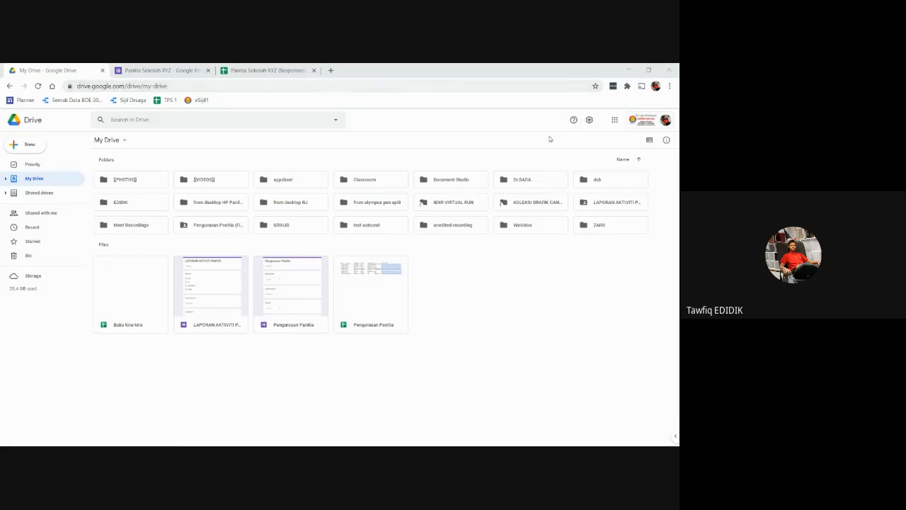
left_click(615, 120)
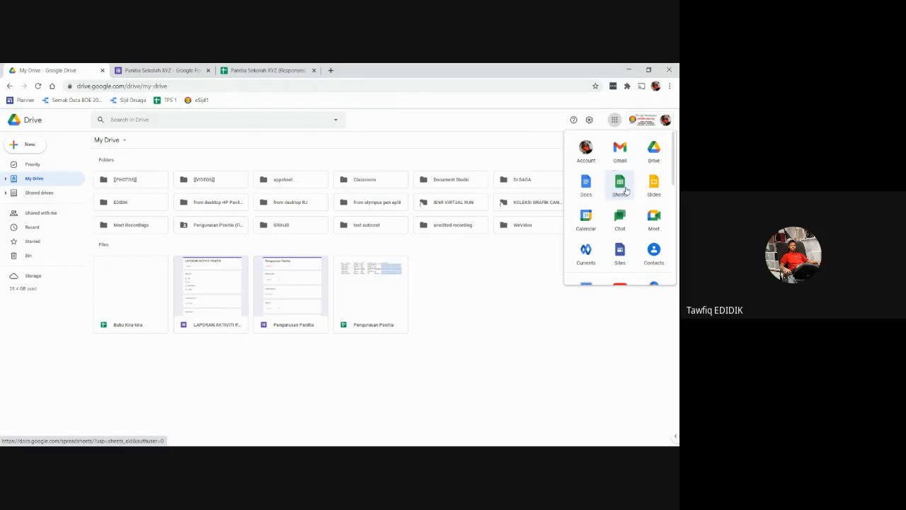
left_click(186, 163)
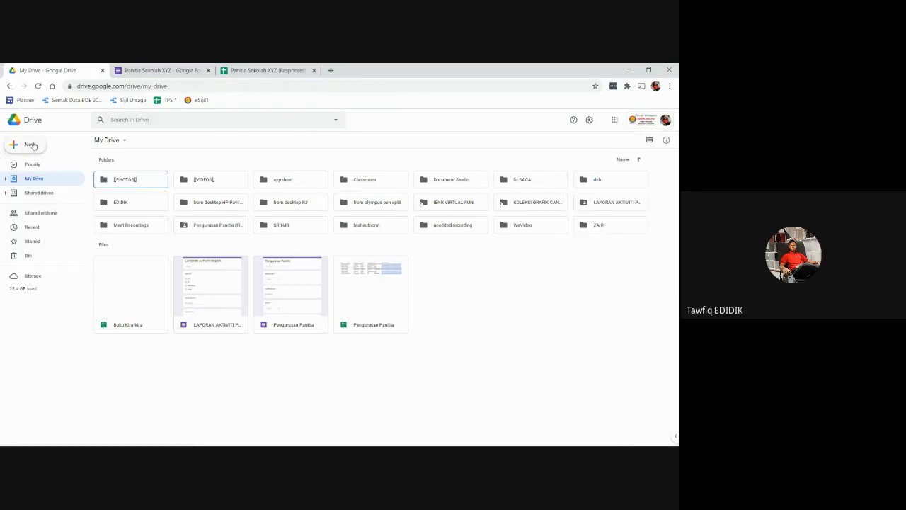
left_click(34, 145)
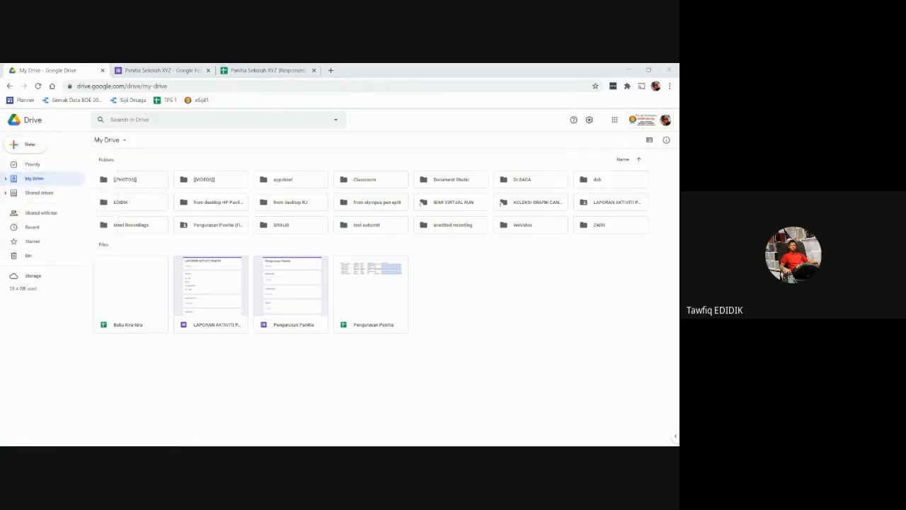
left_click(38, 147)
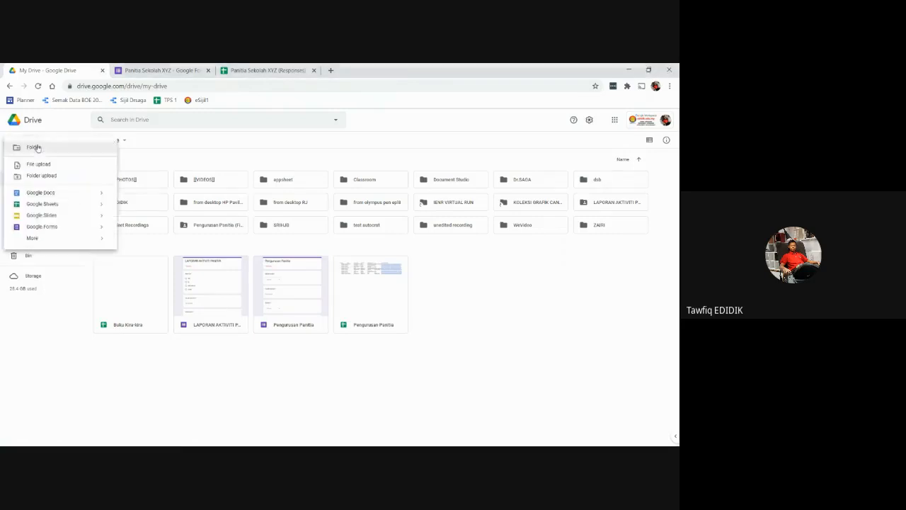
left_click(481, 253)
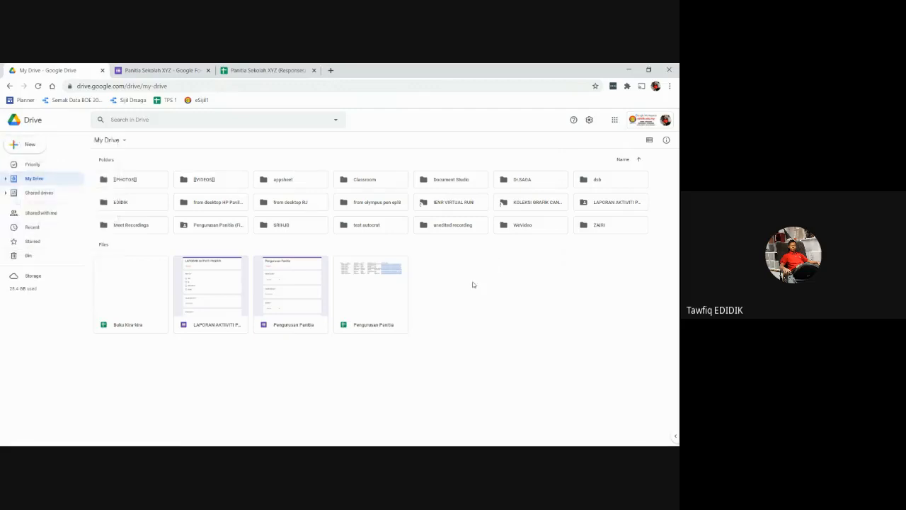
right_click(473, 268)
left_click(447, 263)
right_click(474, 276)
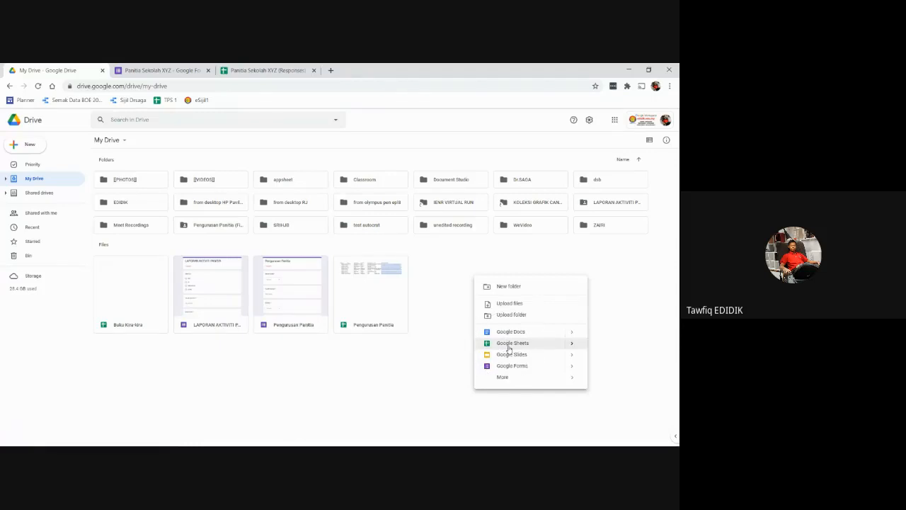
Close the Panitia Sekolah XYZ form and its responses spreadsheet
left_click(205, 71)
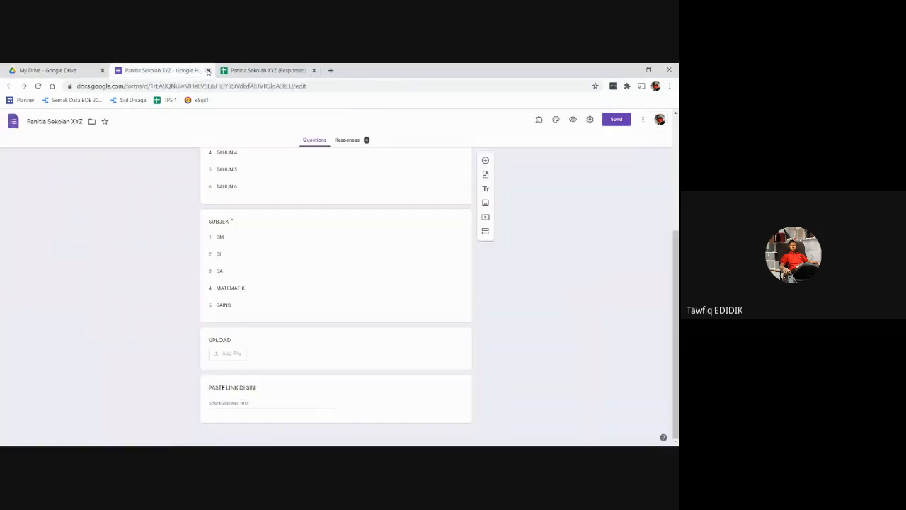
left_click(209, 71)
left_click(208, 71)
left_click(120, 71)
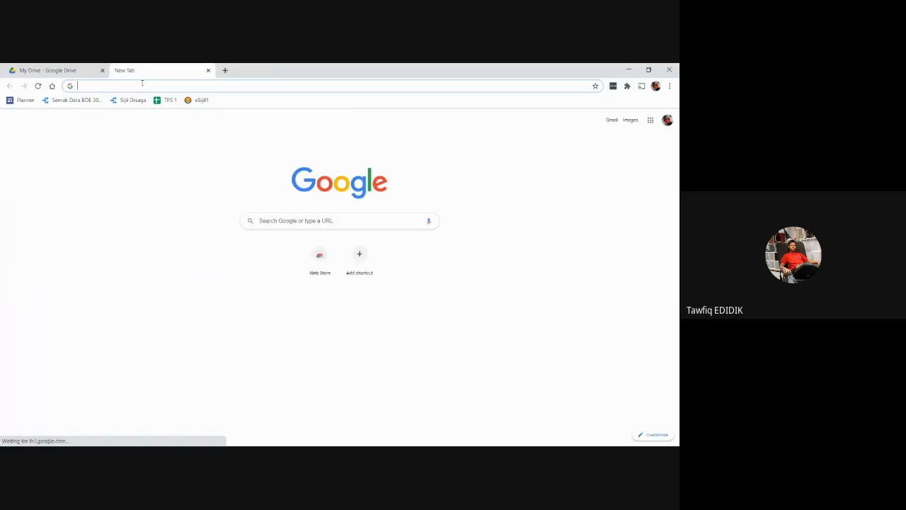
left_click(142, 85)
type("sheets.n")
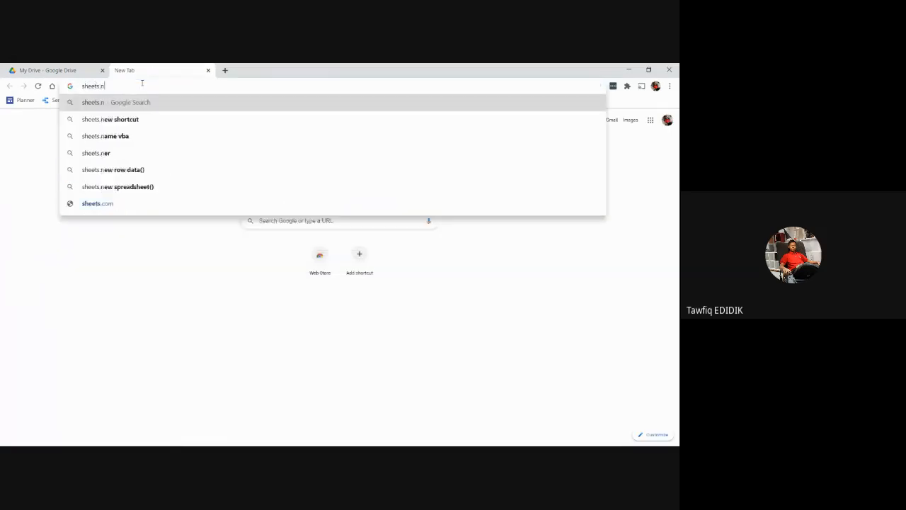
type("ew")
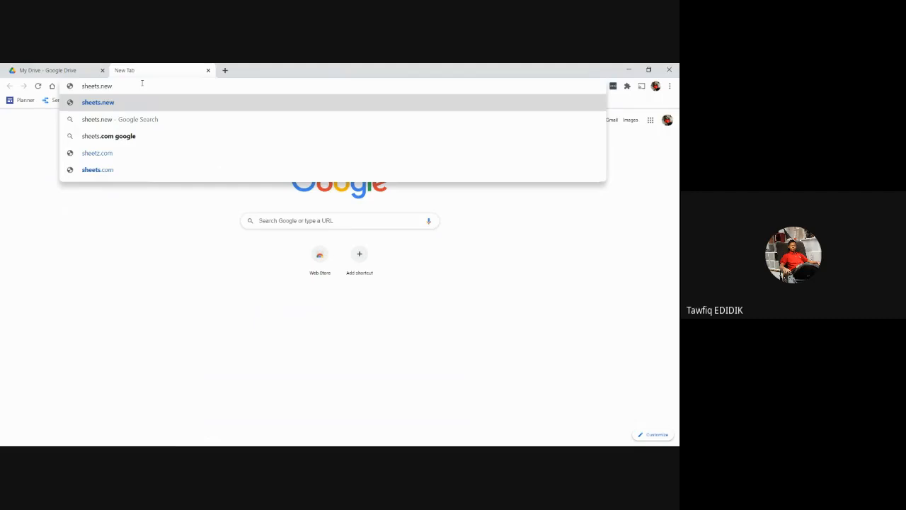
left_click(208, 71)
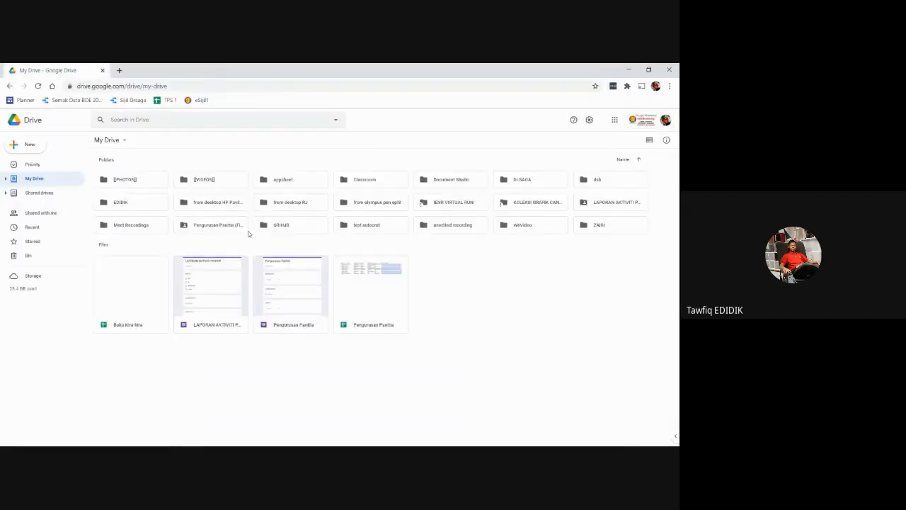
Create a blank Google Sheets spreadsheet in My Drive and name it "Testing Sheet"
left_click(37, 150)
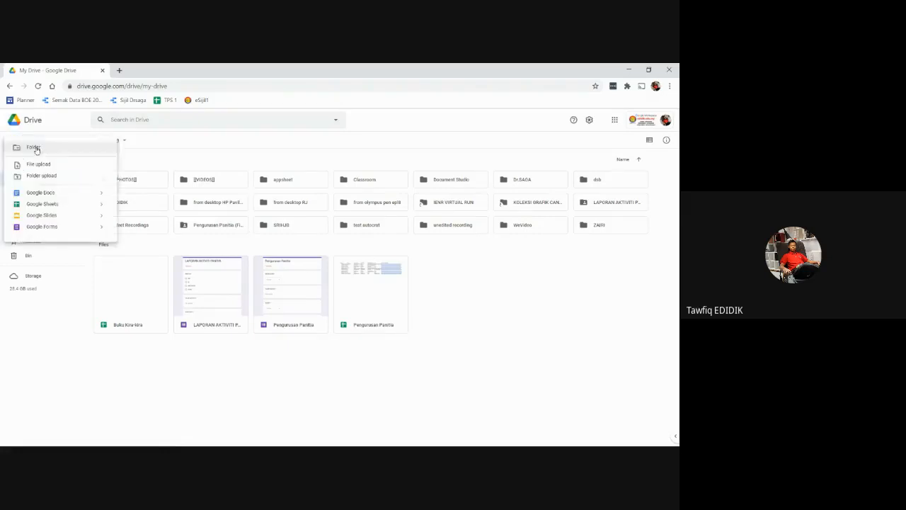
left_click(51, 205)
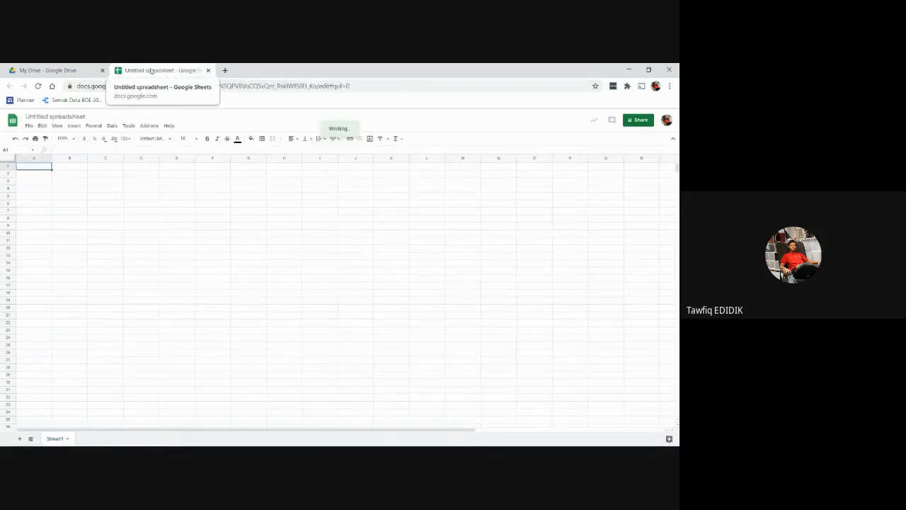
left_click(48, 118)
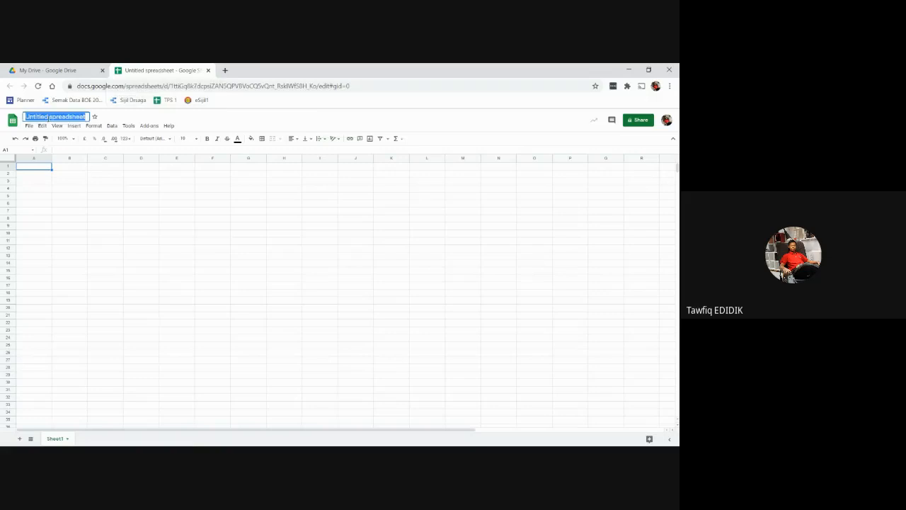
type("Testing sheet")
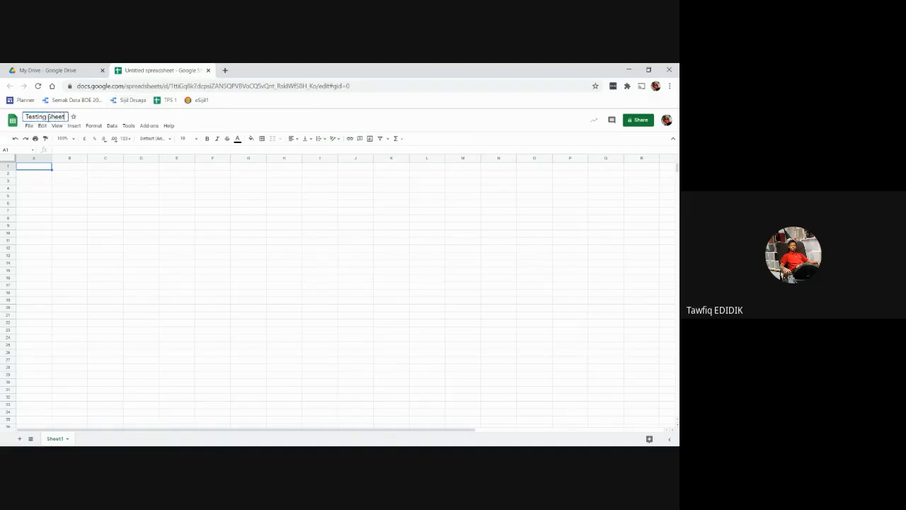
key("Return")
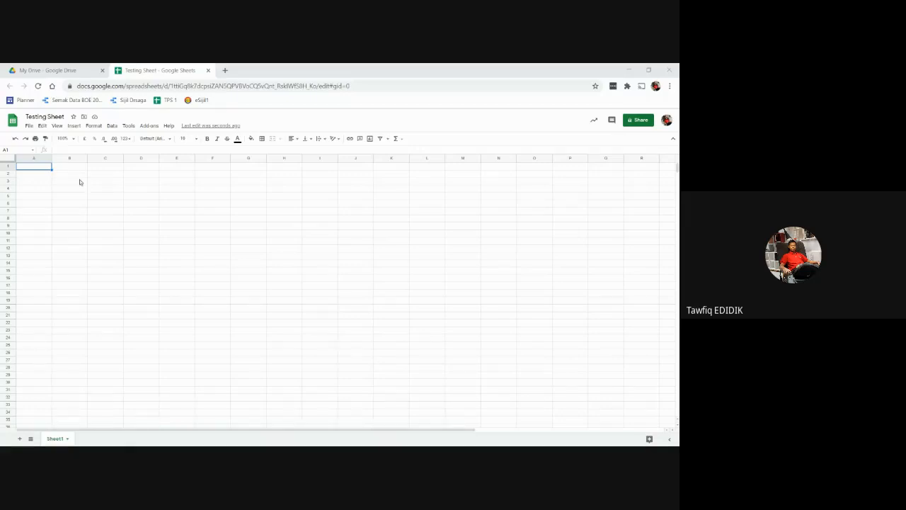
Paste the copied student list into Sheet1 starting at cell A1
left_click(36, 168)
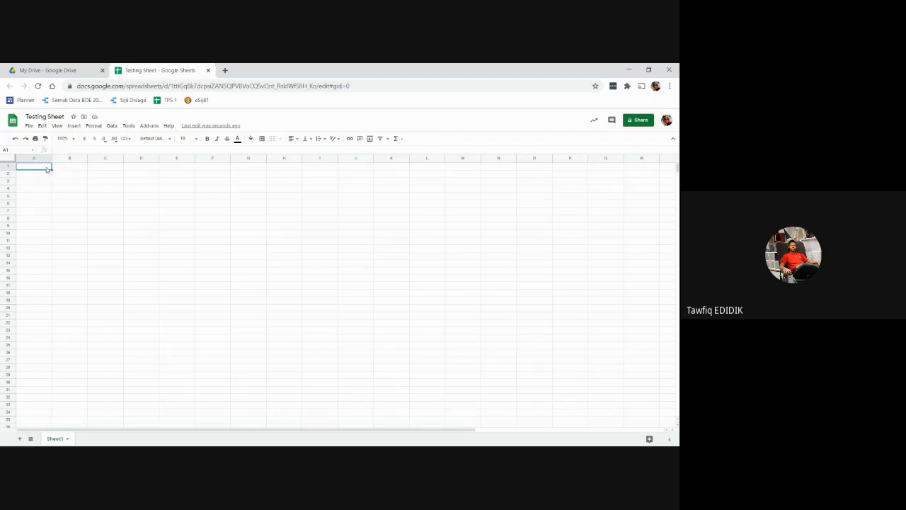
key("ctrl+v")
left_click(443, 198)
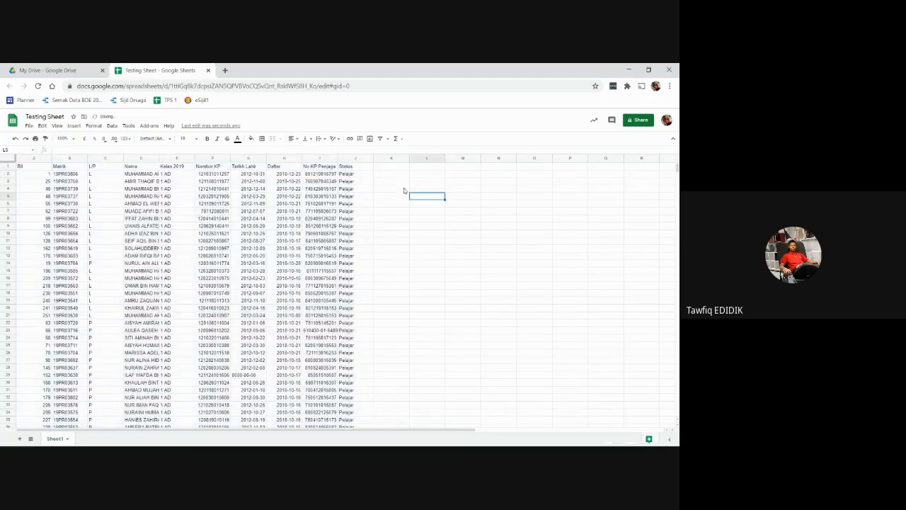
Delete the Nombor KP and No KP Penjaga columns from the student list
right_click(212, 158)
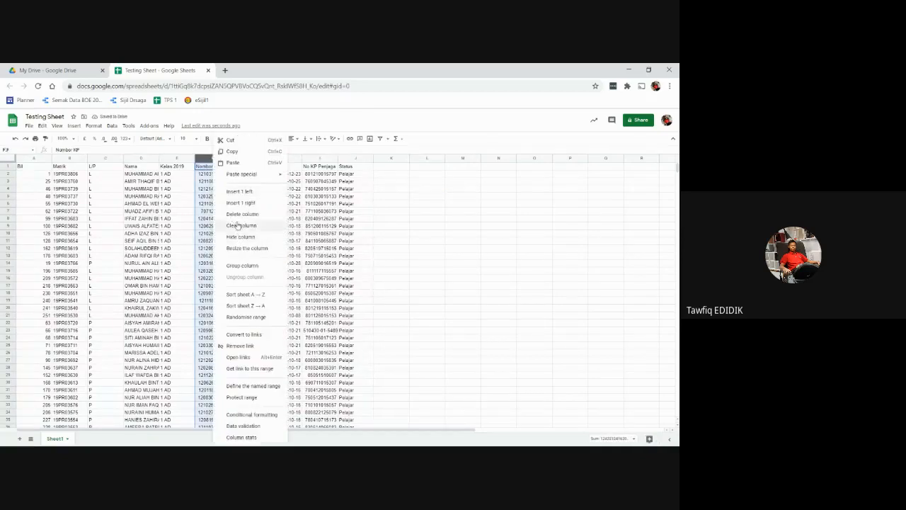
left_click(240, 214)
right_click(280, 162)
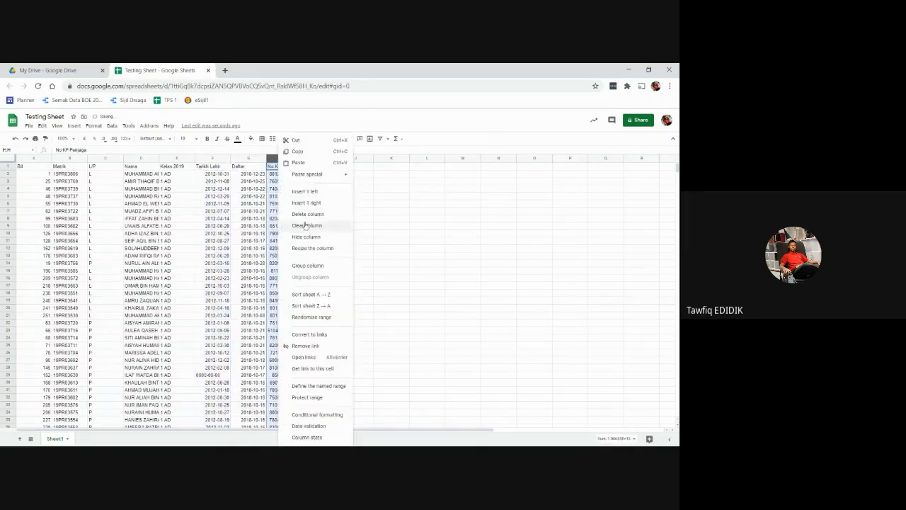
left_click(304, 215)
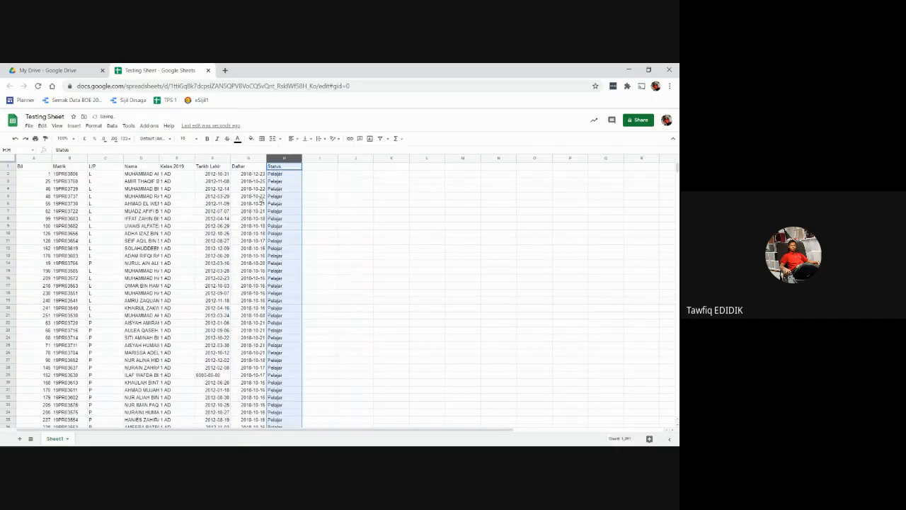
Narrow the Nama column and delete the Matrik column
left_click_drag(160, 157, 143, 157)
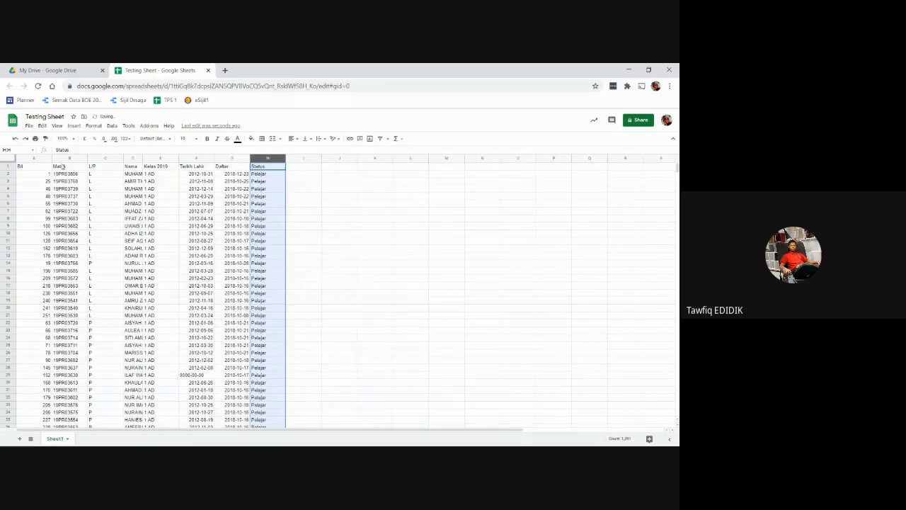
right_click(64, 157)
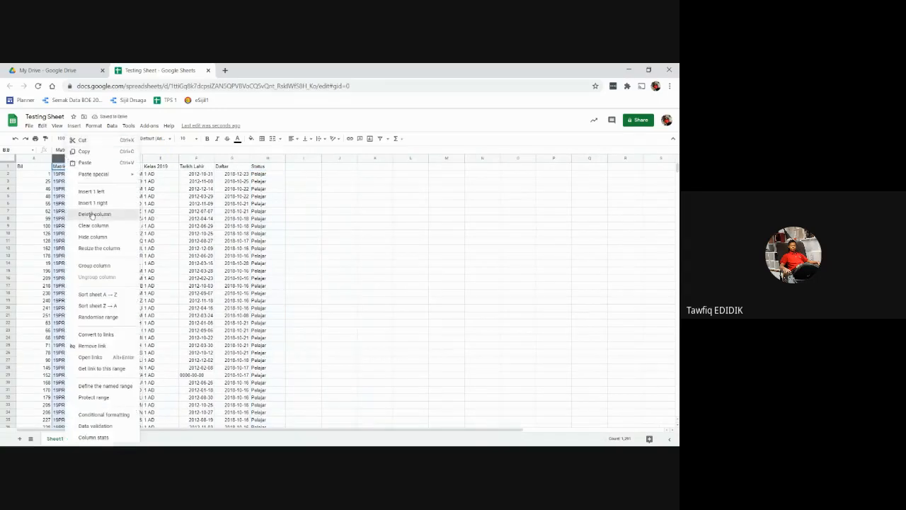
left_click(94, 214)
left_click(44, 158)
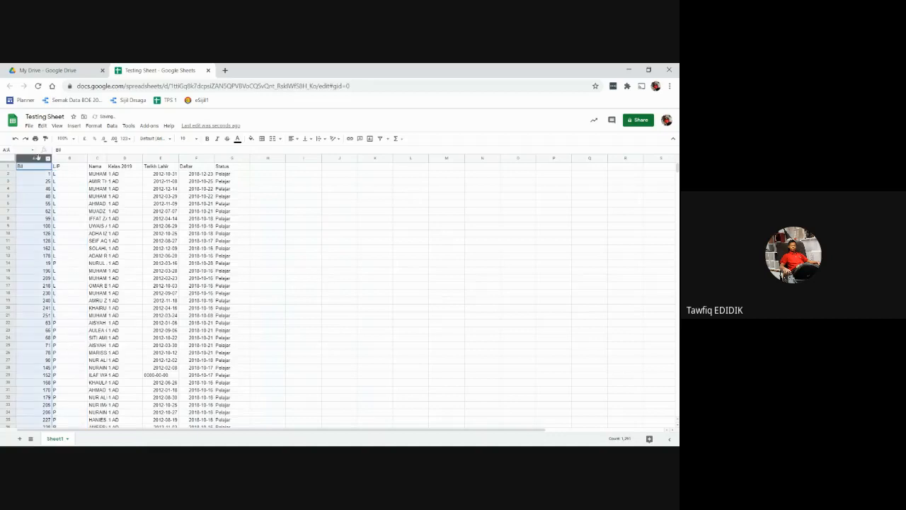
left_click(267, 158)
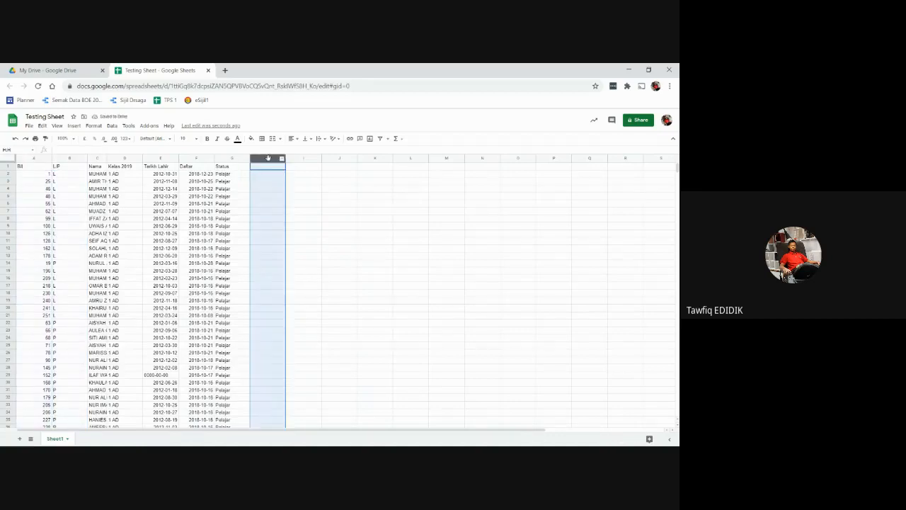
left_click(305, 209)
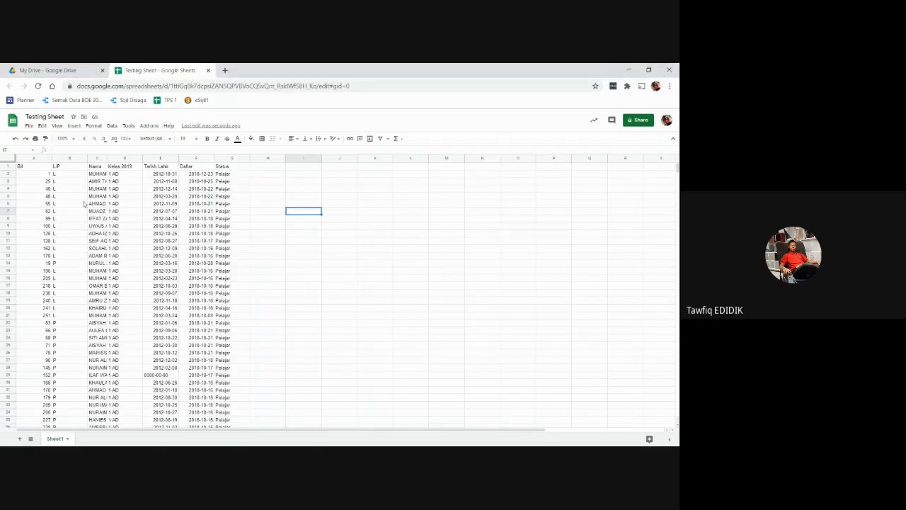
scroll(71, 252, "down", 20)
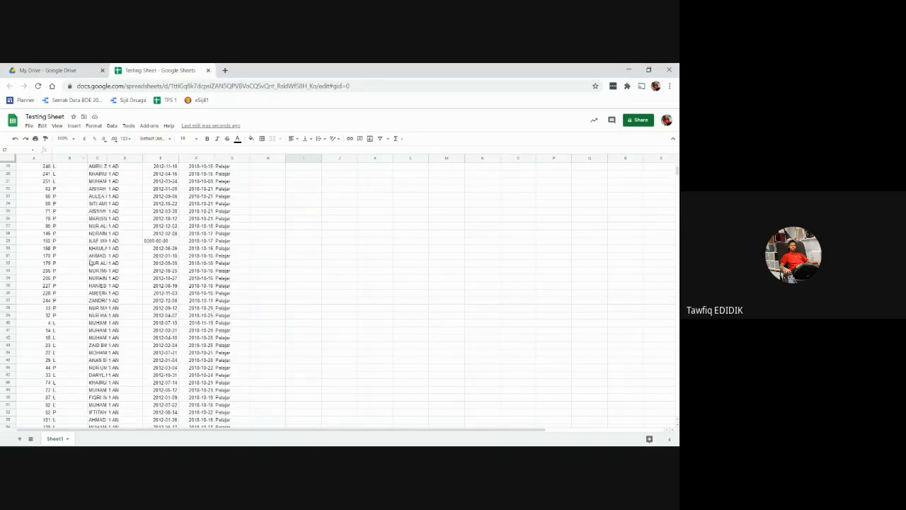
scroll(51, 198, "up", 20)
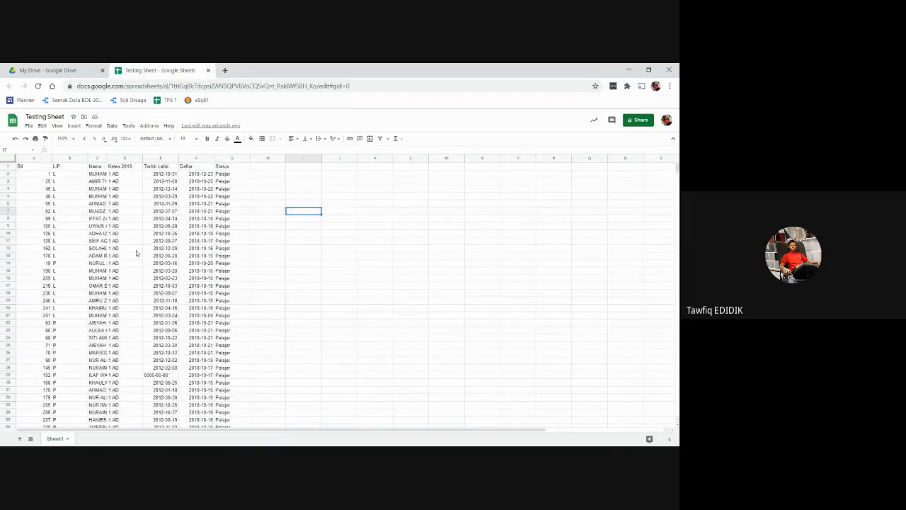
left_click(270, 158)
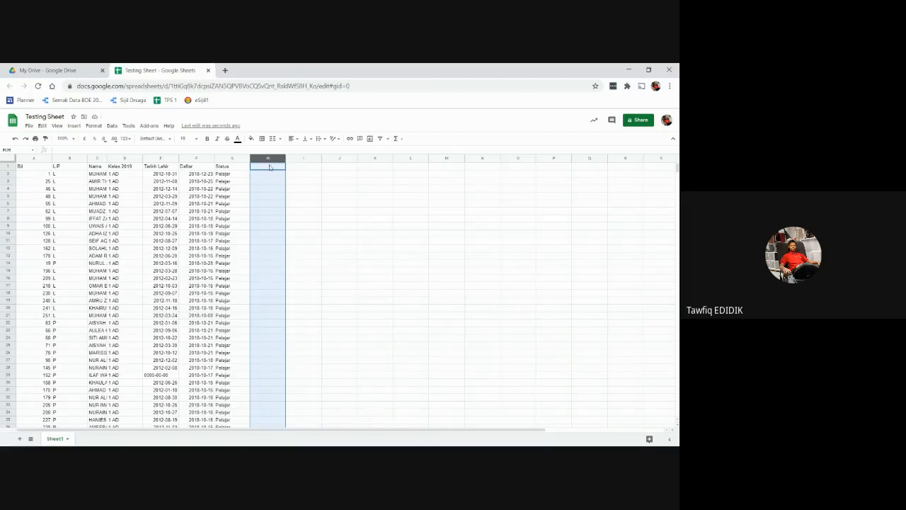
key("ctrl+shift+Right")
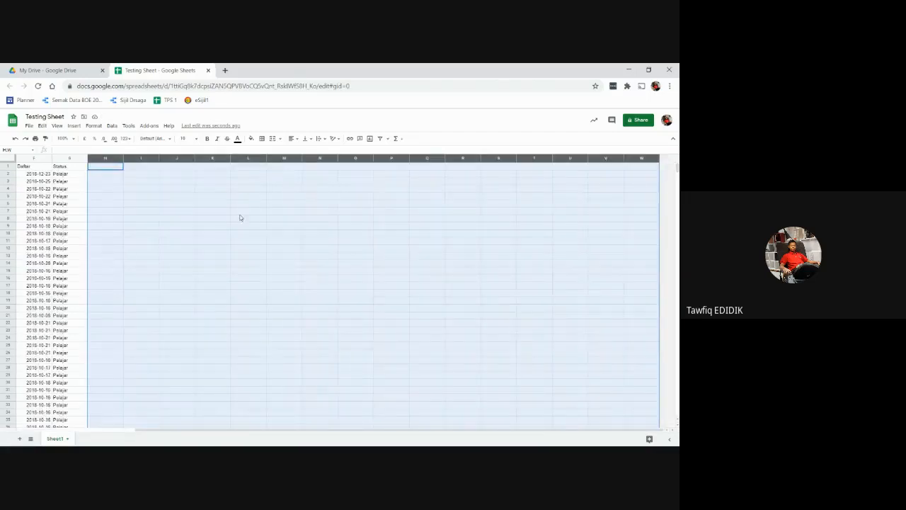
left_click(241, 213)
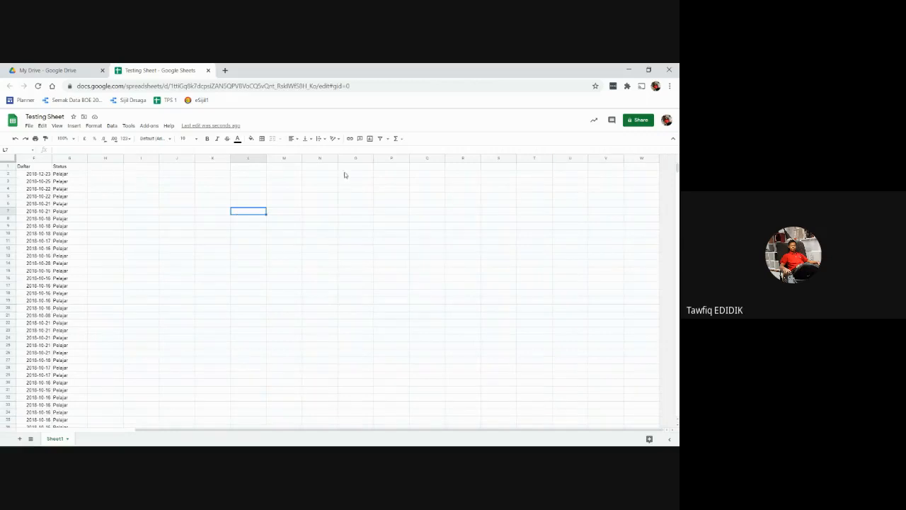
Delete all the empty columns H through W beside the Status column
left_click(99, 158)
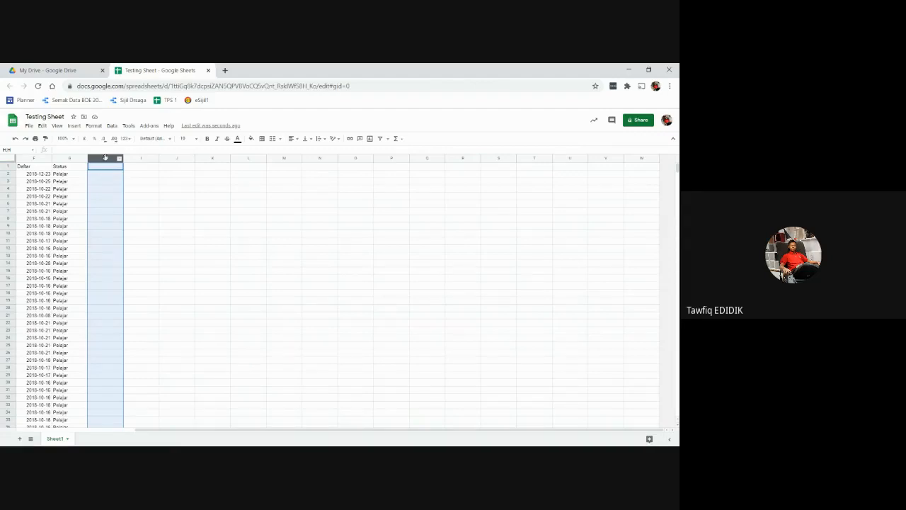
key("ctrl+shift+Right")
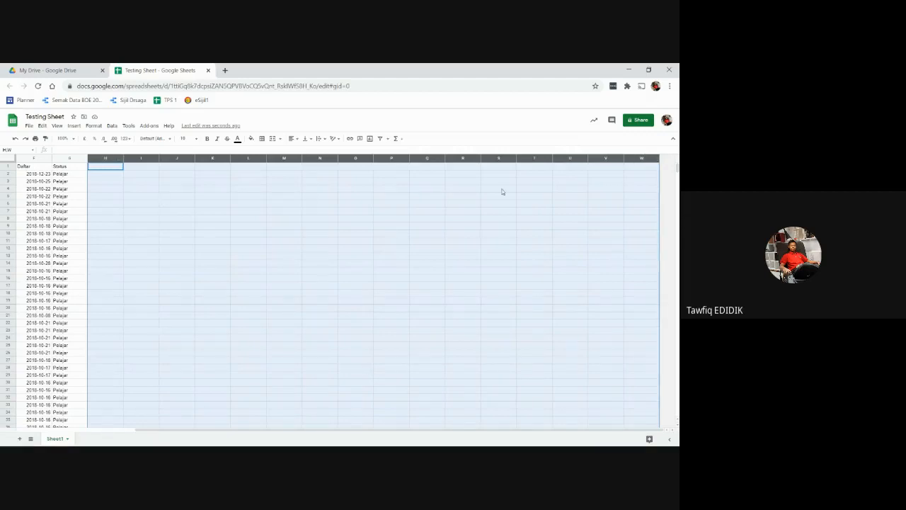
right_click(139, 158)
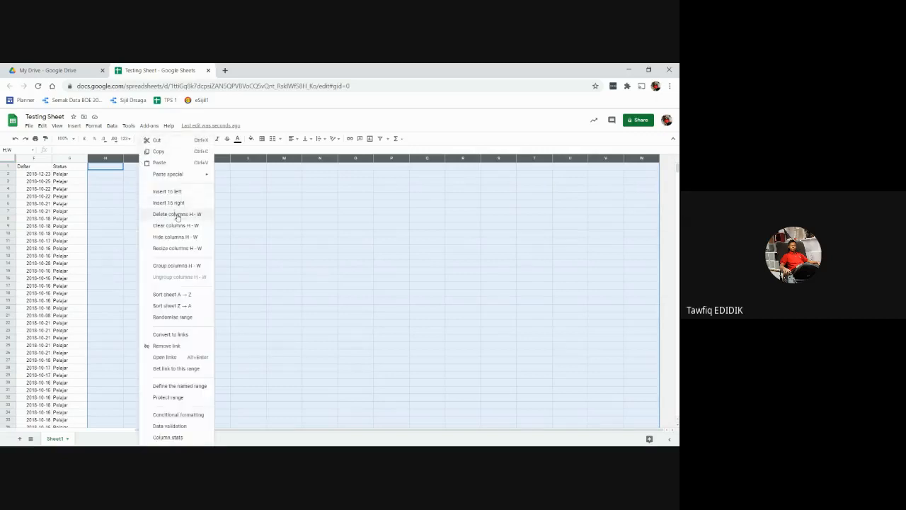
key("ctrl")
left_click(198, 215)
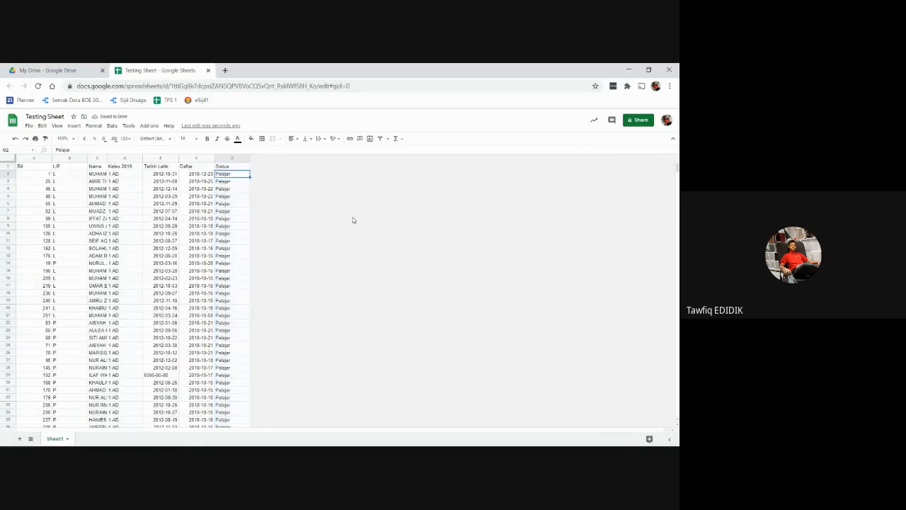
Look through the student rows below the header and return to cell A1
scroll(61, 233, "down", 5)
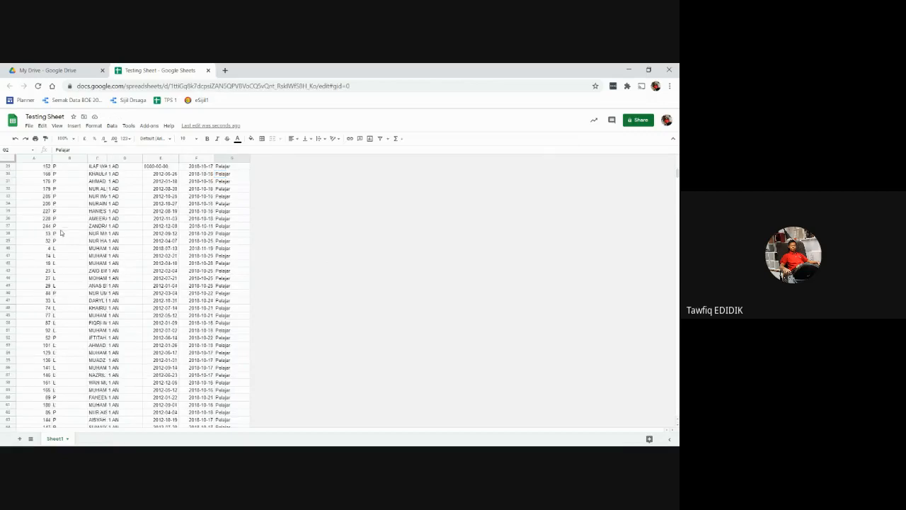
scroll(61, 233, "down", 20)
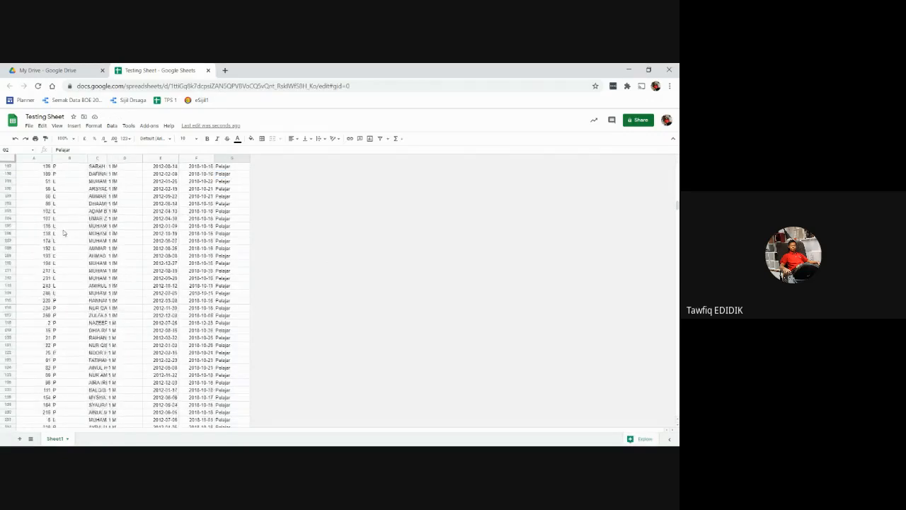
scroll(63, 232, "down", 20)
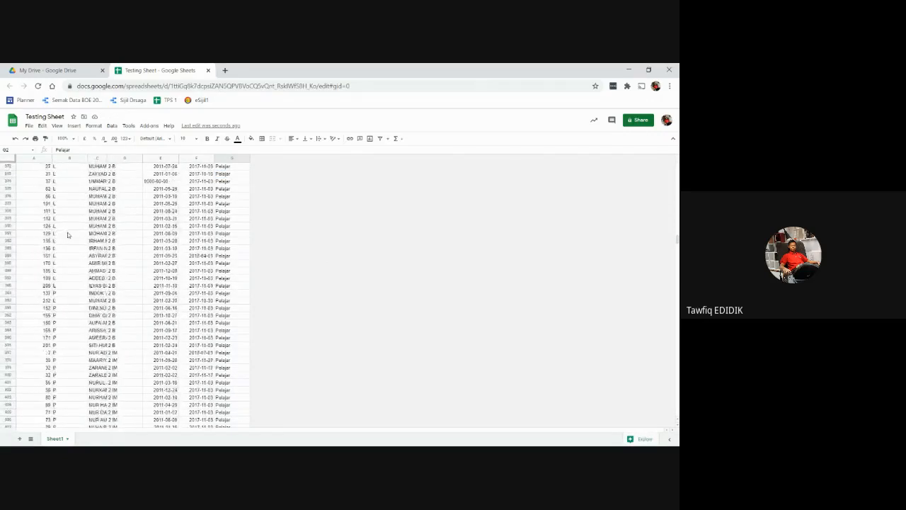
scroll(71, 235, "down", 20)
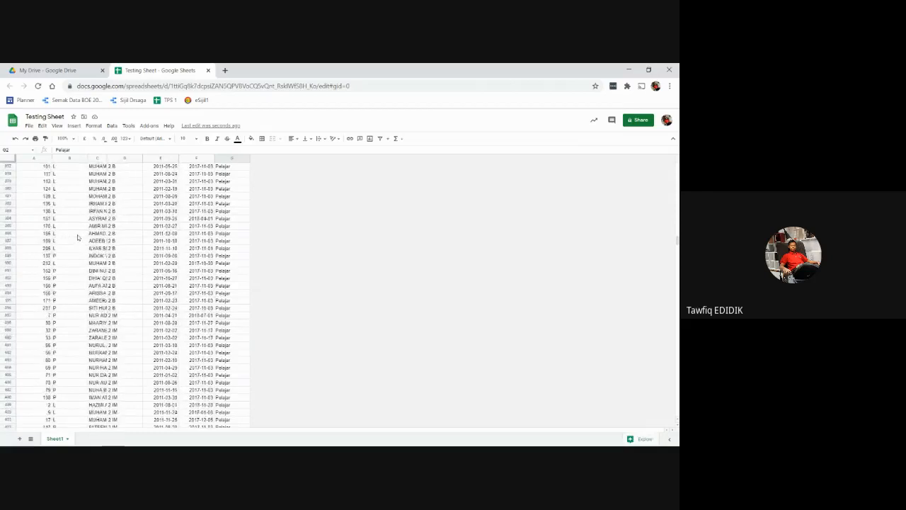
scroll(78, 237, "up", 15)
left_click_drag(677, 230, 676, 164)
left_click(69, 167)
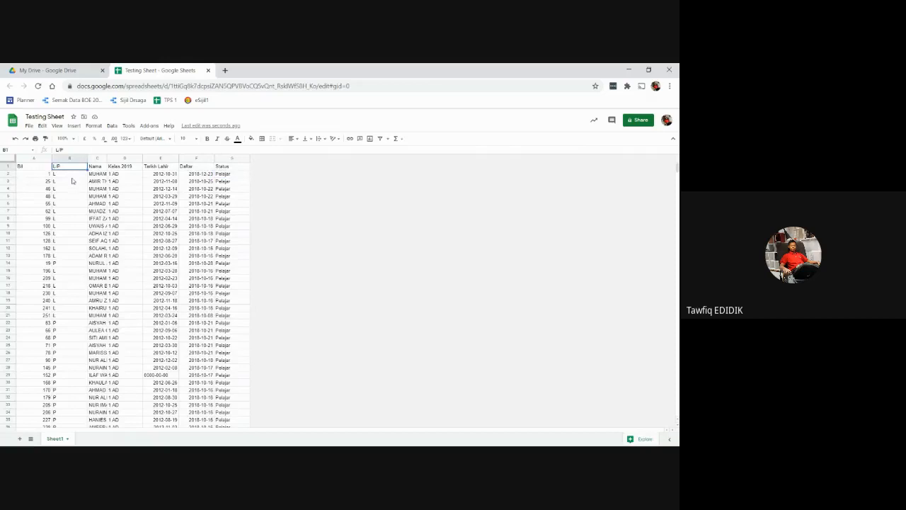
left_click(41, 168)
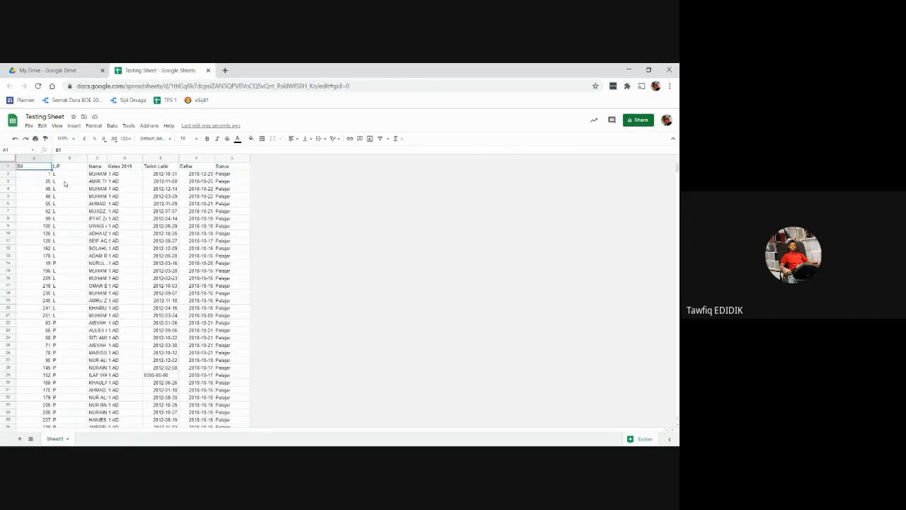
Jump between the header row and the last filled row in the Bil column to check where the data ends
left_click(189, 212)
left_click(85, 235)
left_click(45, 208)
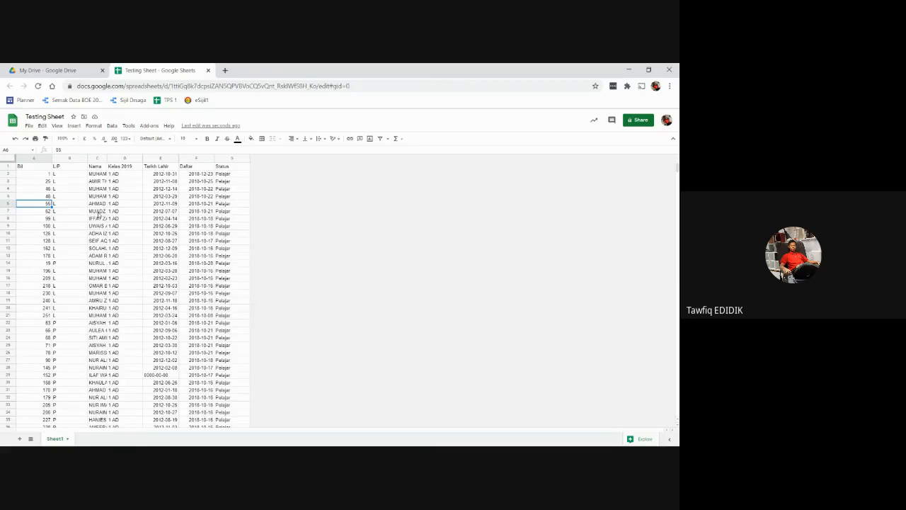
key("ctrl+Down")
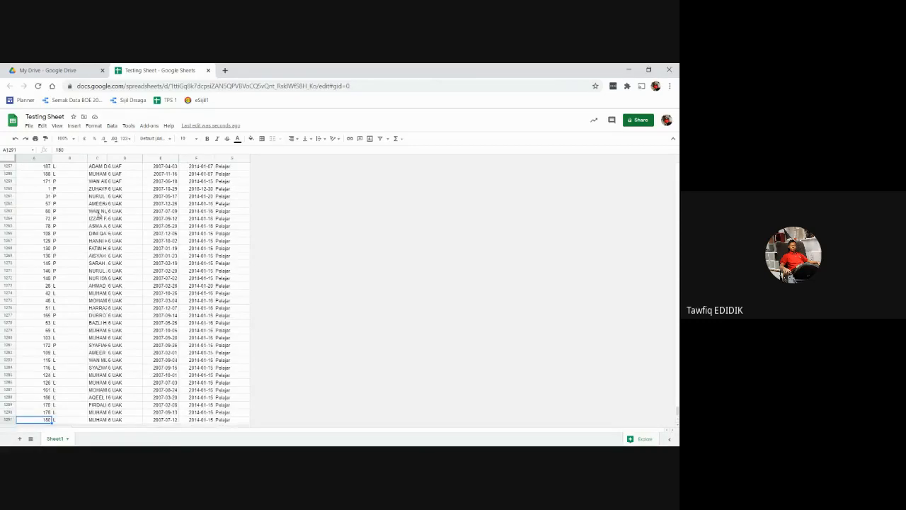
key("ctrl+Up")
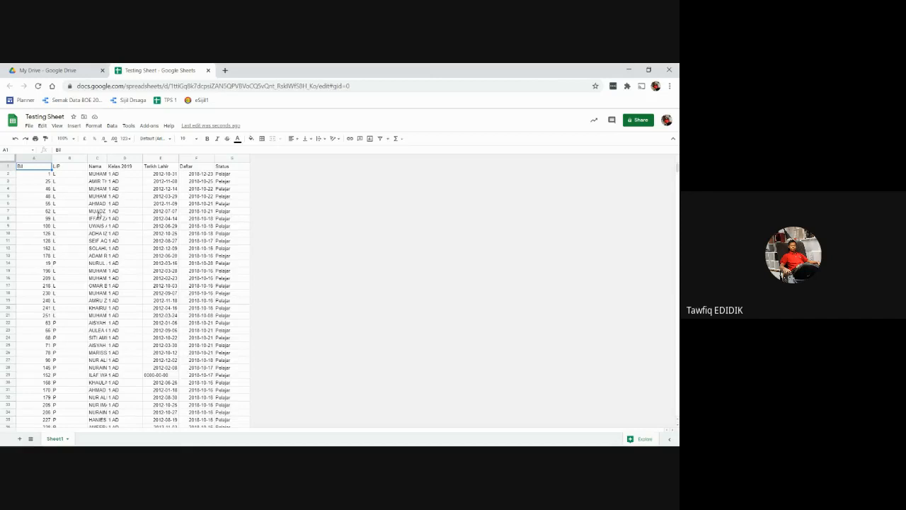
key("ctrl+Down")
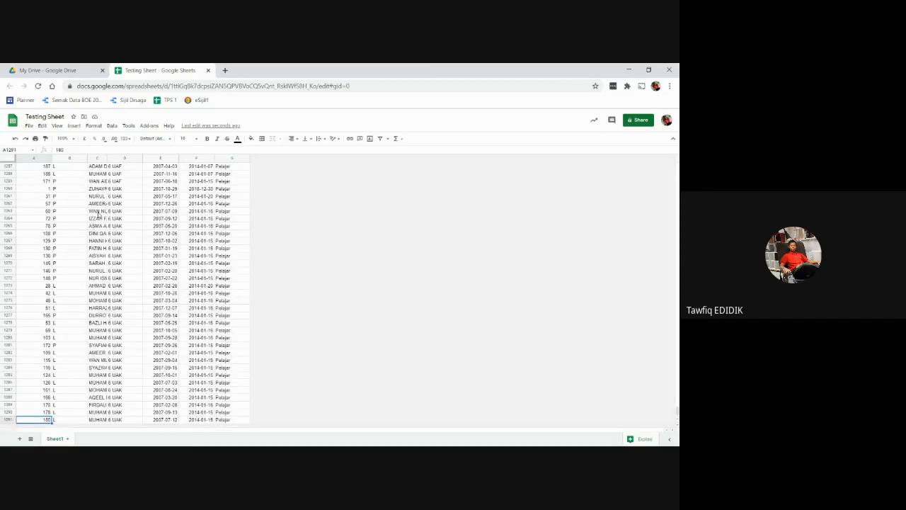
Add 1000 more rows at the bottom of the sheet
scroll(53, 323, "down", 1)
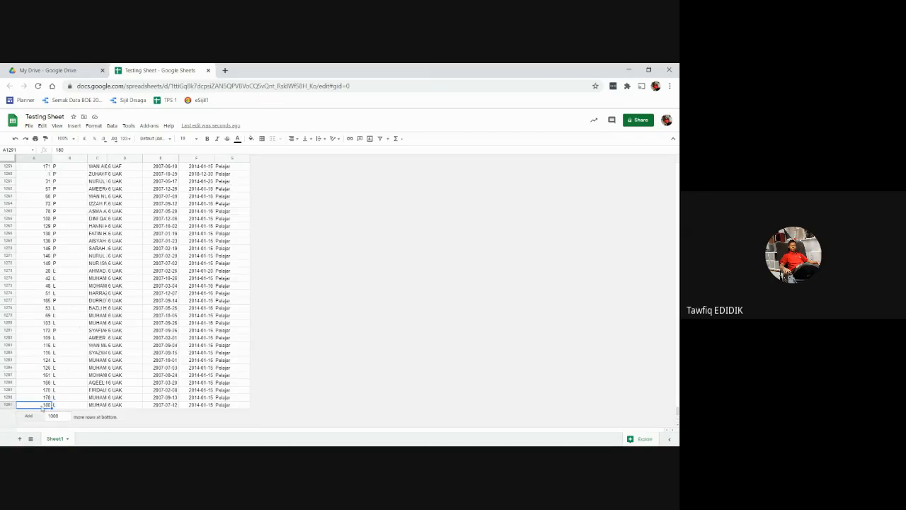
left_click(50, 416)
left_click(28, 416)
left_click(37, 376)
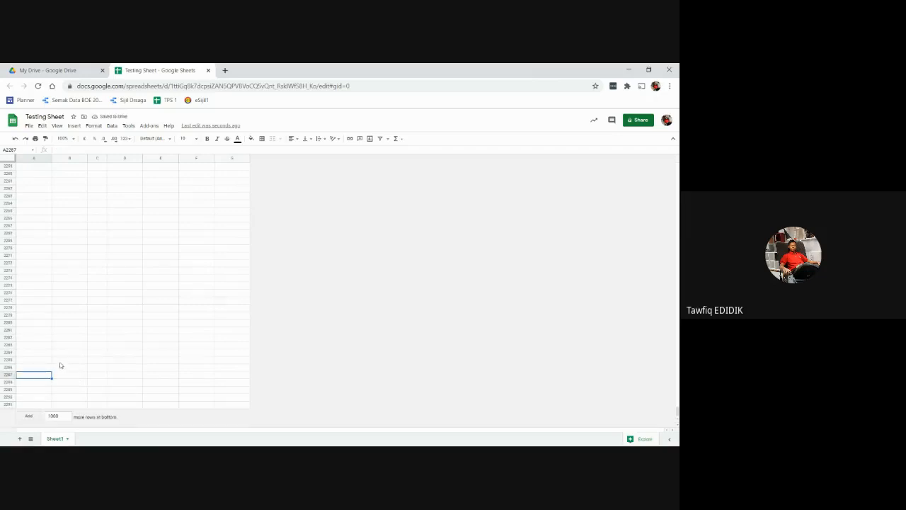
Examine the empty rows below the student list and go back to the last filled row
left_click(29, 197)
scroll(56, 221, "up", 6)
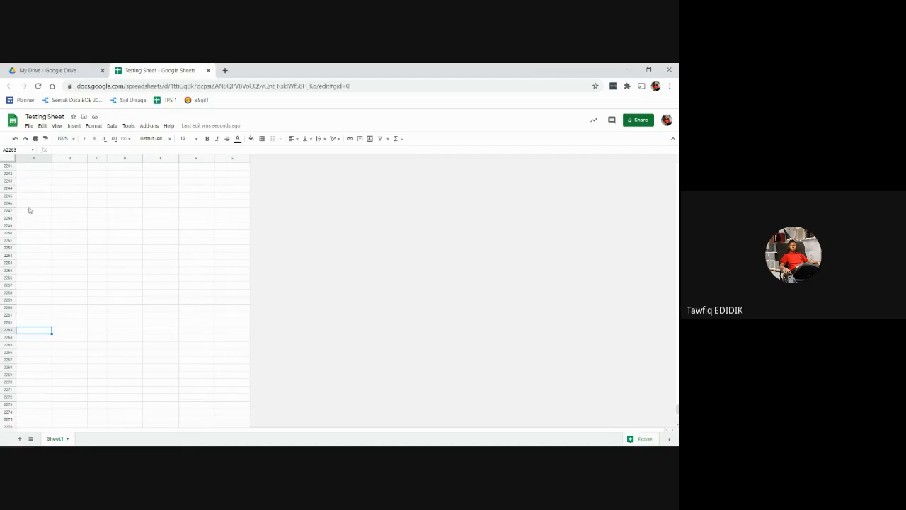
left_click(33, 204)
scroll(41, 205, "up", 1)
scroll(41, 206, "up", 18)
left_click(35, 345)
left_click(124, 280)
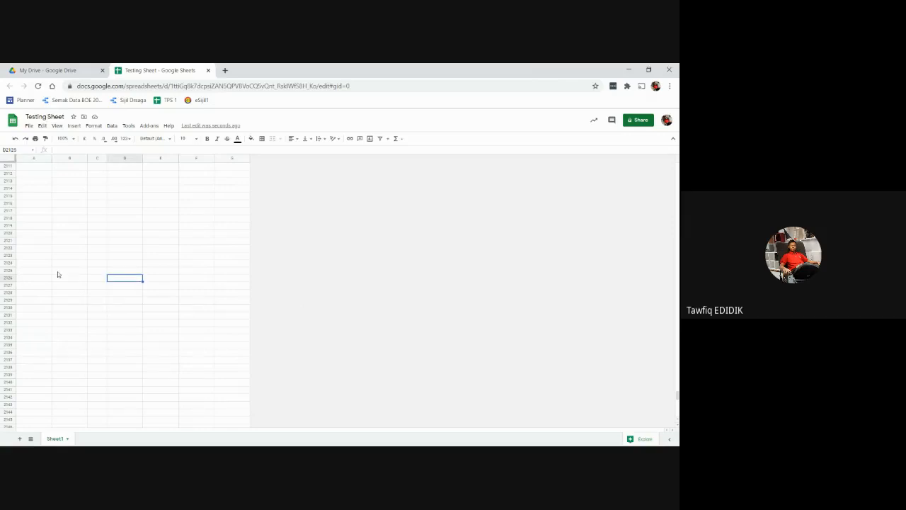
key("ctrl+Down")
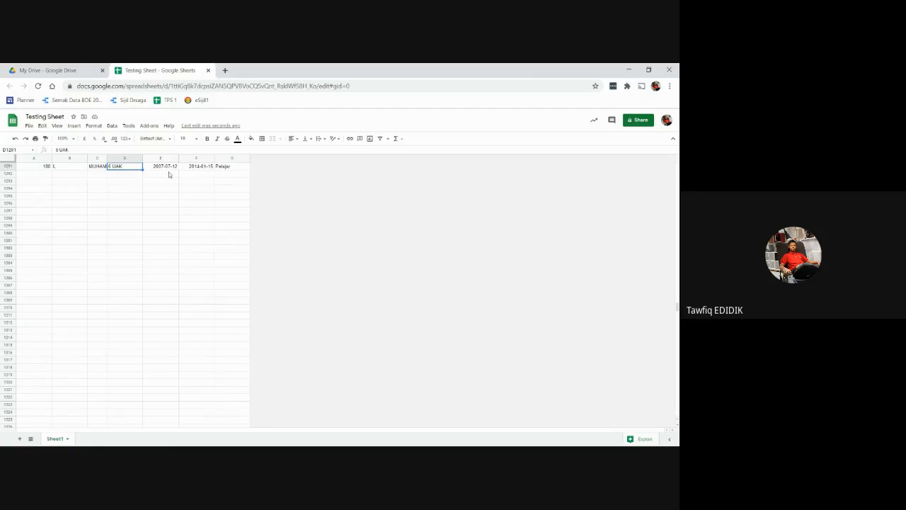
Delete the empty rows 1292 through 2291 below the student list
left_click(8, 174)
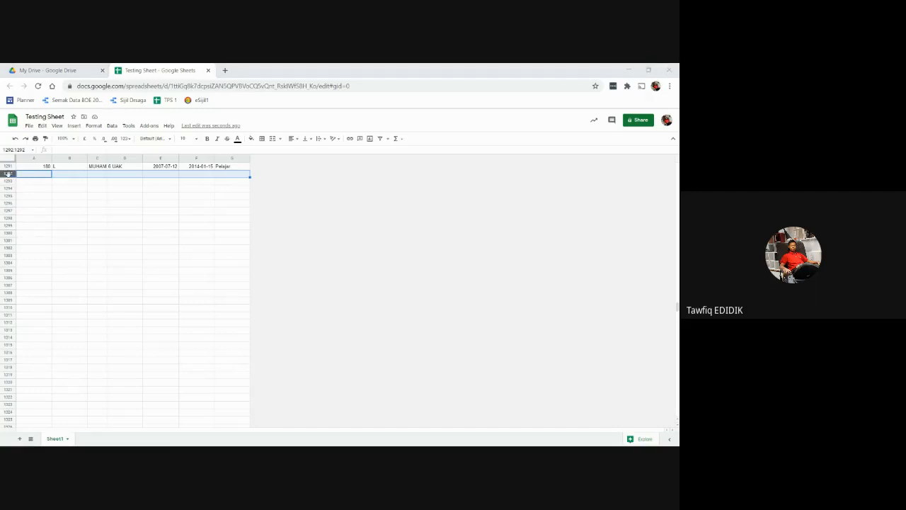
left_click(62, 197)
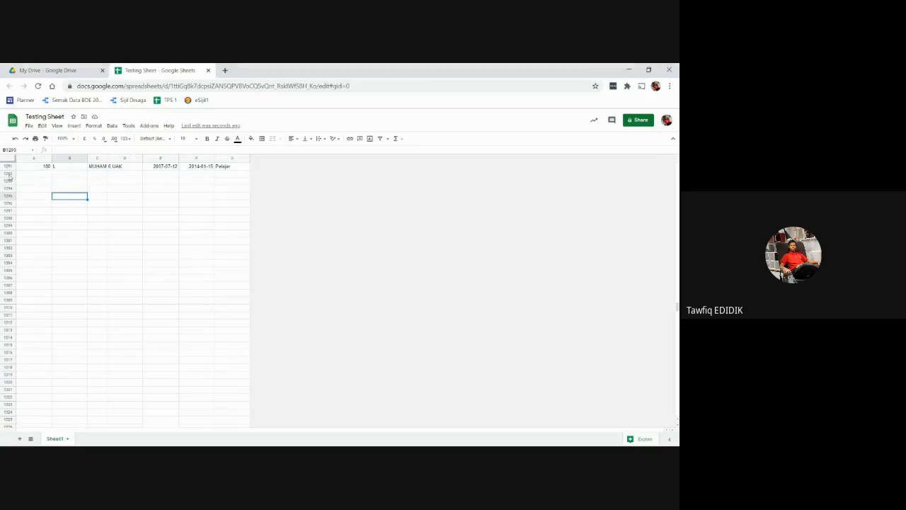
left_click(8, 174)
key("ctrl+shift+Down")
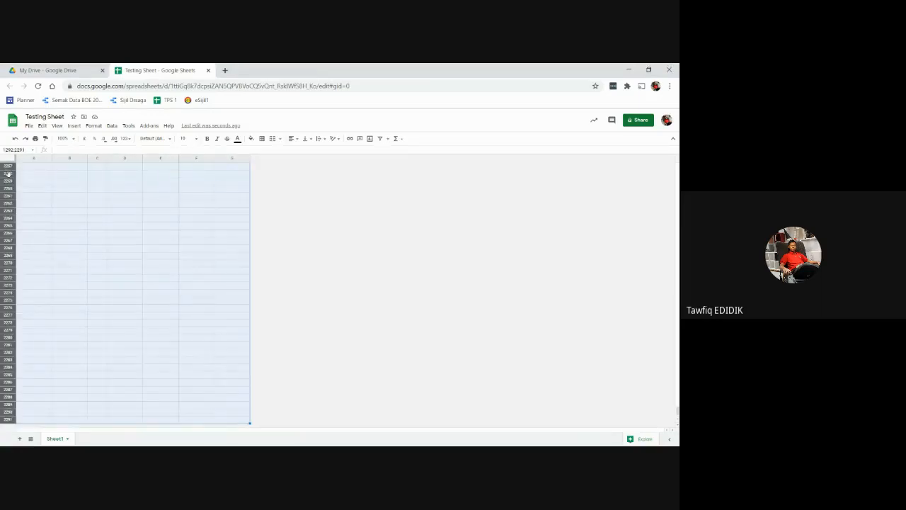
right_click(8, 196)
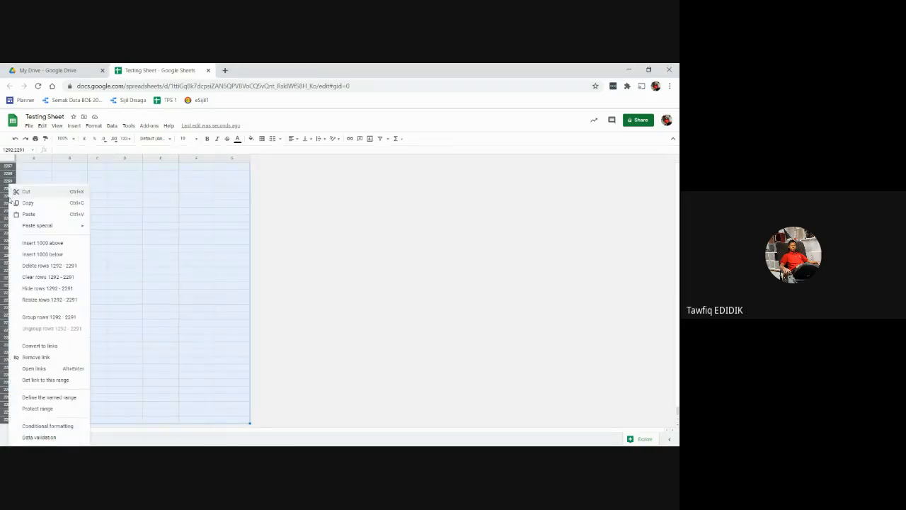
left_click(73, 266)
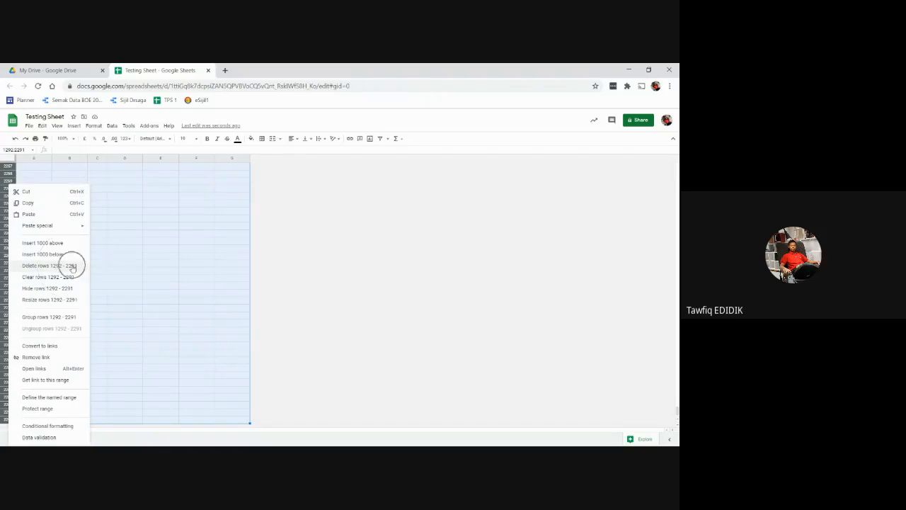
left_click(73, 267)
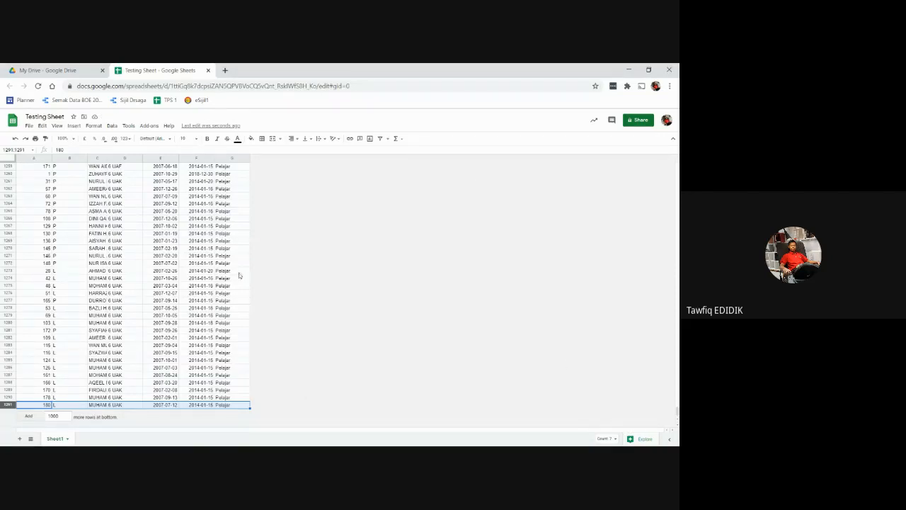
Select the whole sheet and auto-fit the width of all columns, Bil through Status, to their contents
scroll(99, 336, "up", 3)
scroll(99, 337, "down", 3)
scroll(188, 312, "up", 20)
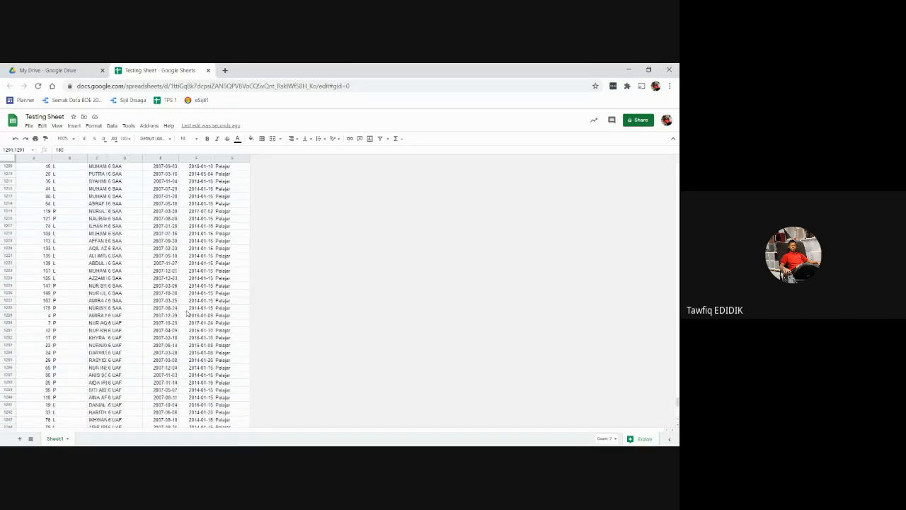
scroll(187, 312, "up", 10)
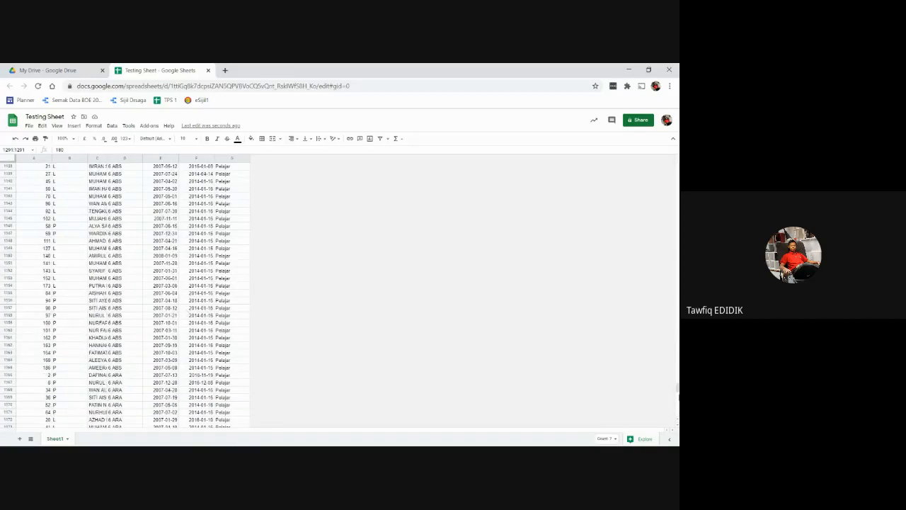
left_click_drag(677, 388, 678, 166)
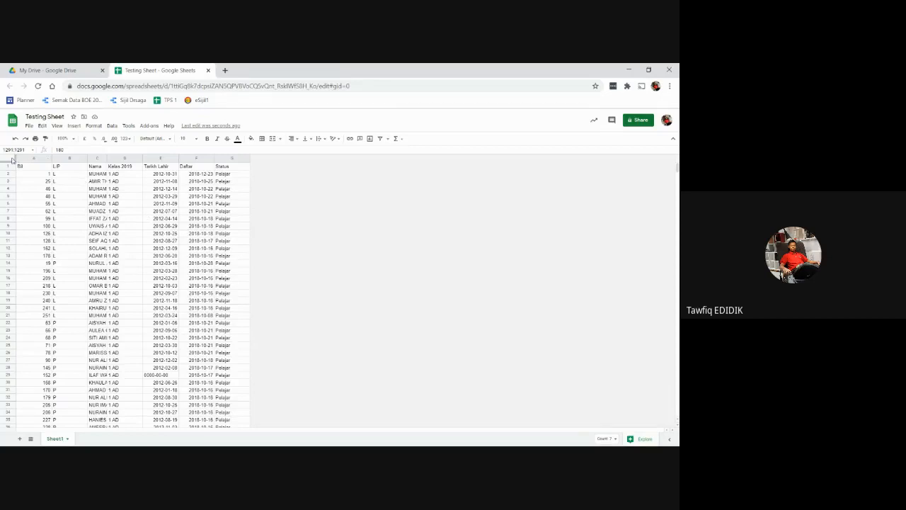
key("ctrl")
key("ctrl")
left_click(8, 157)
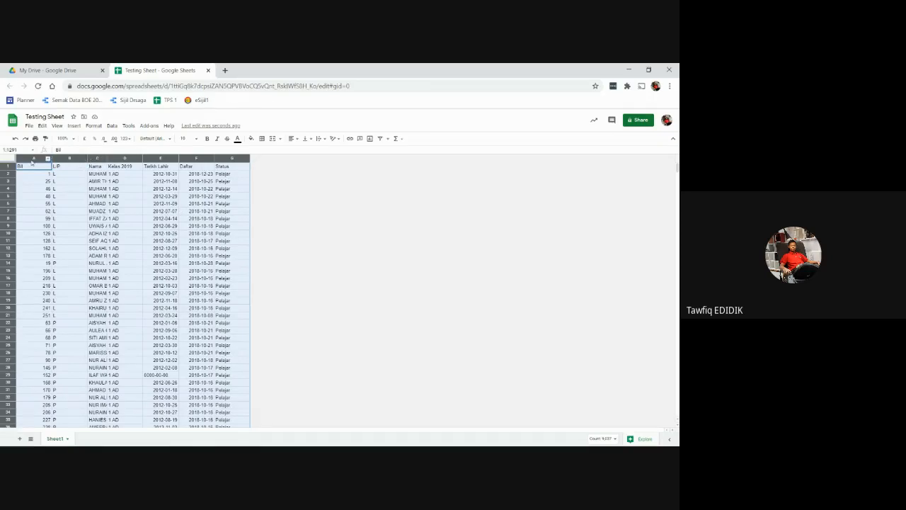
left_click(142, 158)
double_click(142, 158)
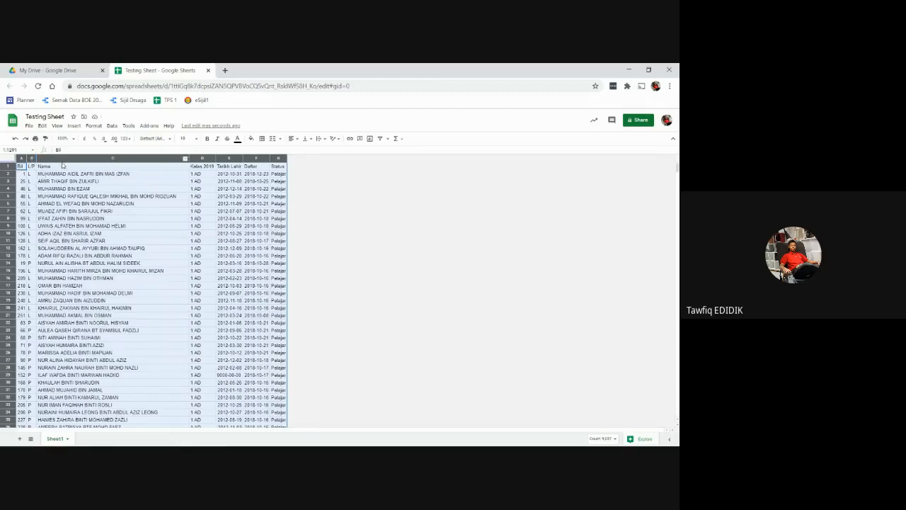
left_click(278, 225)
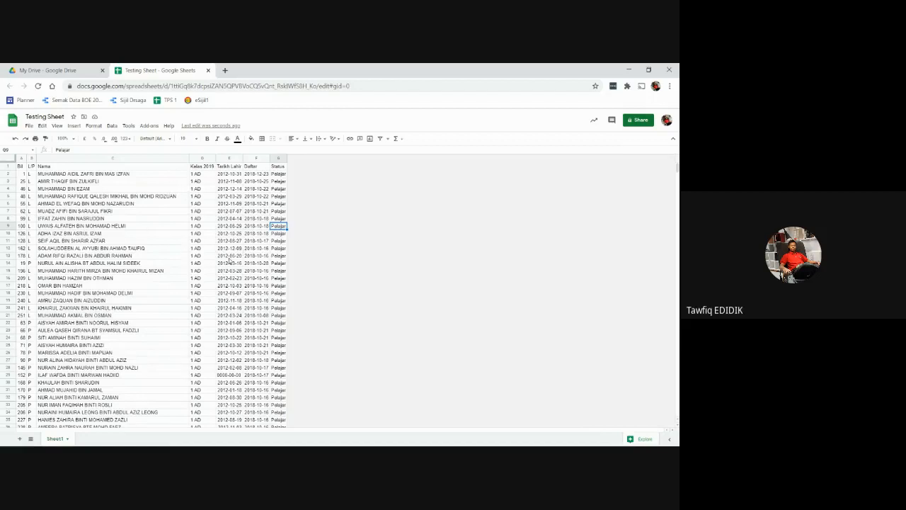
Review the column headers from Bil to Status and the student rows below them
left_click(23, 167)
left_click(68, 167)
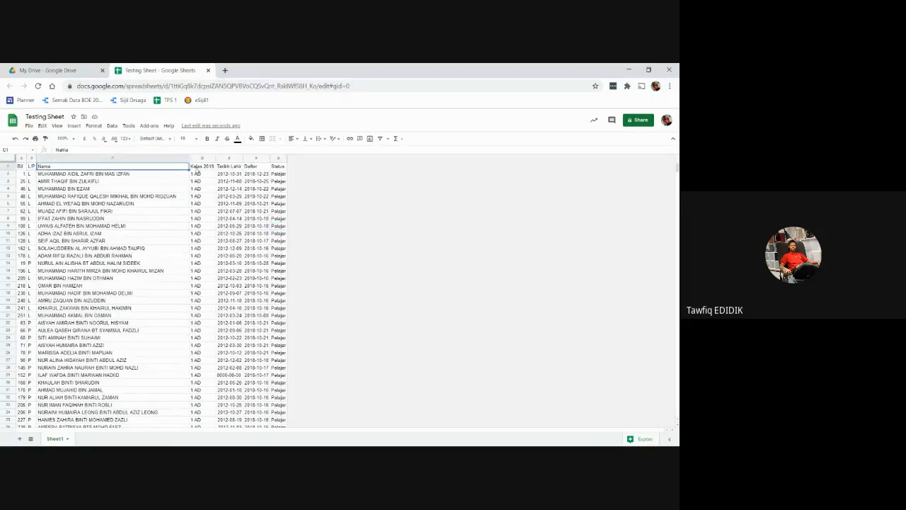
left_click(198, 168)
left_click(249, 167)
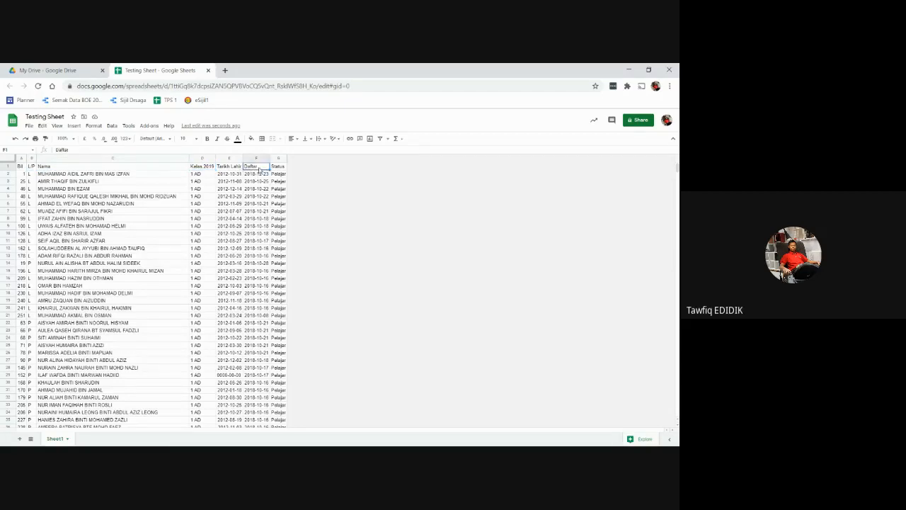
left_click(278, 167)
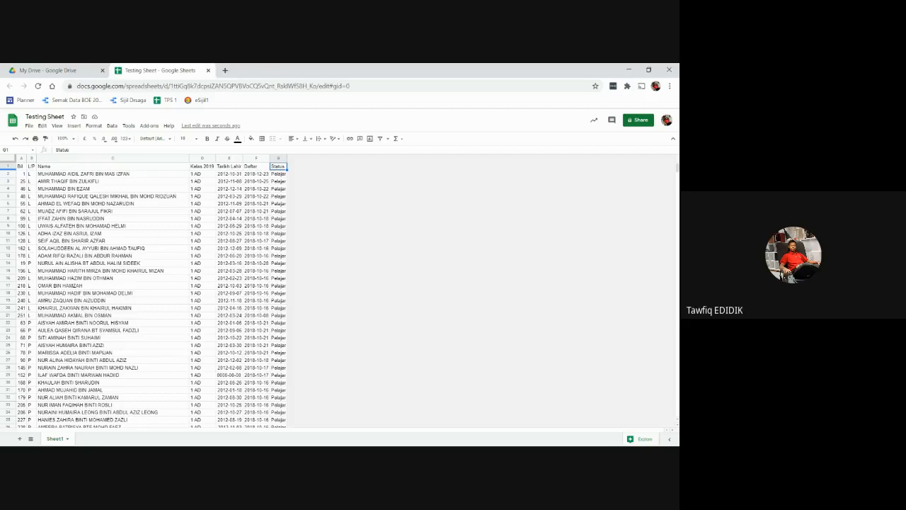
scroll(160, 273, "down", 9)
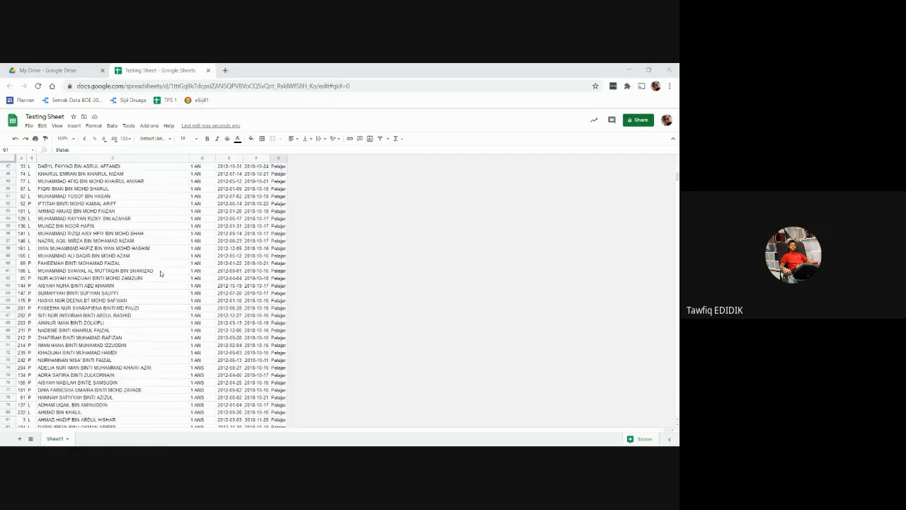
scroll(92, 226, "up", 9)
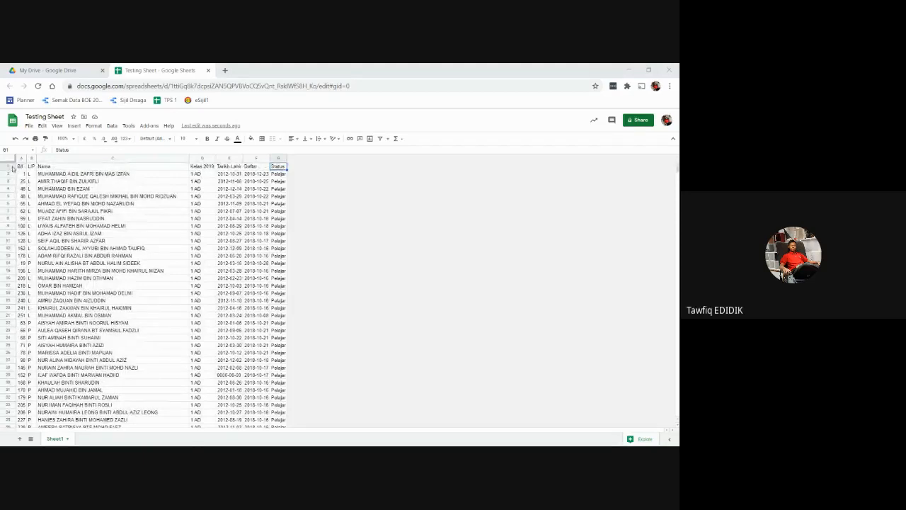
Enlarge the sheet's zoom to 125% and then to 150%
left_click(73, 139)
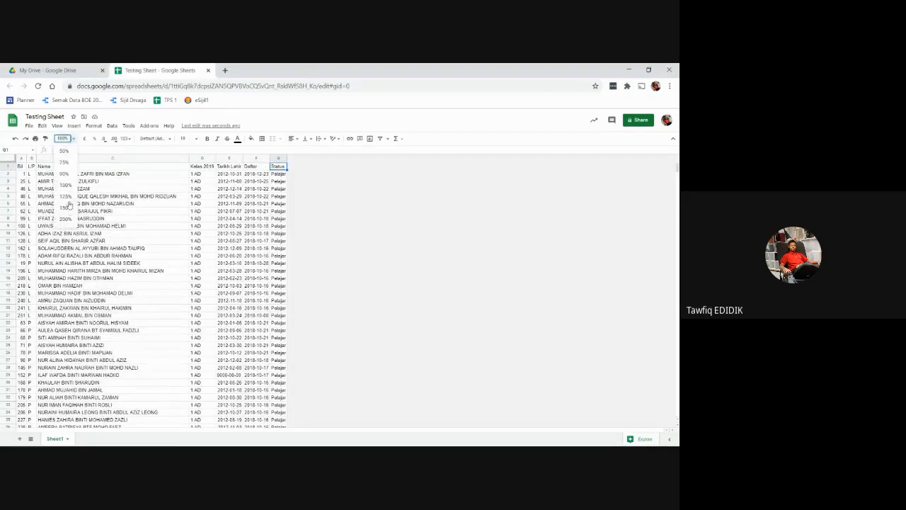
left_click(66, 197)
left_click(73, 139)
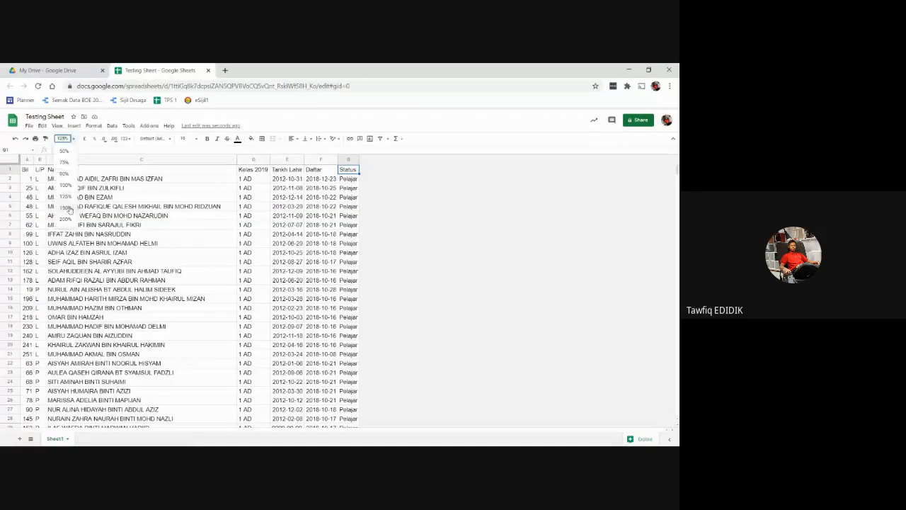
left_click(66, 207)
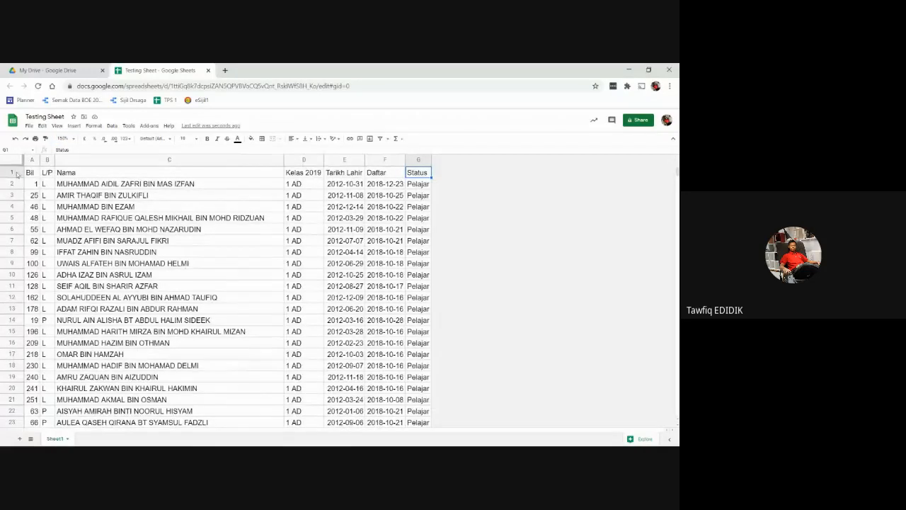
Freeze the header row by freezing the sheet up to row 1
left_click(11, 172)
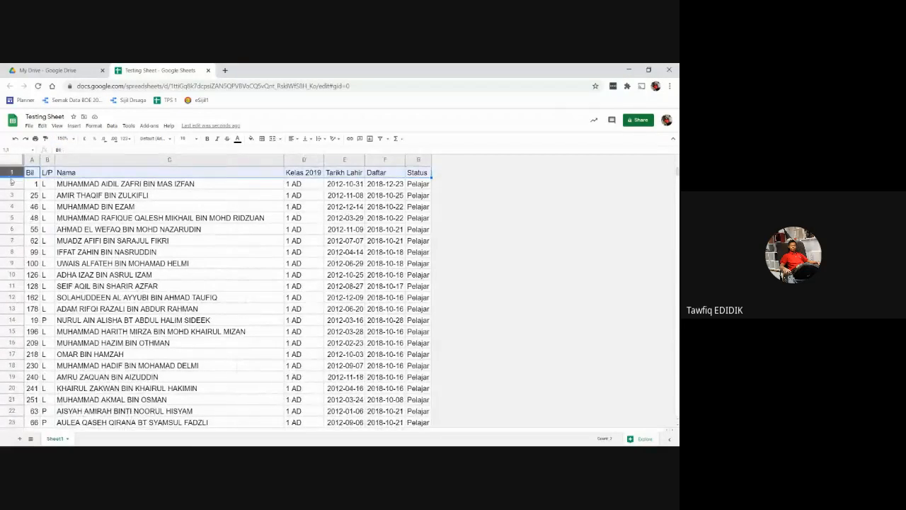
left_click(57, 127)
mouse_move(92, 139)
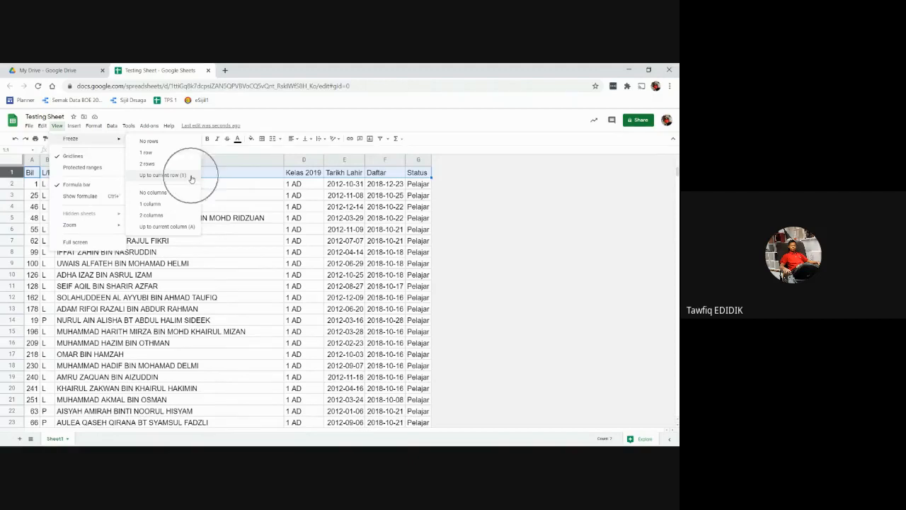
mouse_move(61, 143)
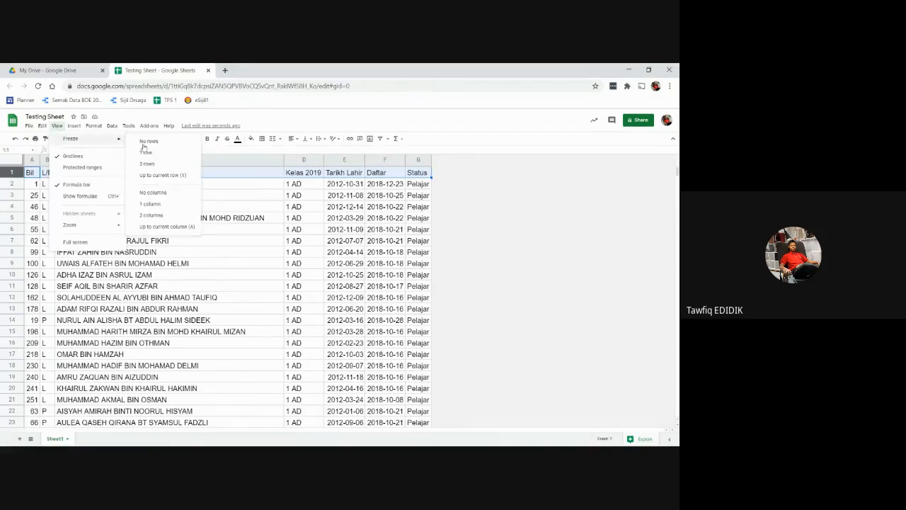
left_click(188, 177)
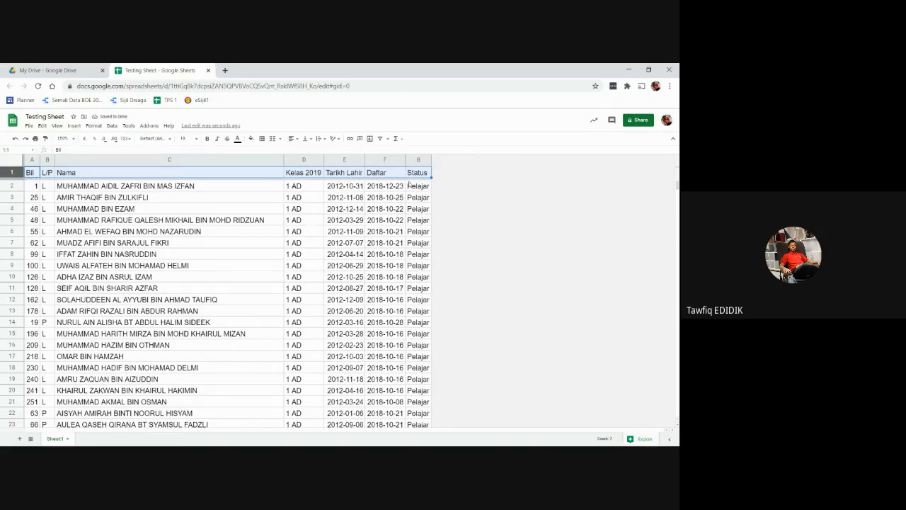
Look through the student rows far down the list and back to check the frozen header row
scroll(200, 265, "down", 20)
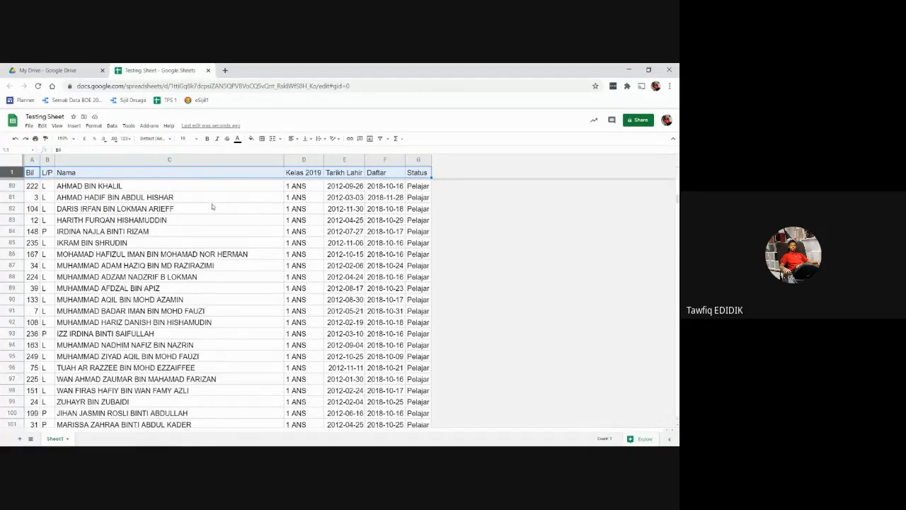
scroll(212, 203, "down", 7)
scroll(176, 210, "up", 5)
scroll(176, 210, "up", 19)
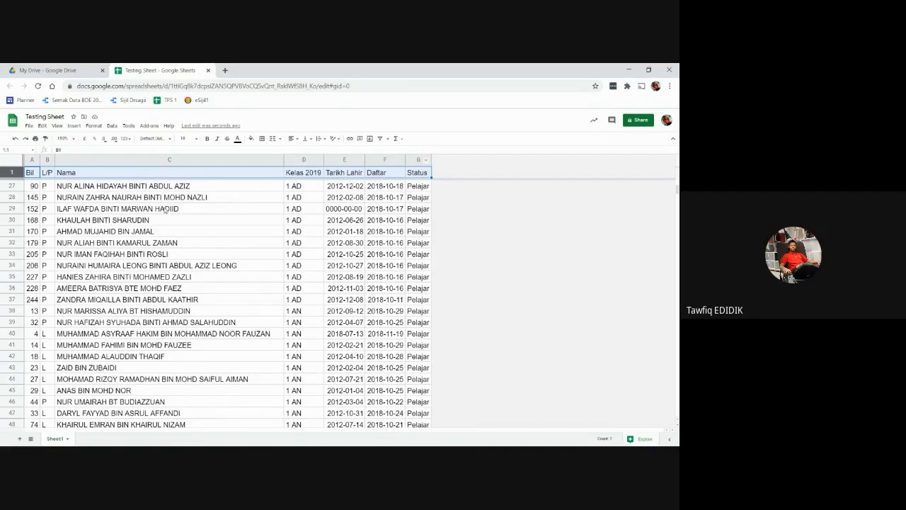
scroll(165, 210, "down", 18)
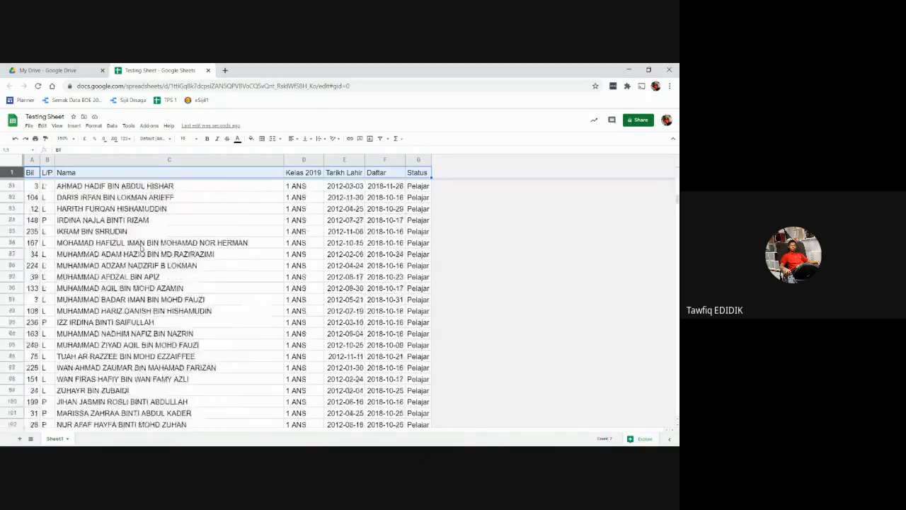
scroll(142, 247, "down", 20)
scroll(141, 249, "up", 20)
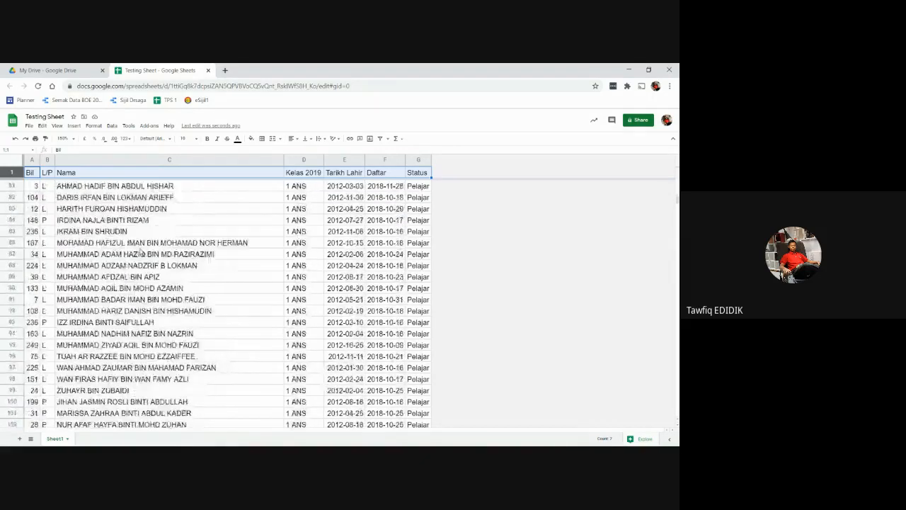
scroll(142, 249, "up", 20)
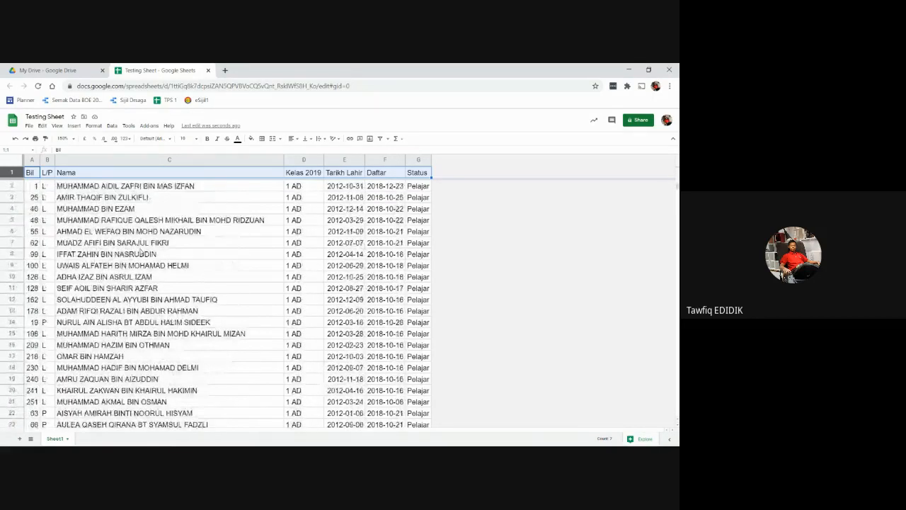
left_click(219, 196)
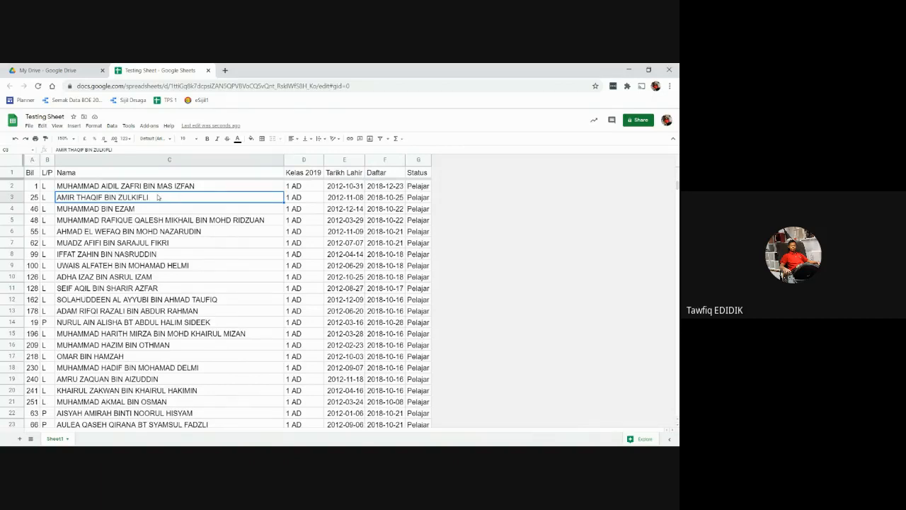
Select the whole sheet and create a filter over all columns from Bil to Status
left_click(20, 160)
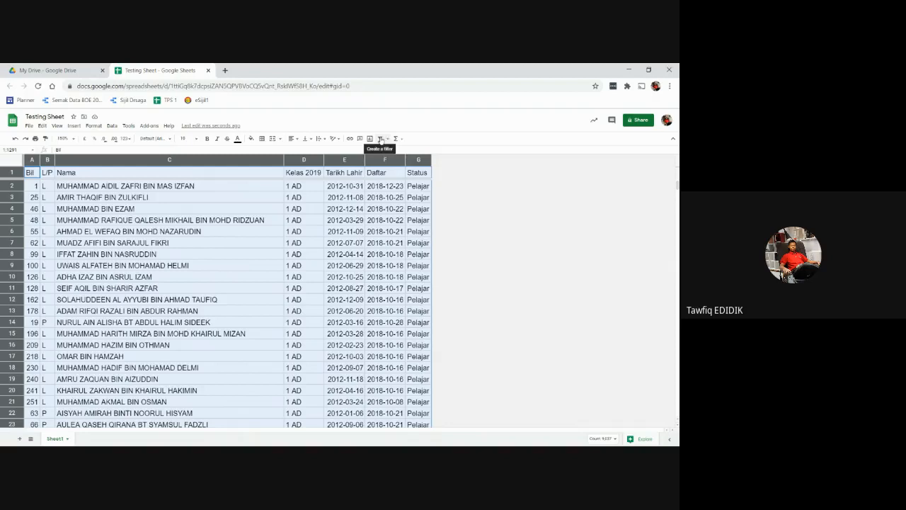
left_click(380, 138)
left_click(100, 196)
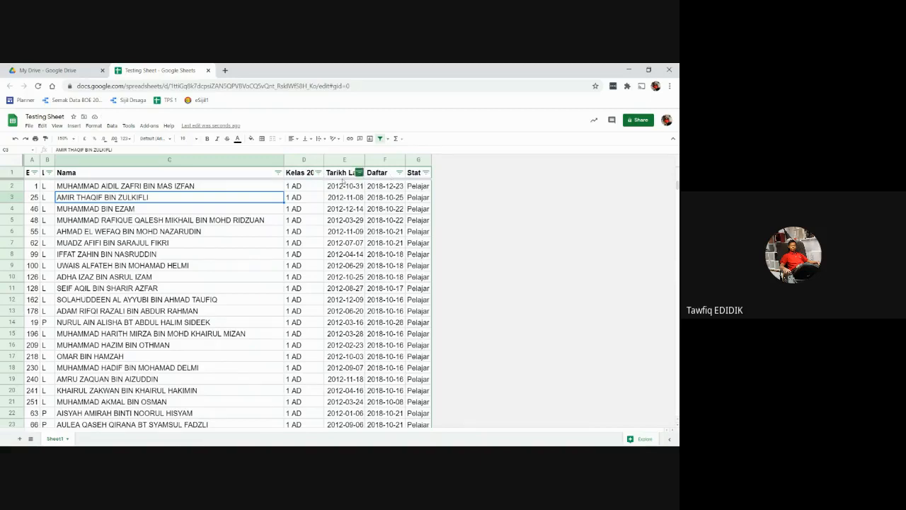
key("Down")
key("Down")
key("Down")
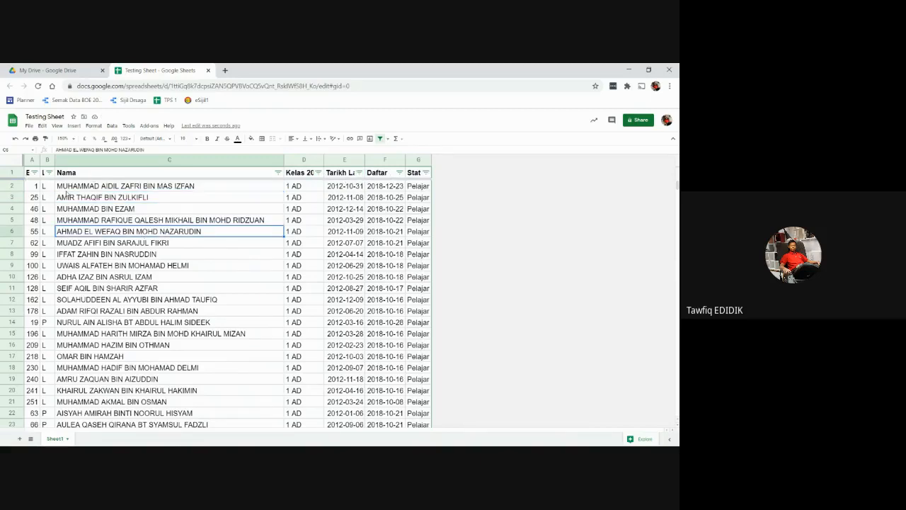
Select the whole sheet and auto-fit all column widths so the headers fit beside their filter icons
left_click(20, 160)
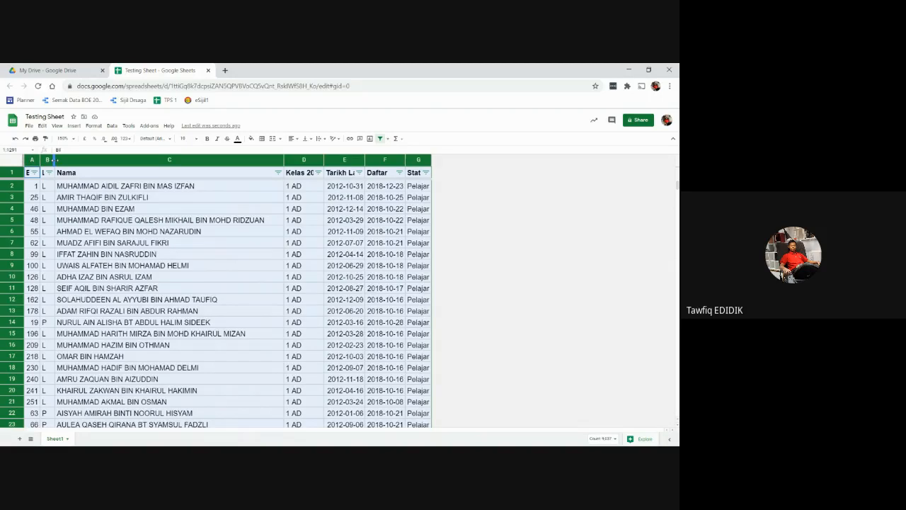
double_click(55, 160)
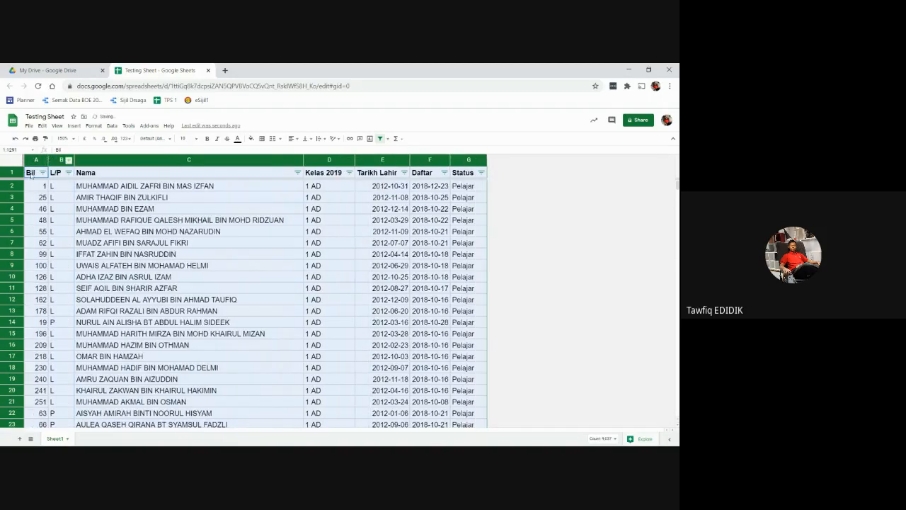
left_click(309, 197)
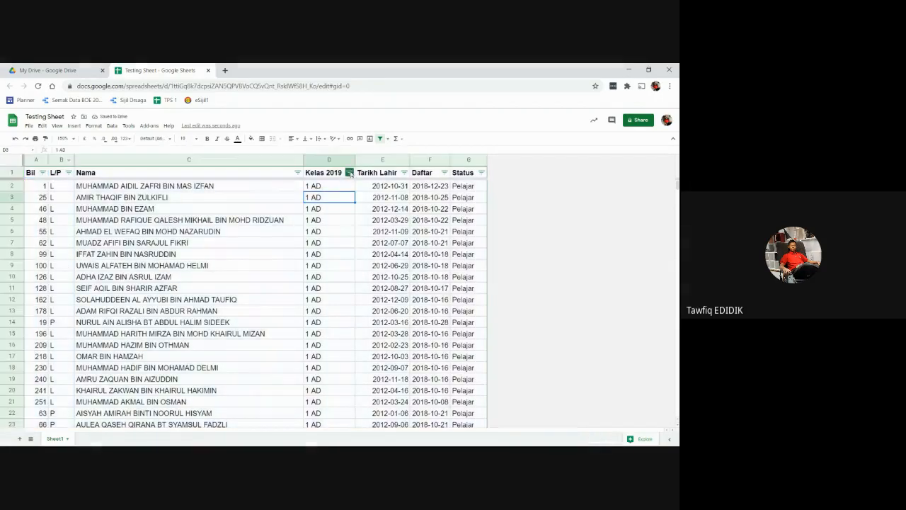
Examine the sort and filter options of the Kelas 2019 column and close them without changes
left_click(349, 173)
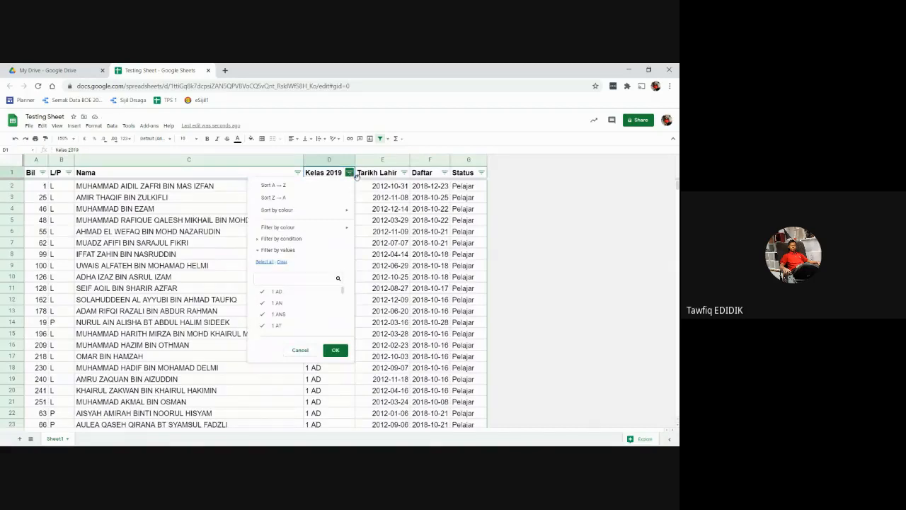
left_click(361, 196)
key("ctrl")
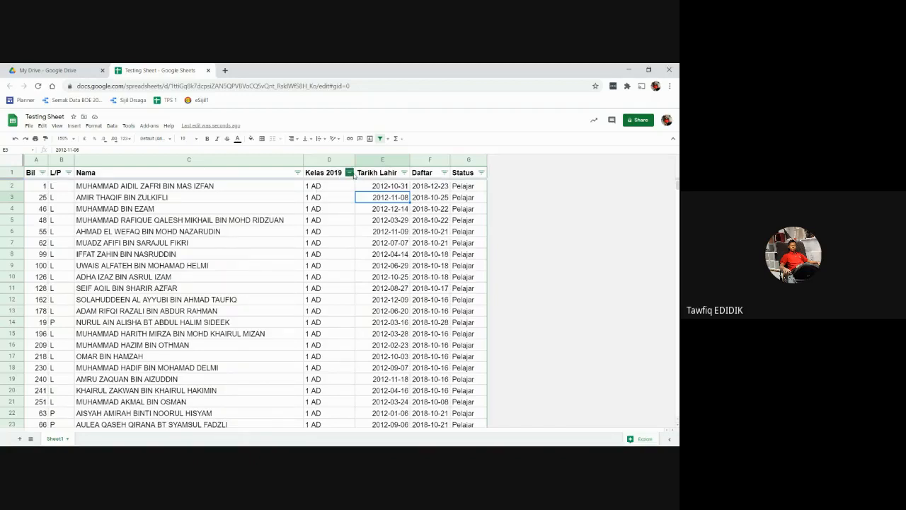
Filter the L/P column by values to show only L, excluding P
left_click(56, 174)
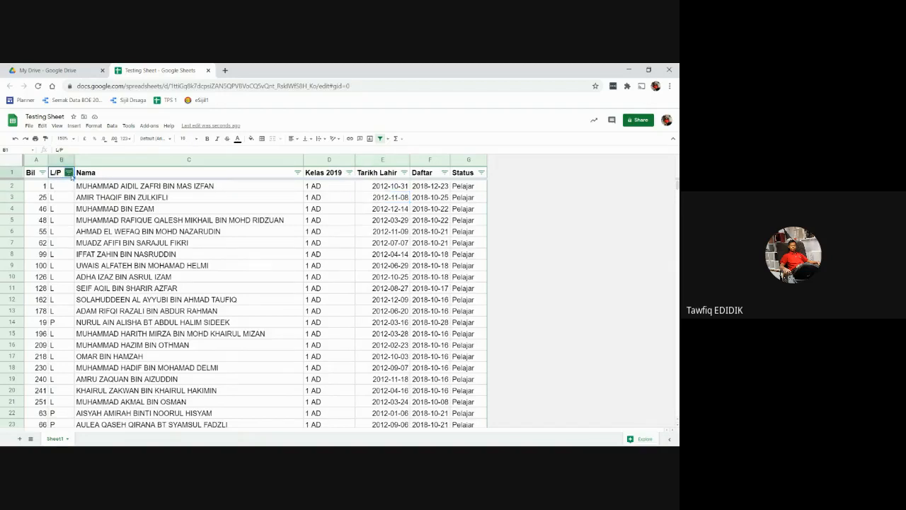
left_click(70, 174)
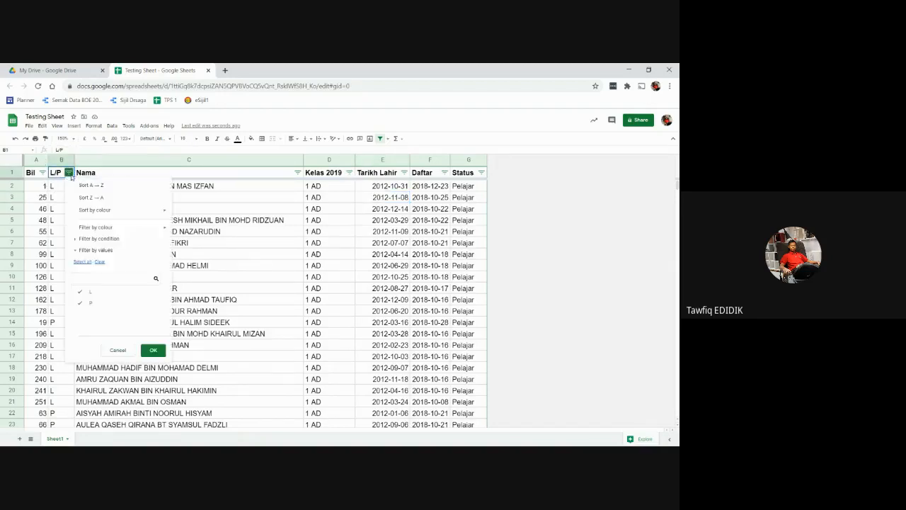
left_click(100, 304)
left_click(153, 352)
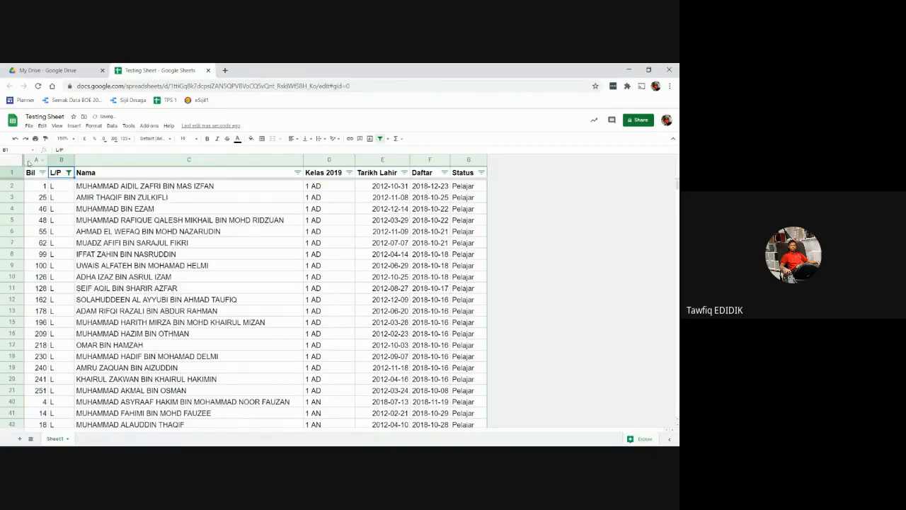
Check the L/P column's filter values and look through the filtered student rows
left_click(69, 172)
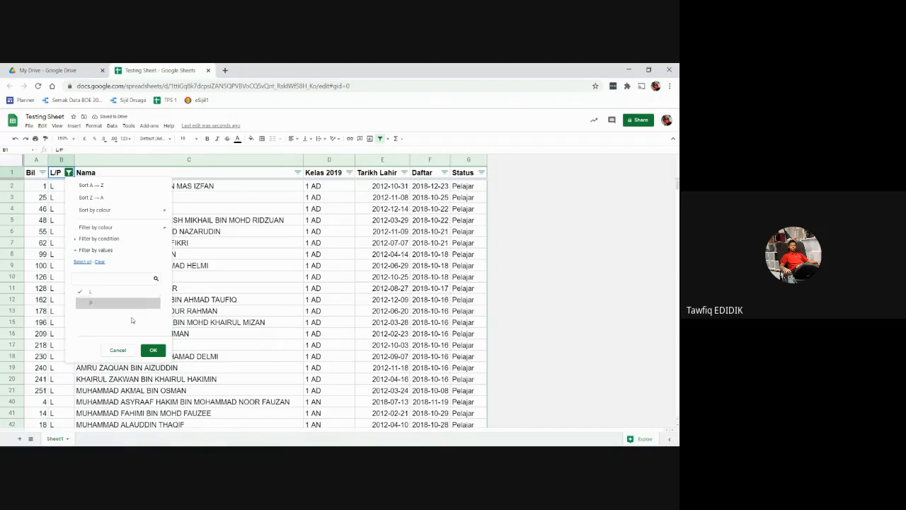
left_click(153, 350)
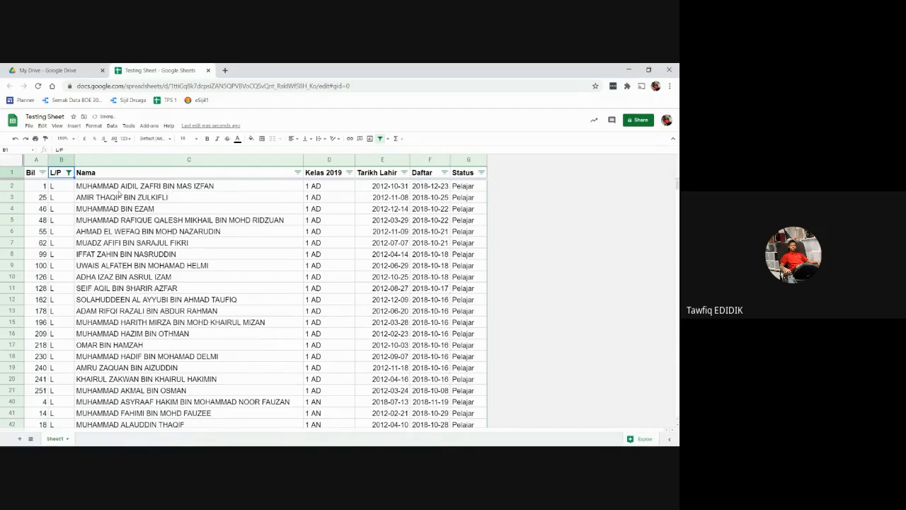
scroll(121, 194, "down", 20)
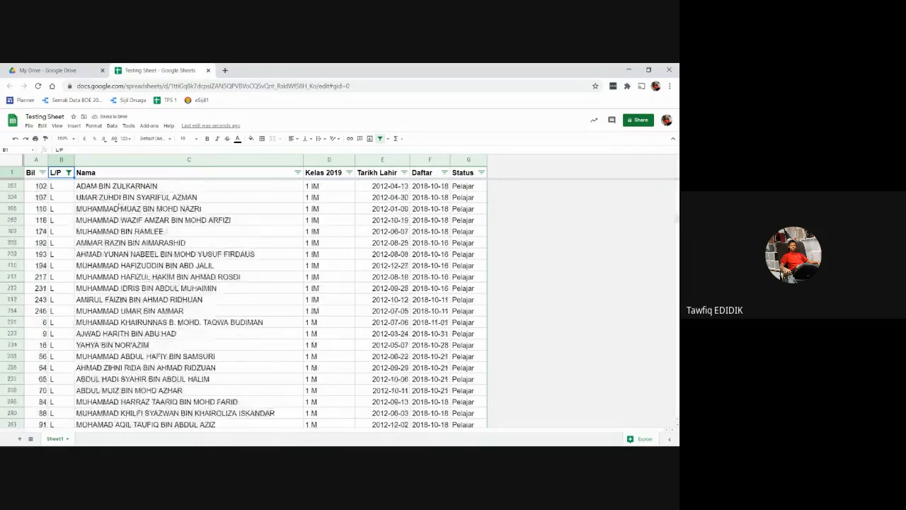
key("alt+Tab")
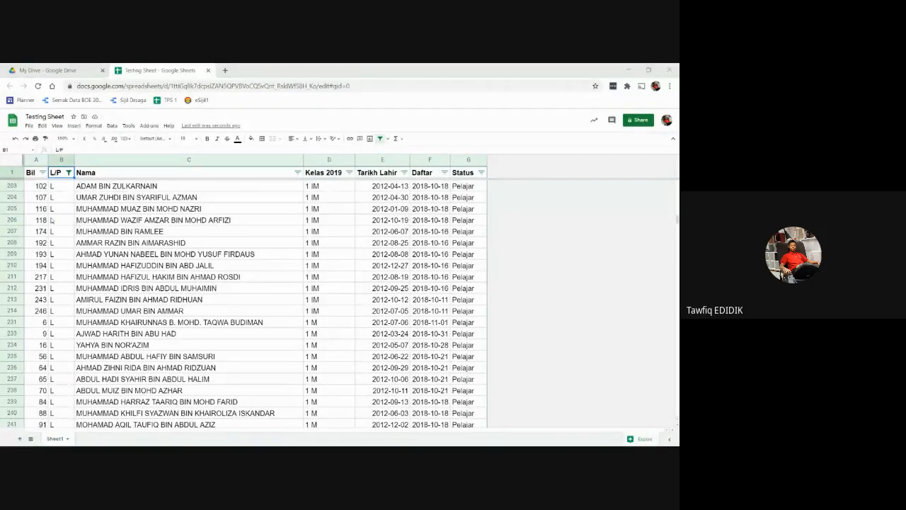
scroll(144, 206, "down", 3)
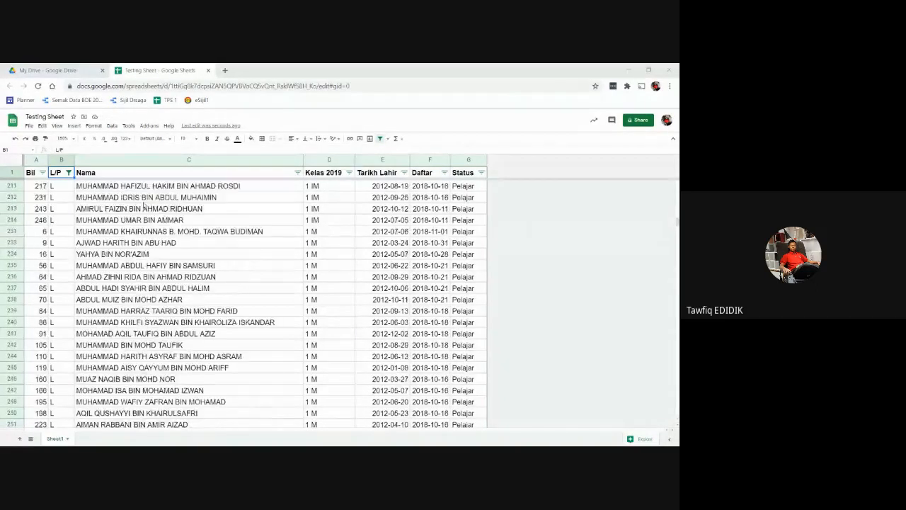
scroll(144, 206, "down", 15)
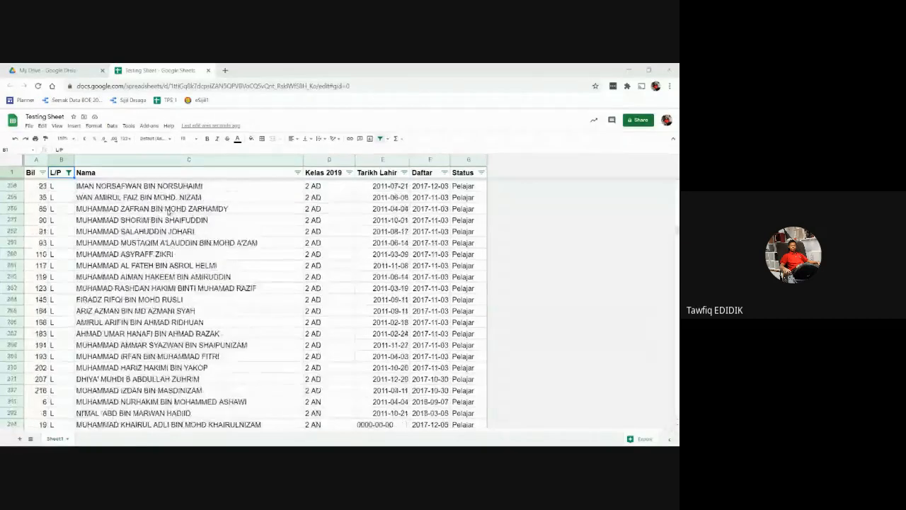
scroll(167, 210, "up", 15)
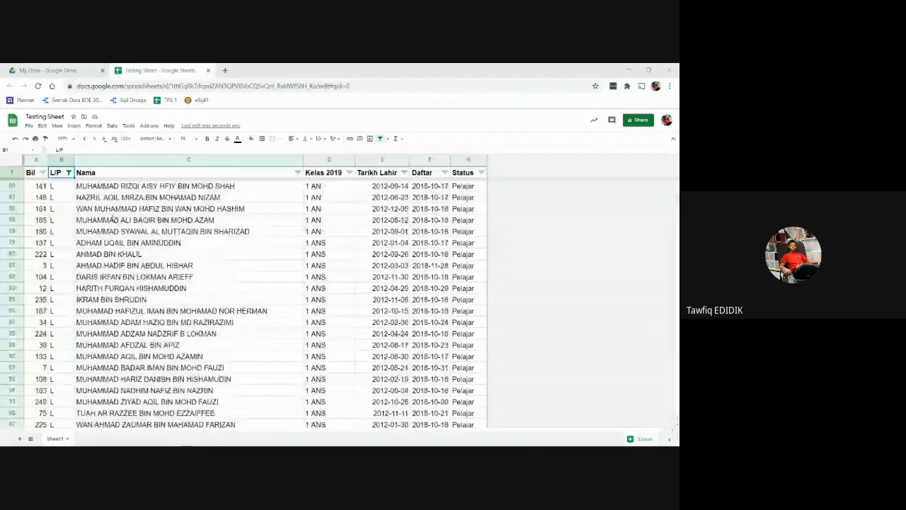
scroll(112, 220, "up", 15)
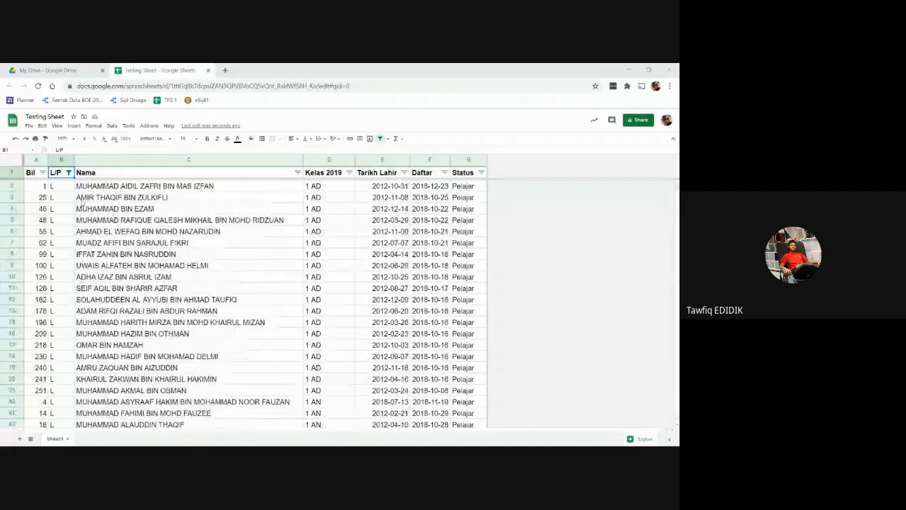
left_click(68, 172)
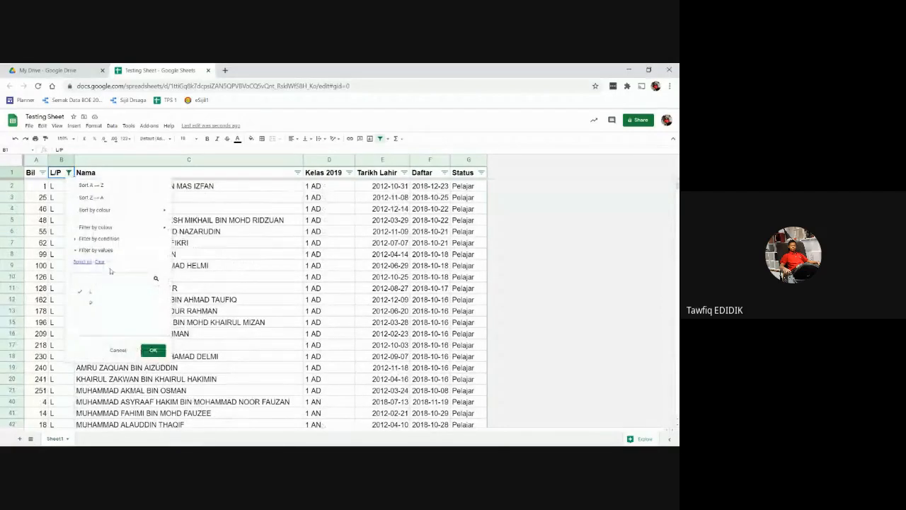
left_click(237, 244)
scroll(68, 285, "down", 5)
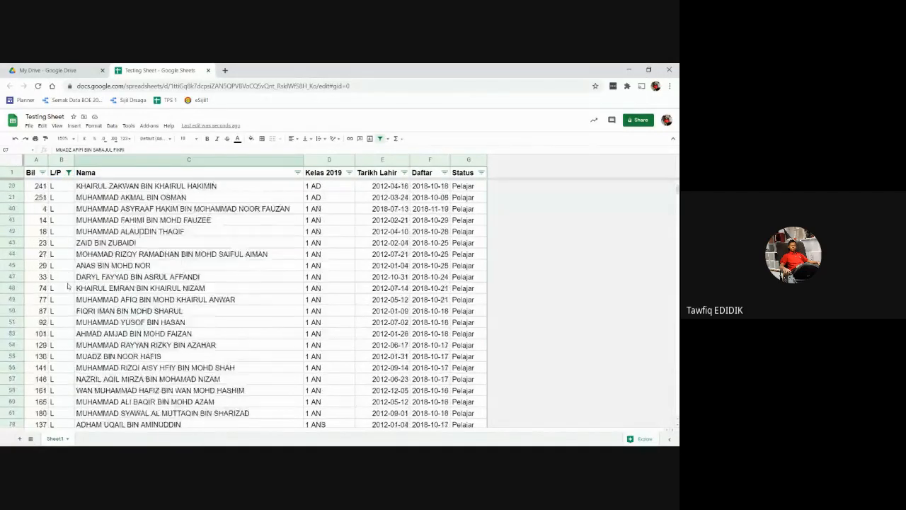
scroll(67, 284, "down", 5)
scroll(65, 280, "up", 10)
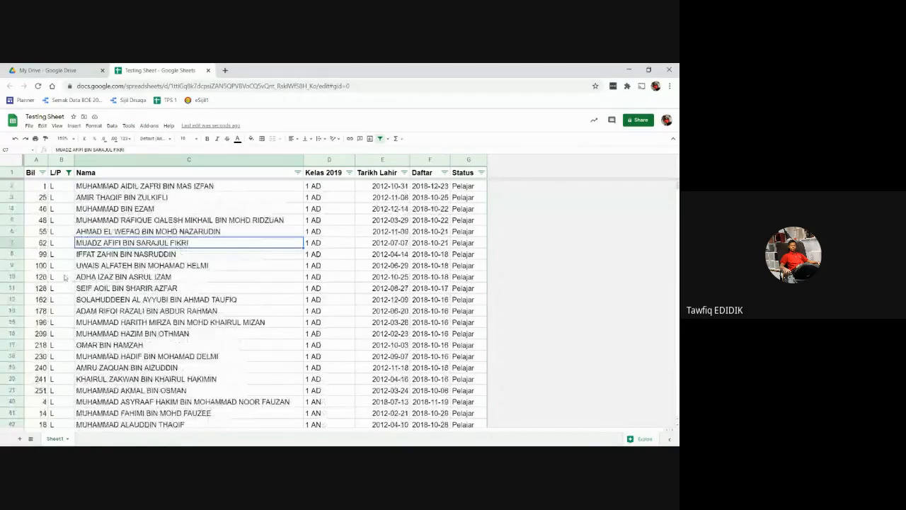
Include P again in the L/P column's filter so both L and P rows are shown
left_click(70, 173)
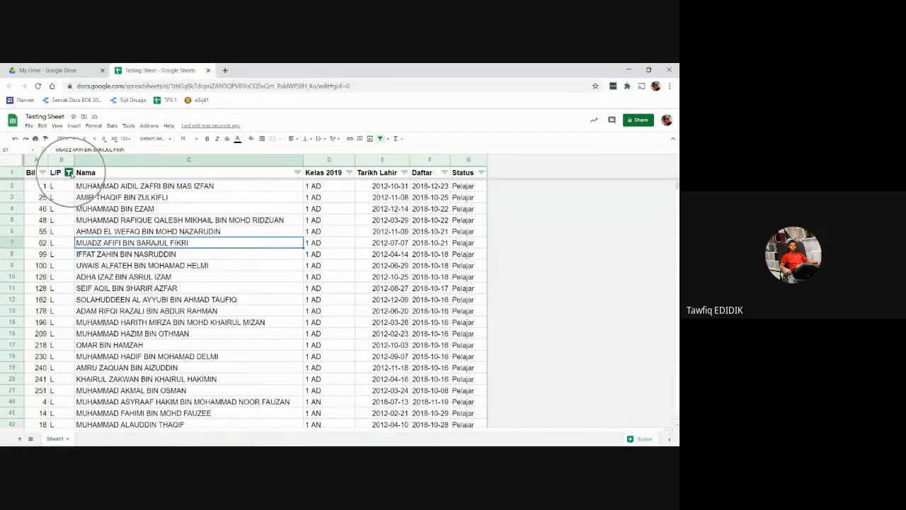
left_click(69, 173)
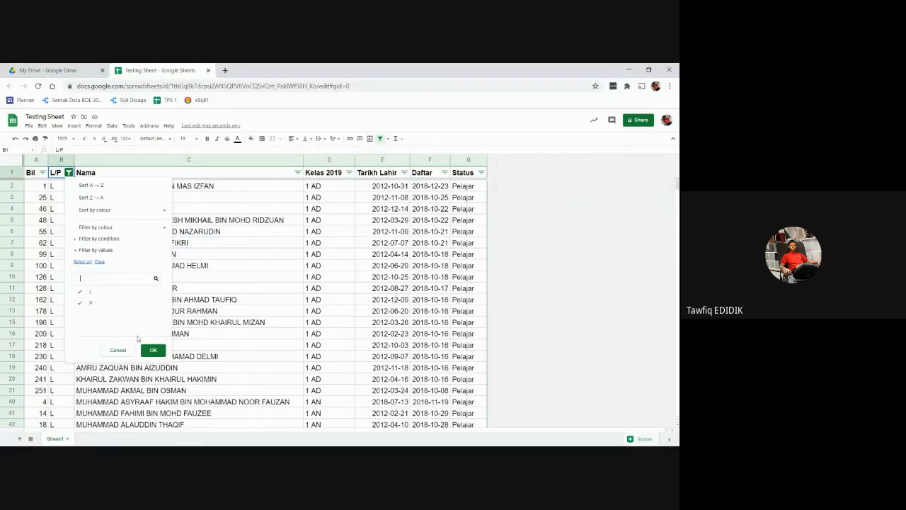
left_click(158, 352)
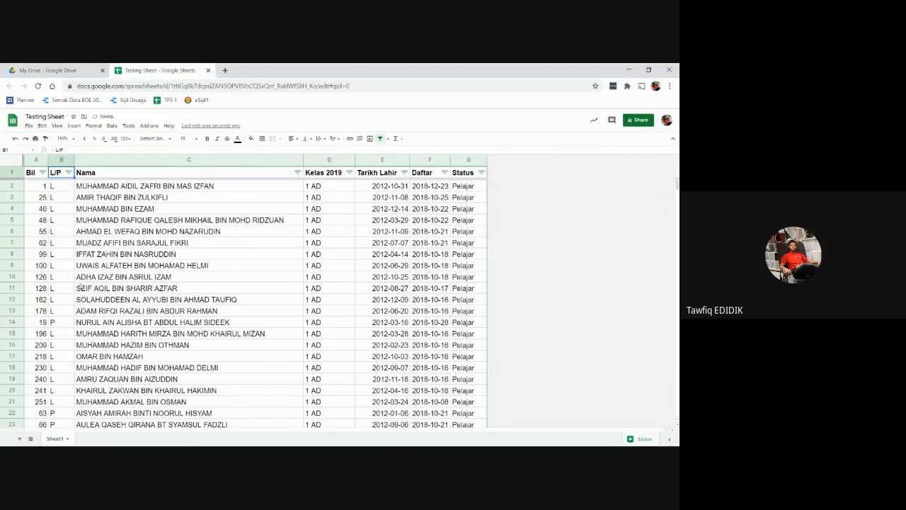
left_click(62, 322)
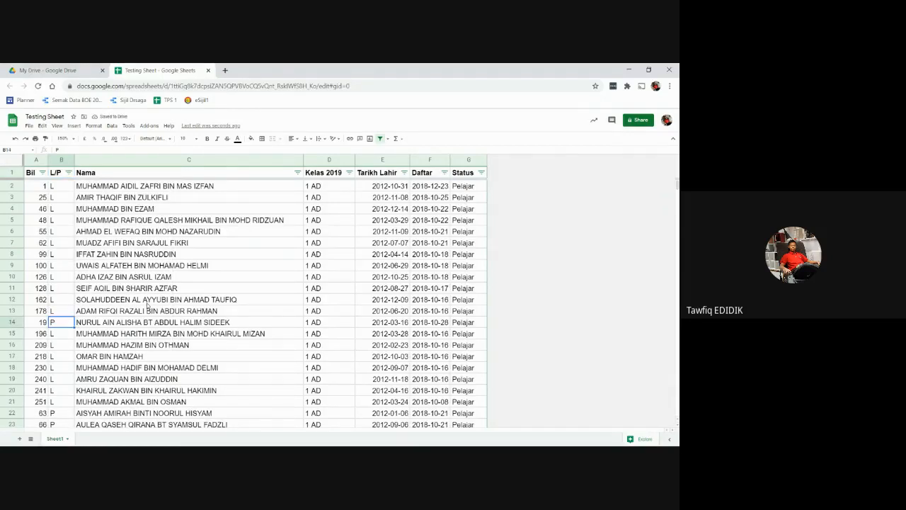
left_click(149, 302)
left_click(352, 268)
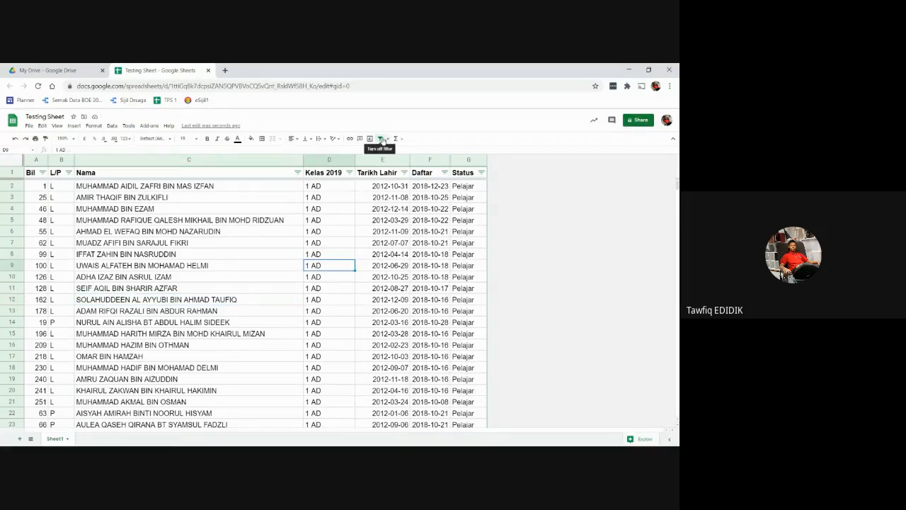
left_click(362, 232)
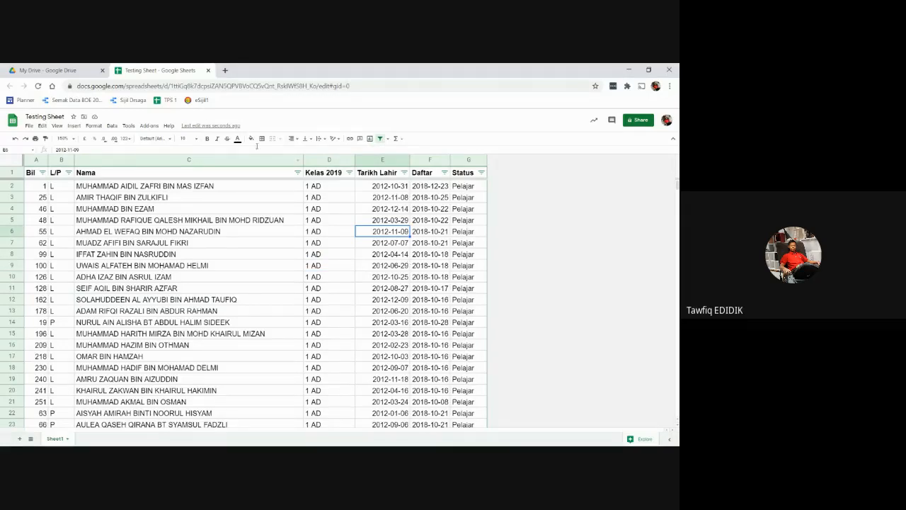
Narrow the Nama column to less than half its width, so that long names are cut off
left_click_drag(303, 159, 167, 159)
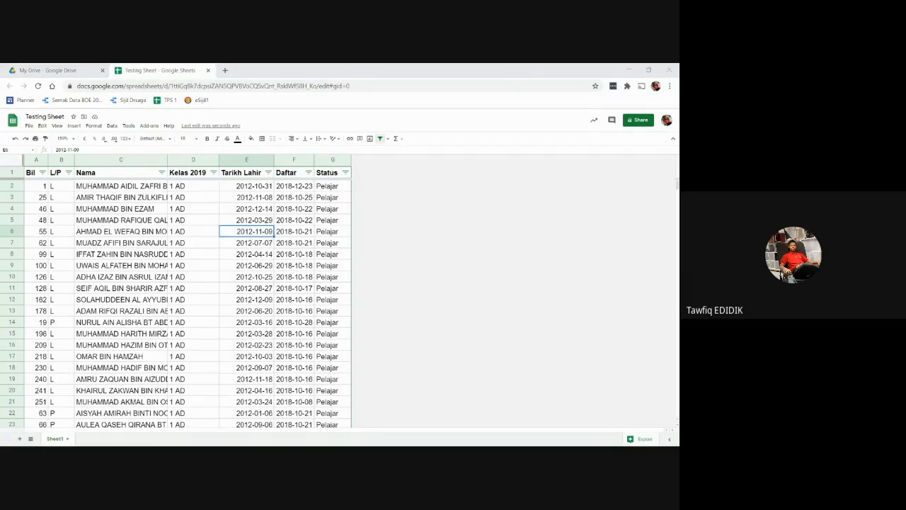
left_click(181, 210)
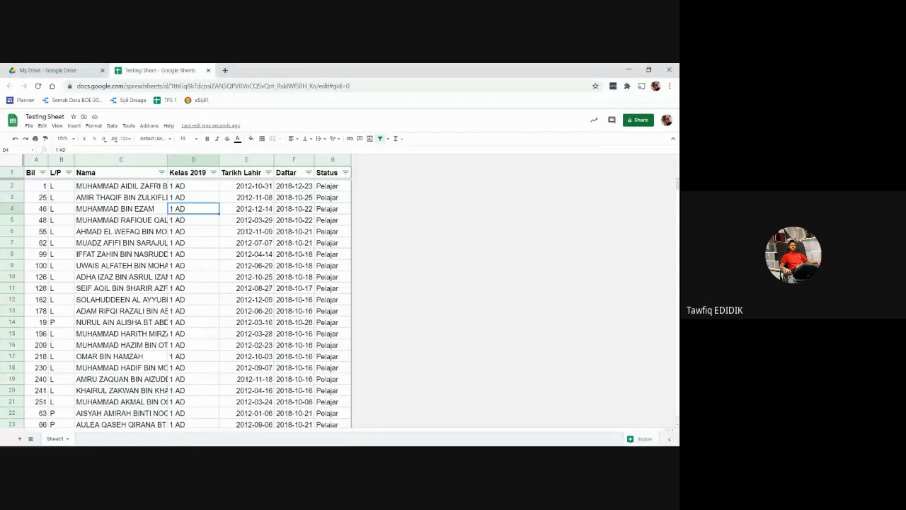
left_click(229, 255)
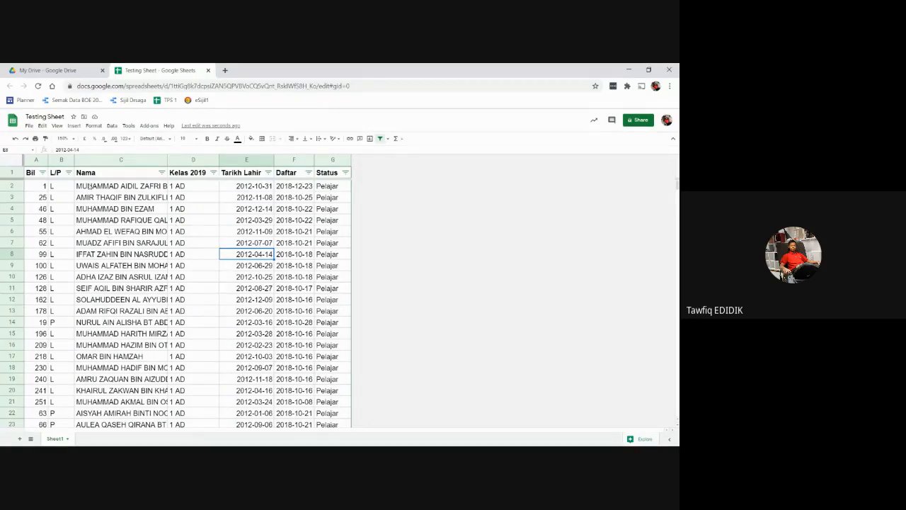
left_click(82, 188)
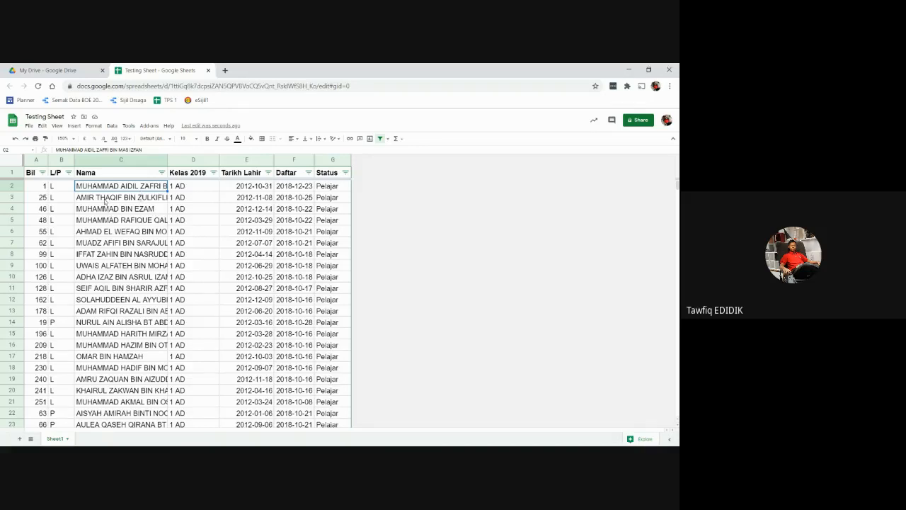
left_click(104, 201)
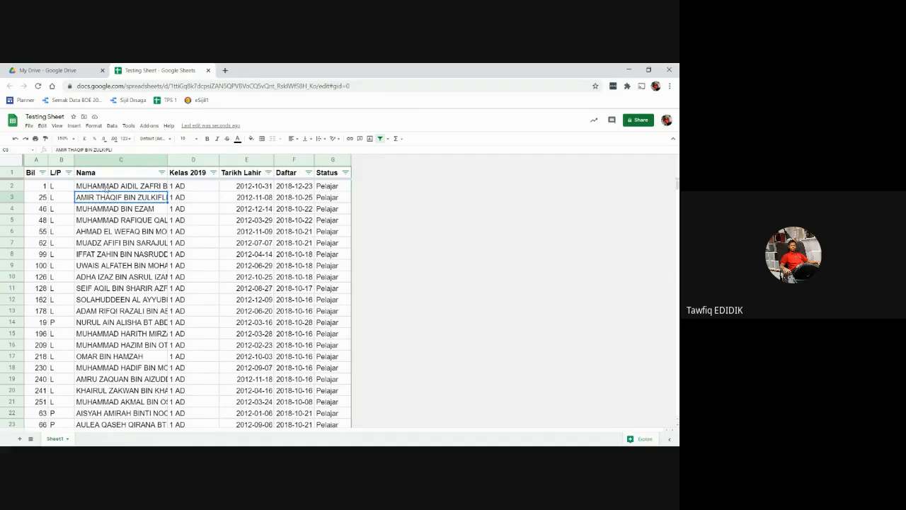
key("ctrl+c")
left_click(106, 187)
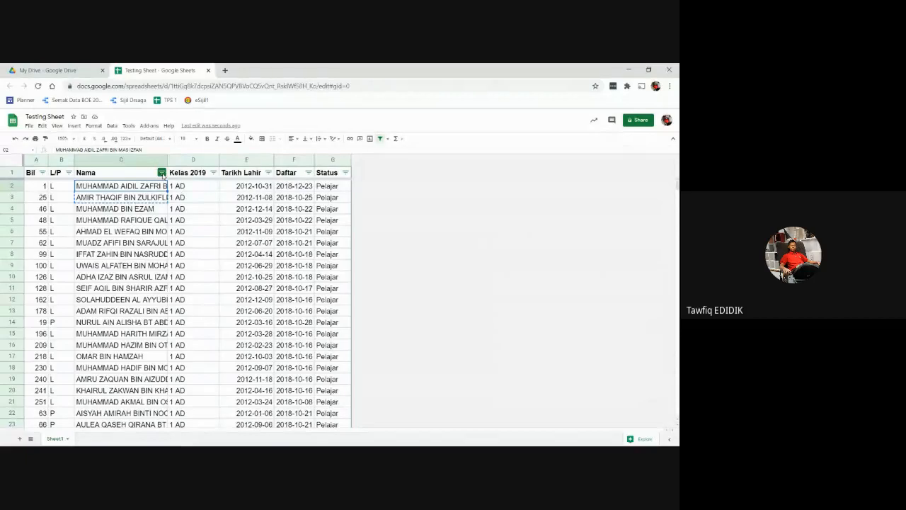
Sort the student list by the Nama column from A to Z and look through the sorted rows
left_click(162, 172)
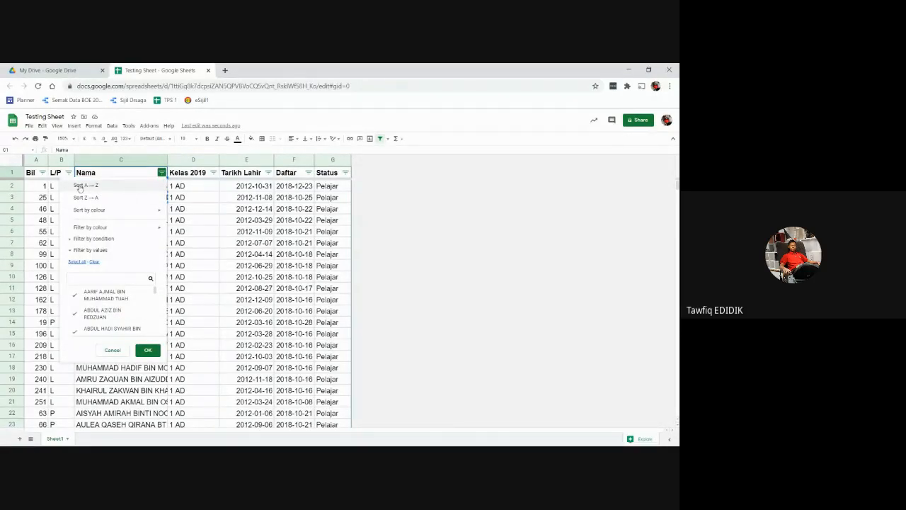
left_click(123, 185)
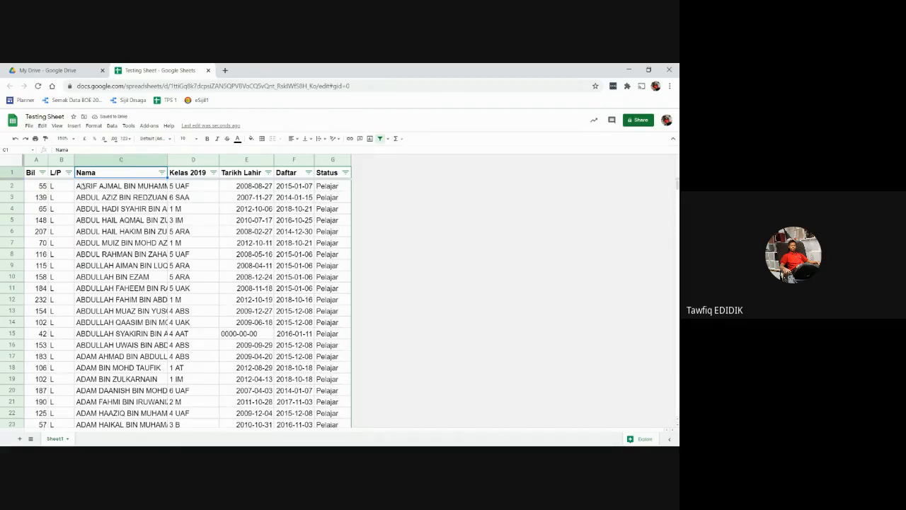
scroll(82, 241, "down", 8)
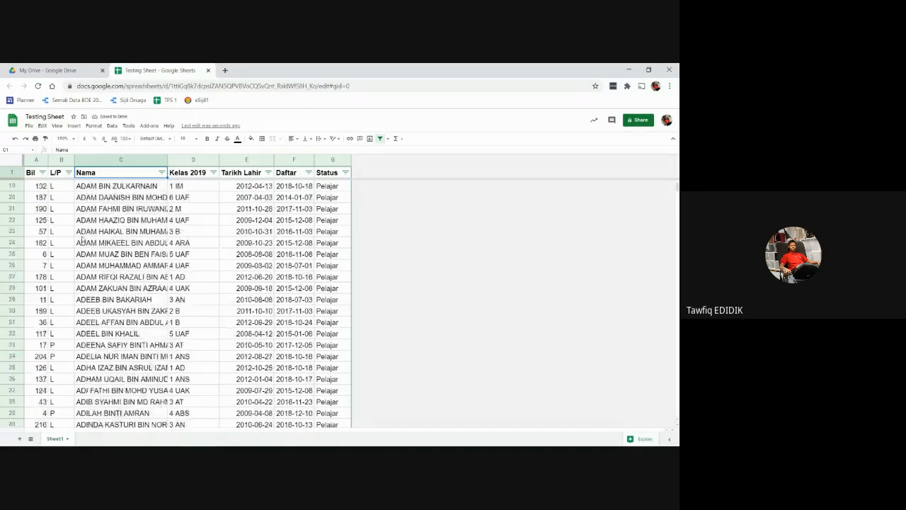
scroll(82, 241, "down", 10)
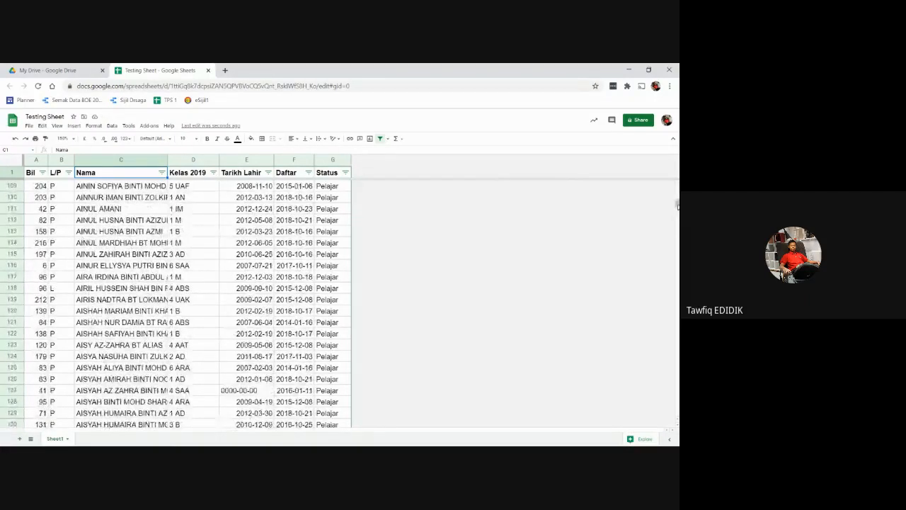
left_click_drag(677, 207, 678, 170)
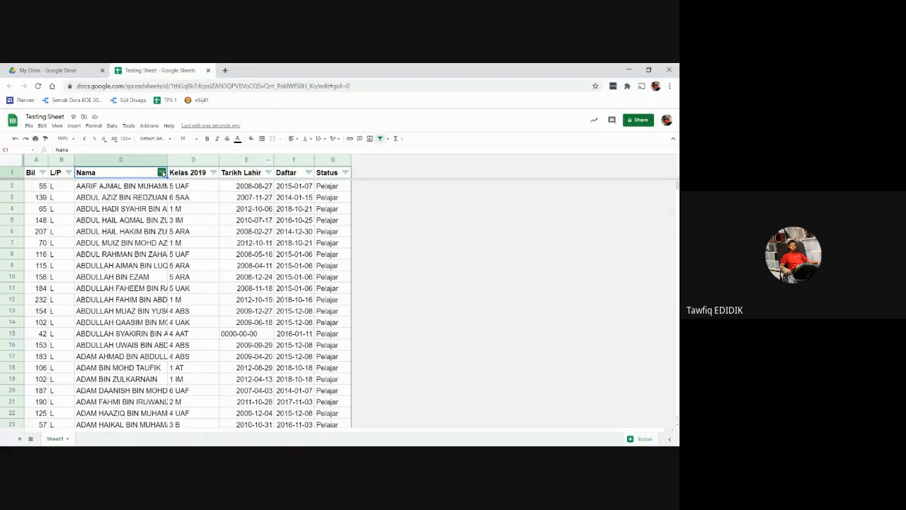
Narrow the Nama column further, and check its sort and filter options without changing them
left_click(193, 233)
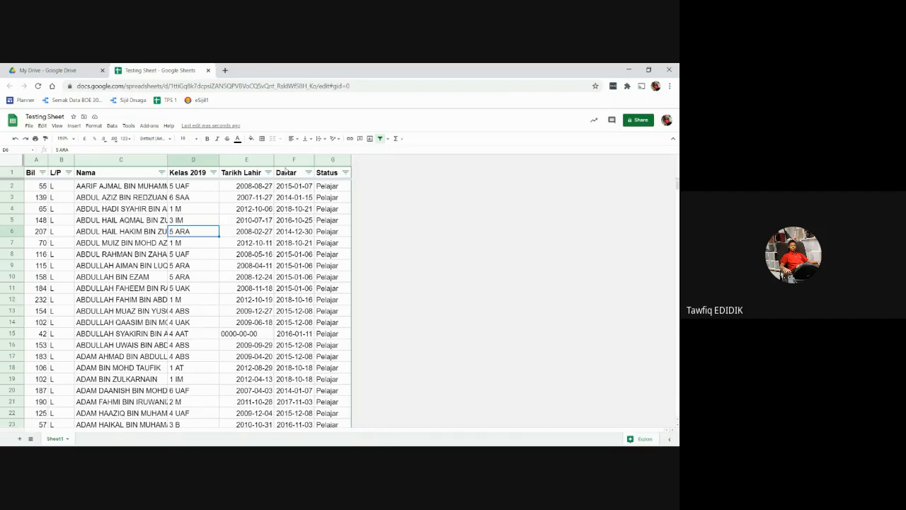
left_click_drag(167, 160, 137, 160)
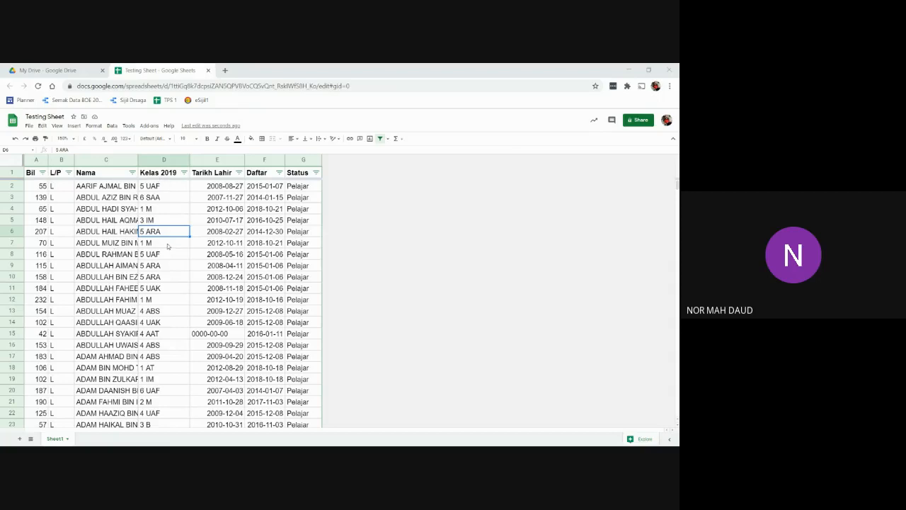
left_click(132, 174)
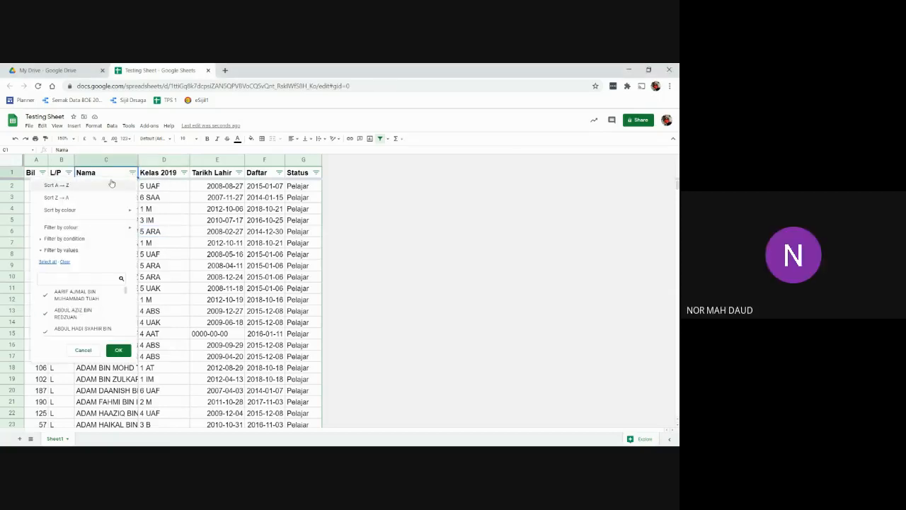
left_click(163, 209)
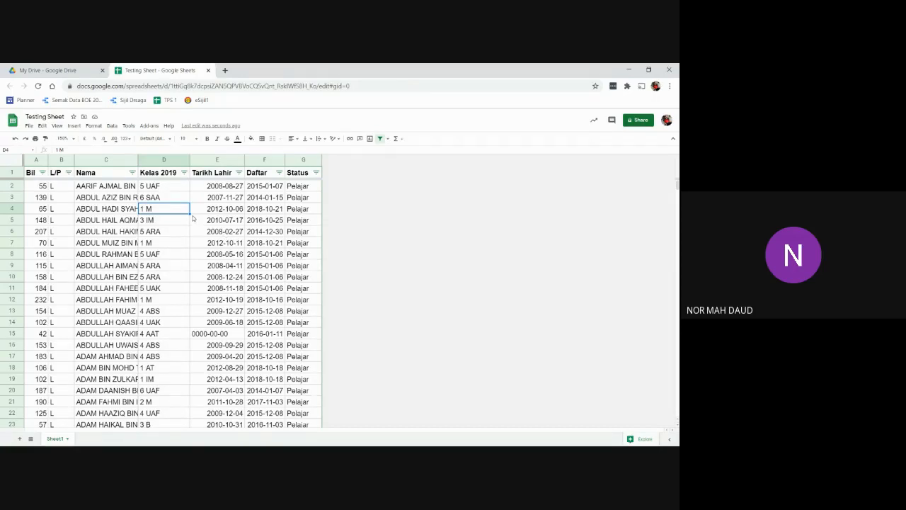
left_click(83, 188)
left_click(169, 187)
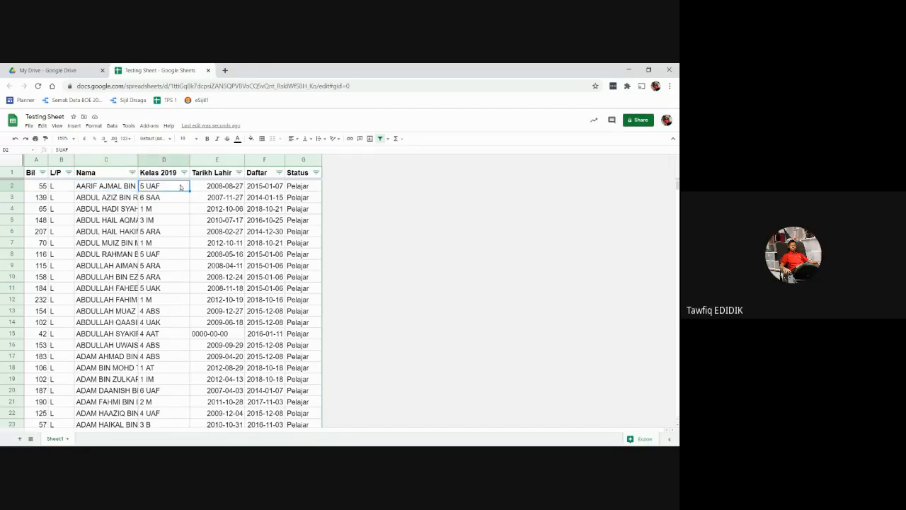
left_click(115, 188)
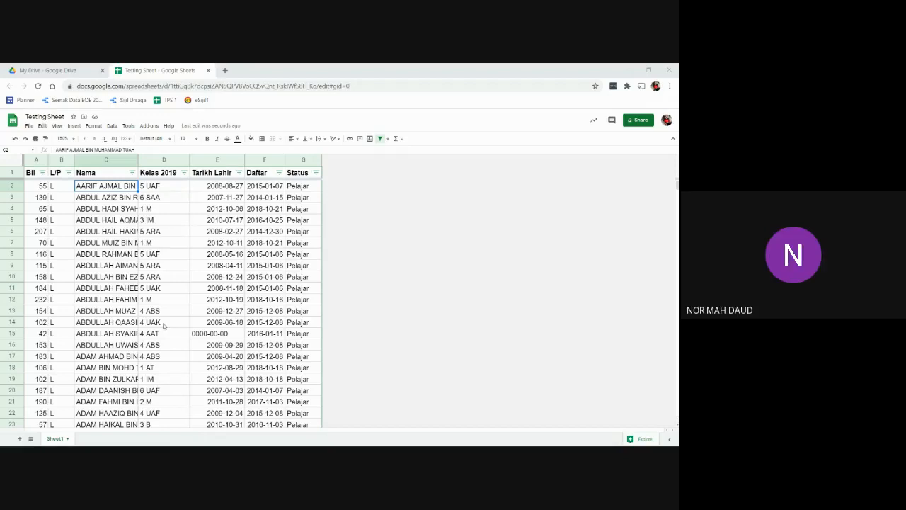
Sort the list by Nama from A to Z and by Kelas 2019 from A to Z, and review the class groups
left_click(132, 173)
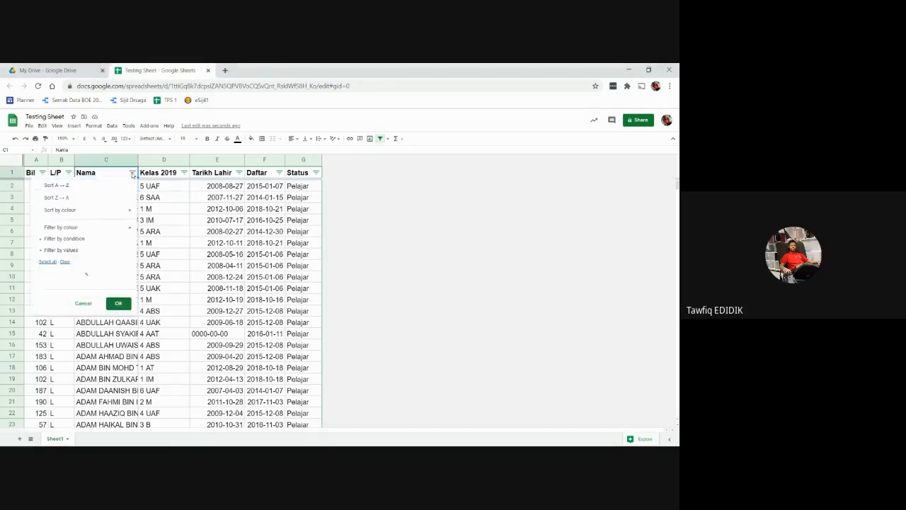
left_click(86, 186)
left_click(184, 173)
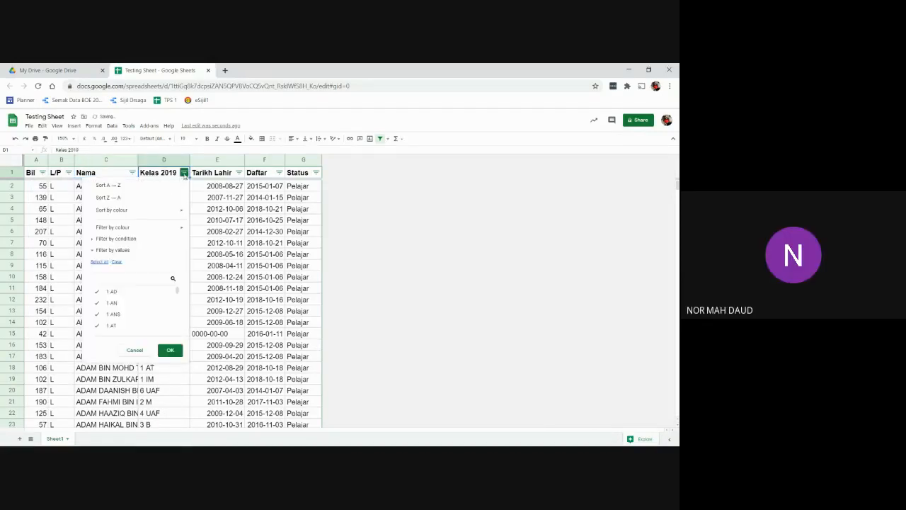
left_click(173, 186)
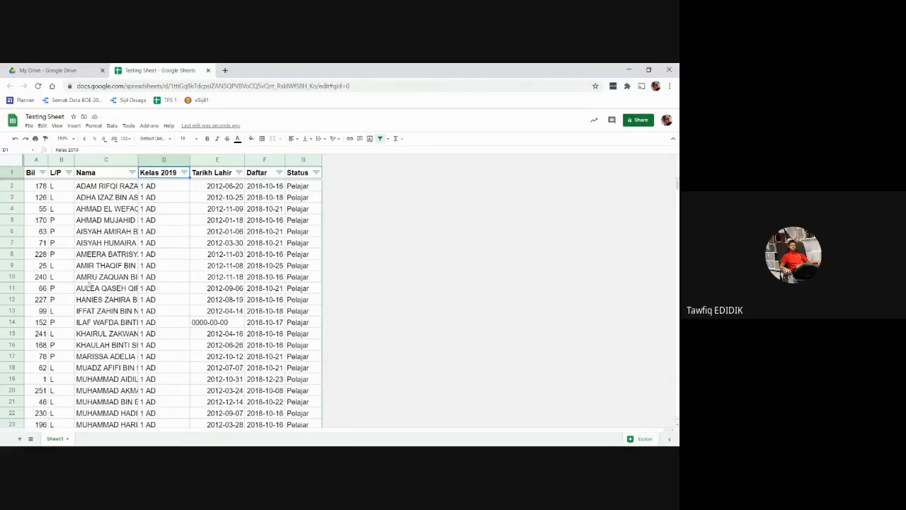
scroll(88, 282, "down", 12)
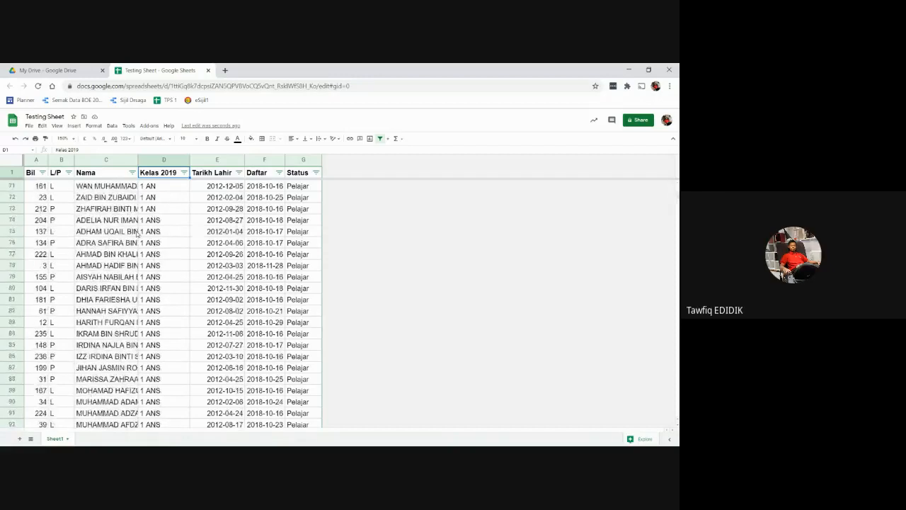
scroll(141, 227, "down", 5)
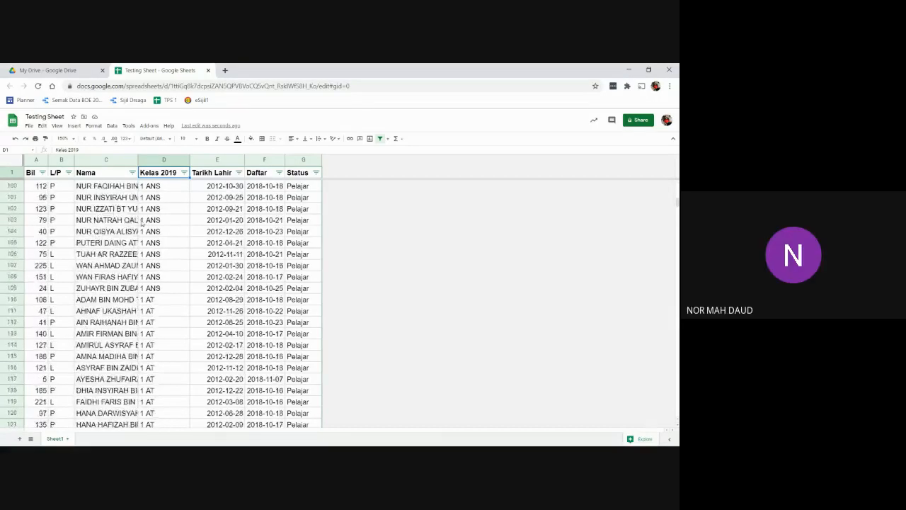
scroll(183, 209, "up", 10)
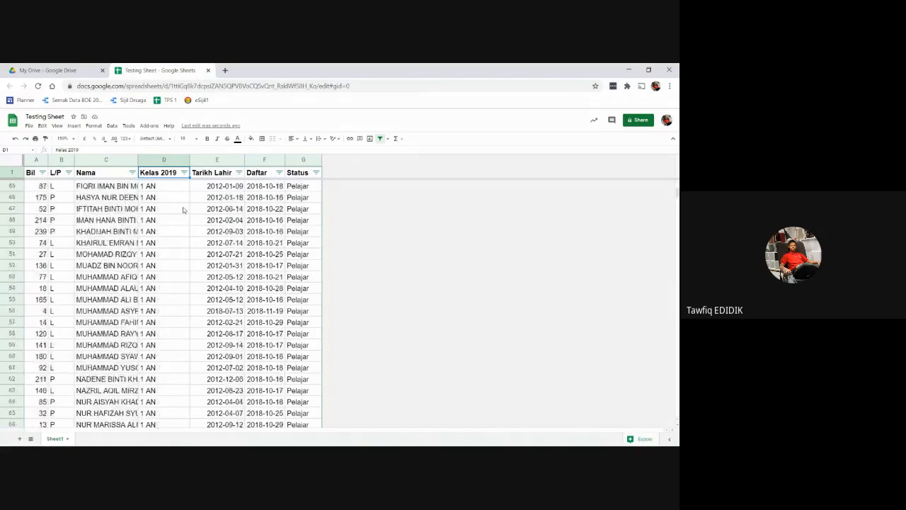
scroll(182, 209, "up", 8)
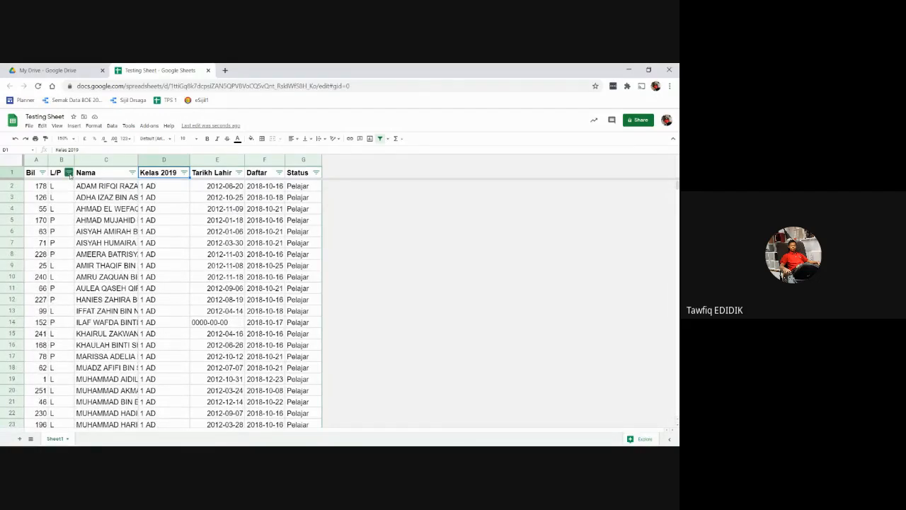
Sort the student list by the L/P column from A to Z
left_click(69, 173)
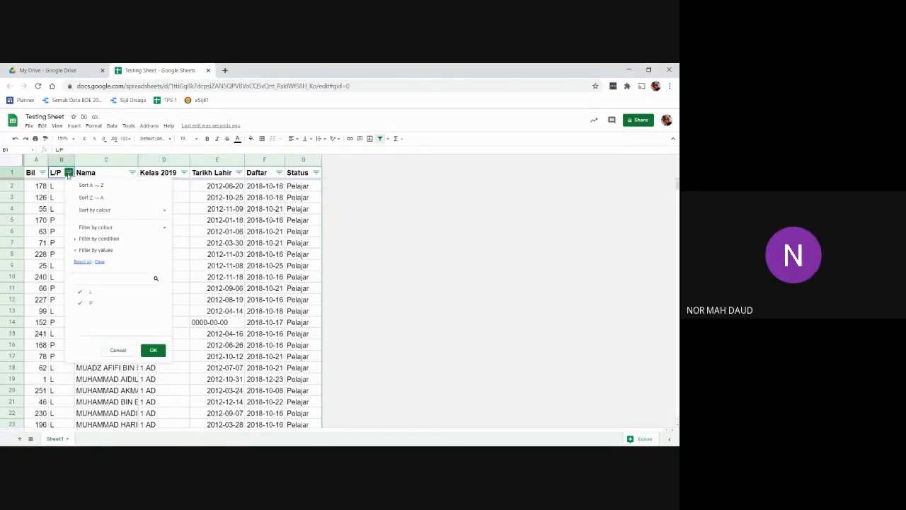
left_click(102, 186)
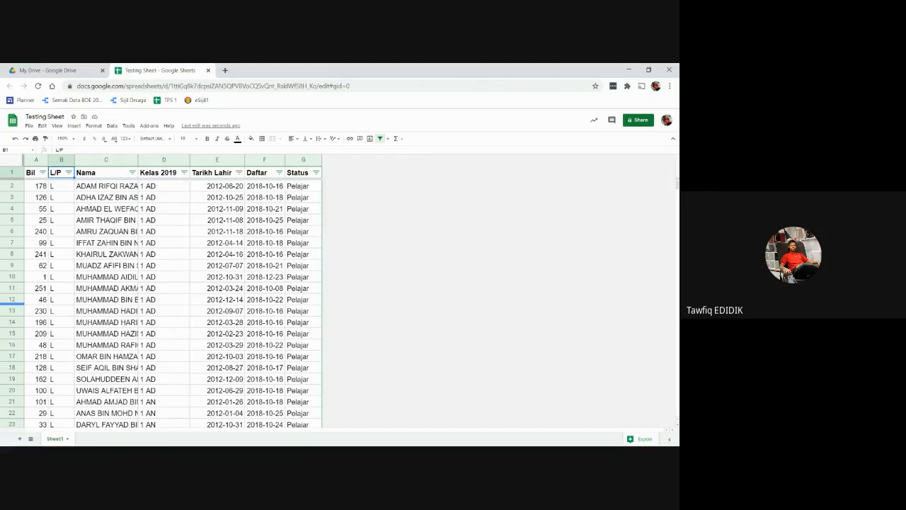
left_click(133, 245)
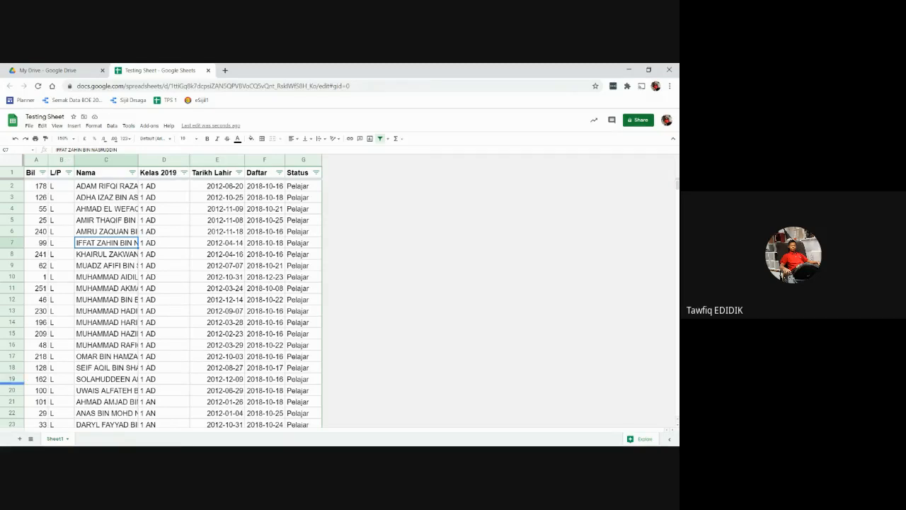
Switch to the browser window with the Result Exam 2019 spreadsheet and maximize it
key("alt+Tab")
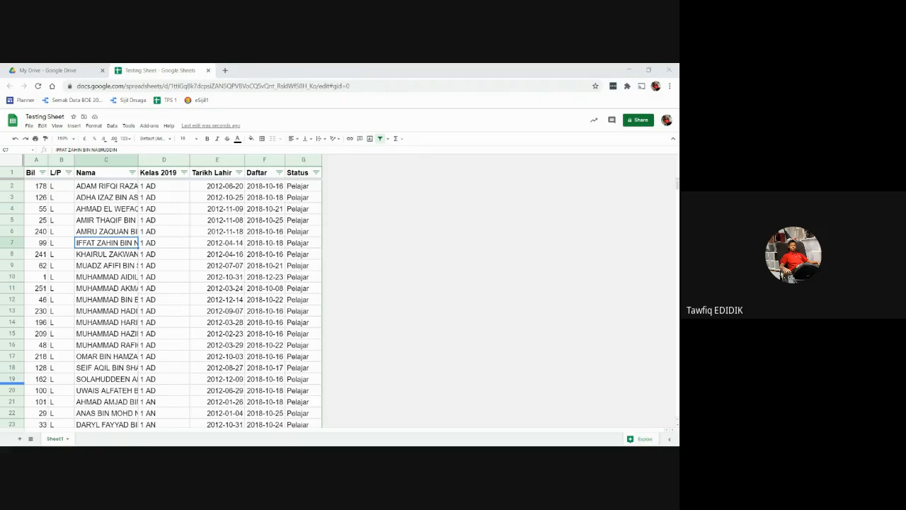
left_click_drag(0, 137, 312, 133)
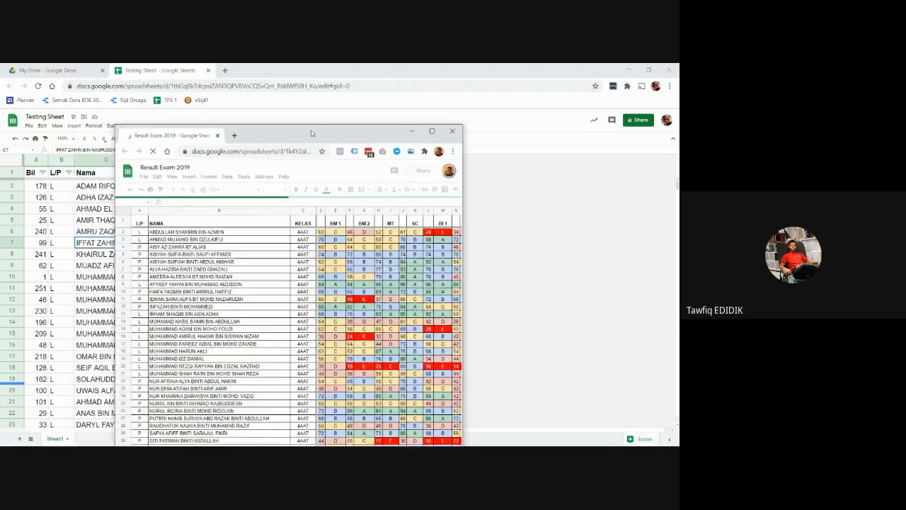
double_click(311, 133)
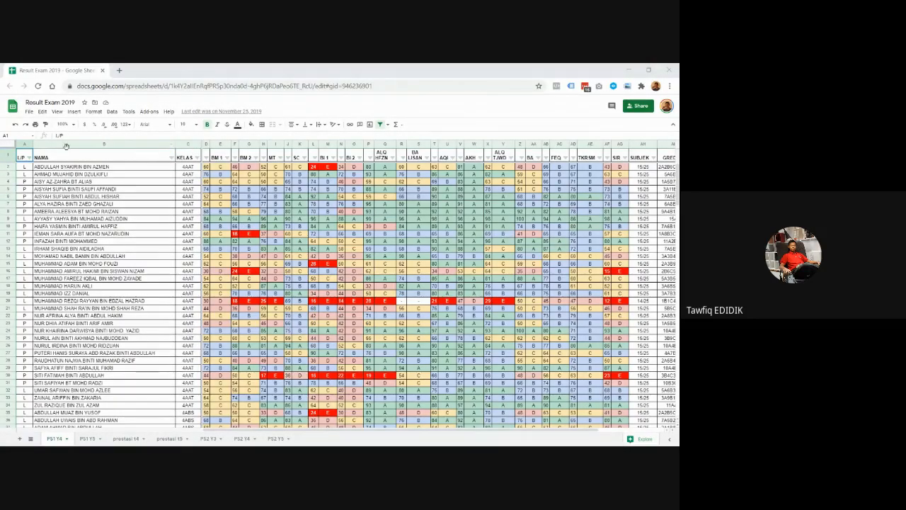
Examine the L/P, NAMA and KELAS columns of the PS1 Y4 sheet, selecting each whole column in turn
left_click(25, 145)
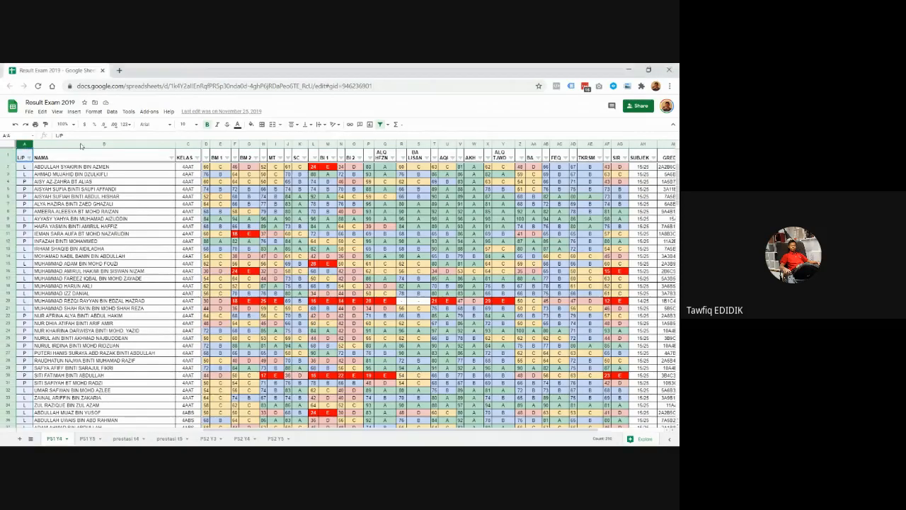
left_click(80, 145)
left_click(188, 145)
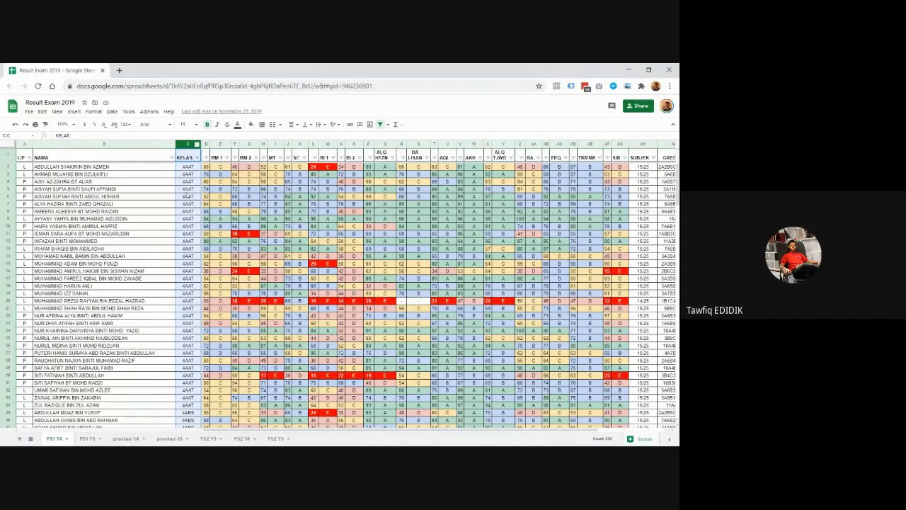
Freeze the PS1 Y4 sheet's columns up to column C (KELAS) and browse across the subject columns to check them
left_click(58, 113)
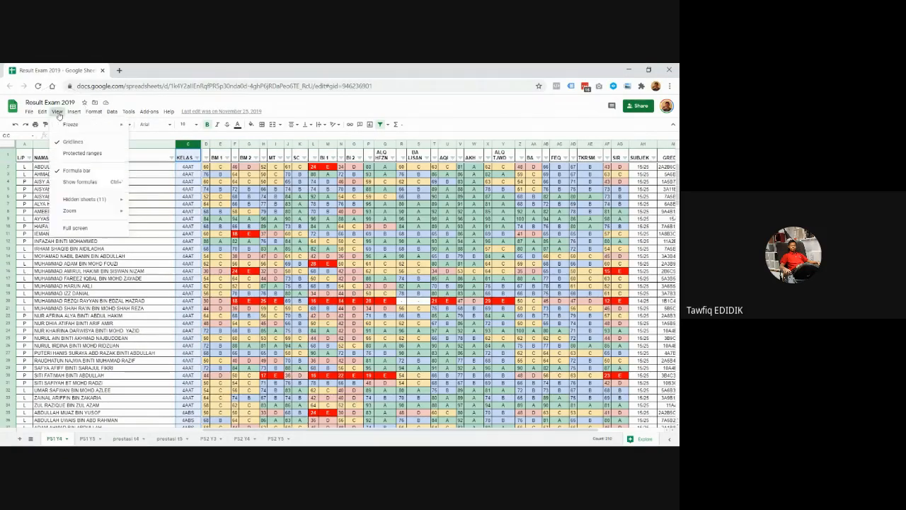
mouse_move(69, 125)
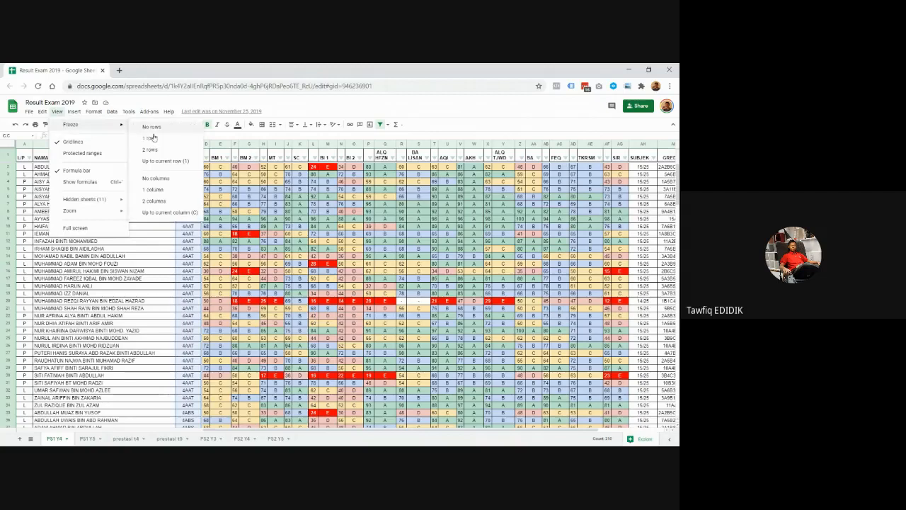
left_click(170, 214)
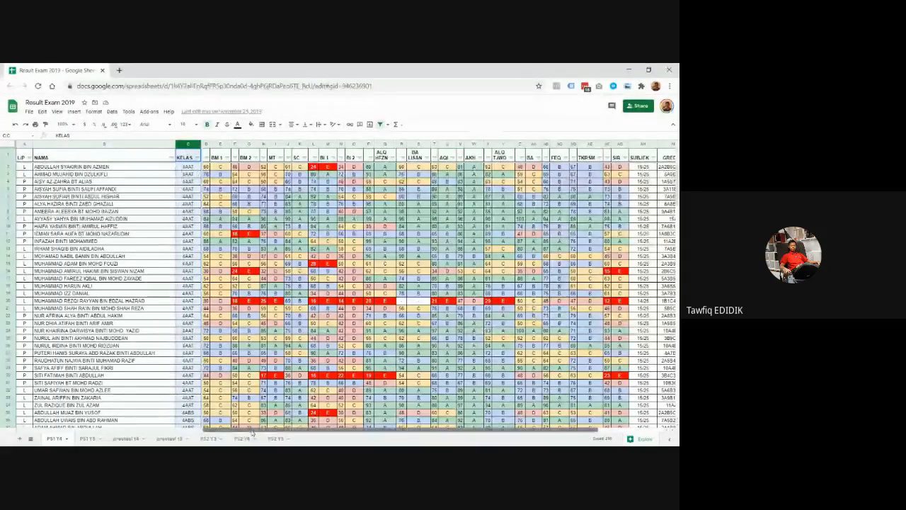
left_click_drag(248, 432, 272, 429)
scroll(312, 428, "right", 3)
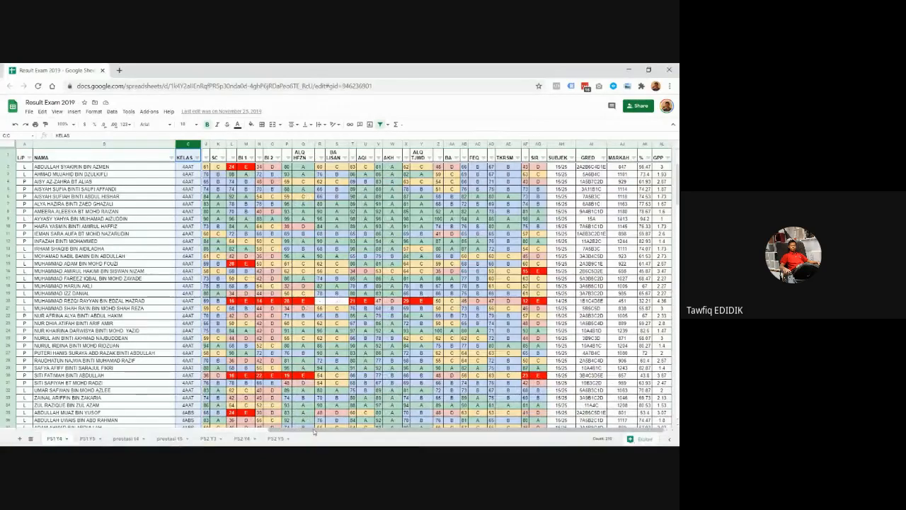
scroll(314, 432, "left", 3)
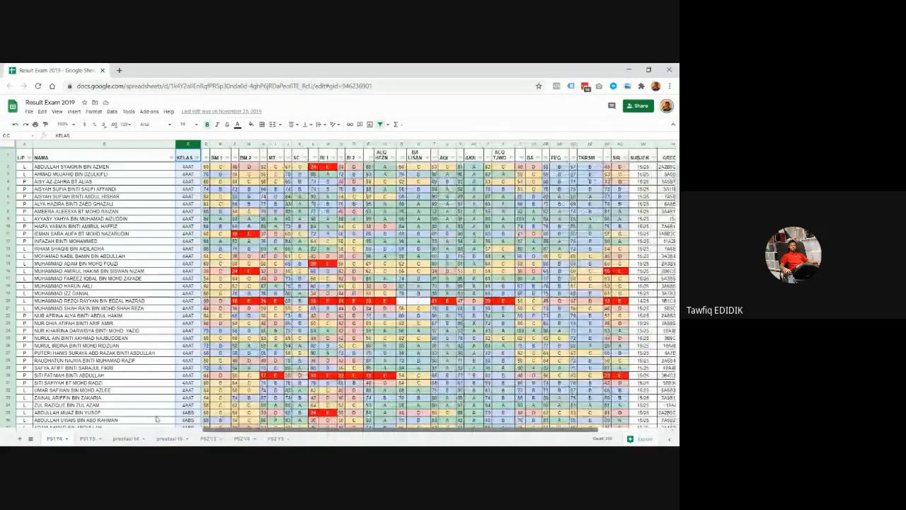
Examine how the header row of the PS1 Y4 sheet behaves while browsing the student rows, selecting the whole row
scroll(157, 419, "down", 6)
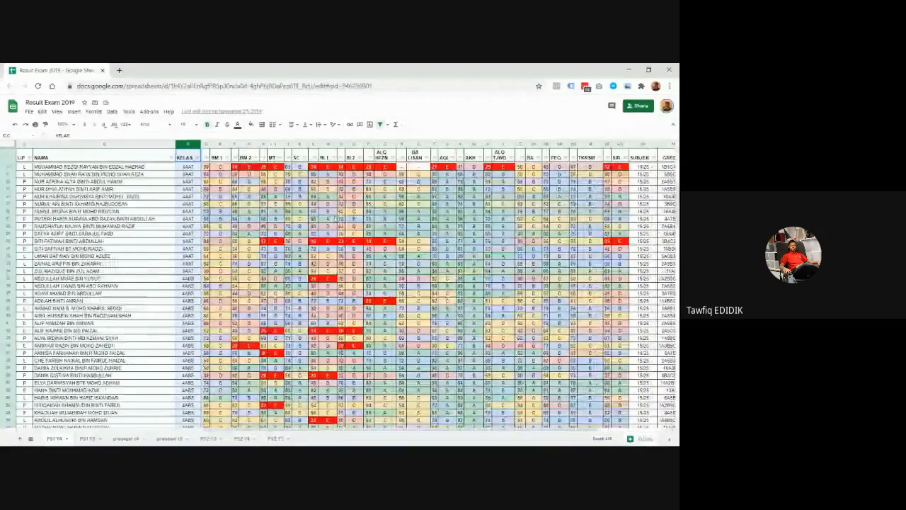
scroll(318, 283, "up", 5)
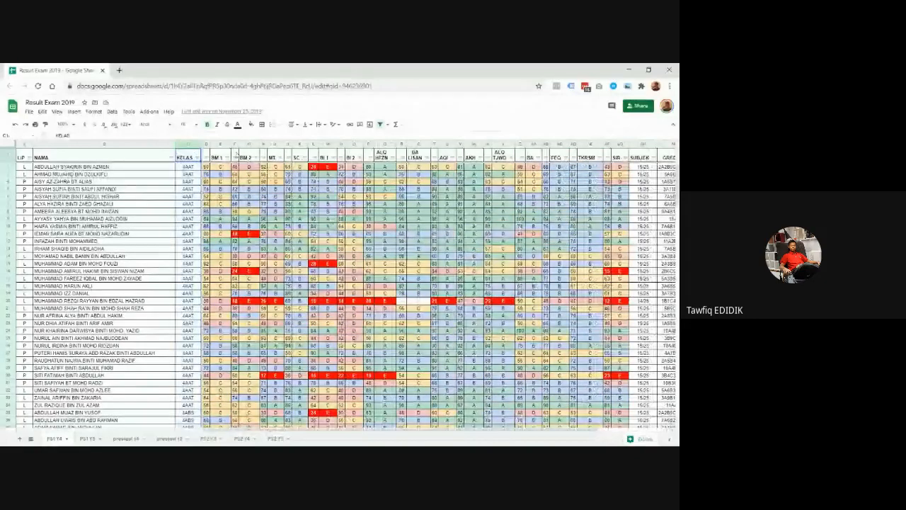
left_click(7, 155)
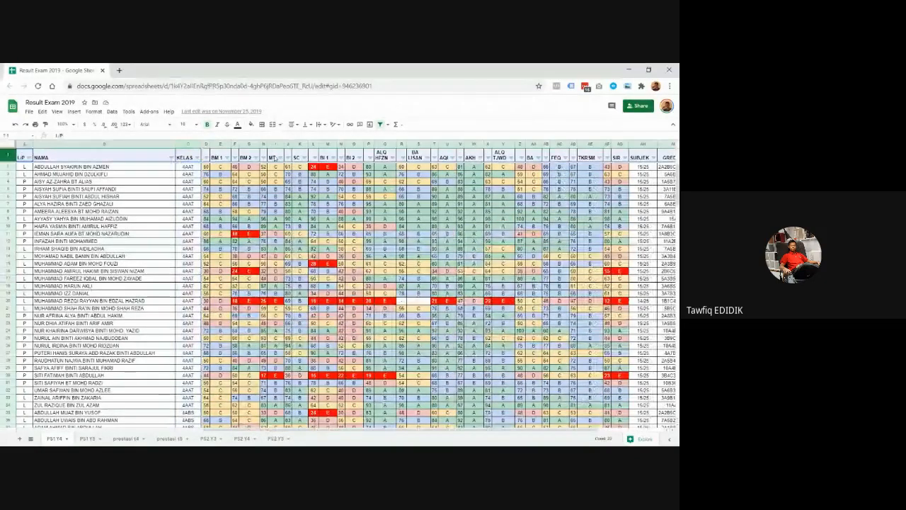
scroll(389, 172, "down", 2)
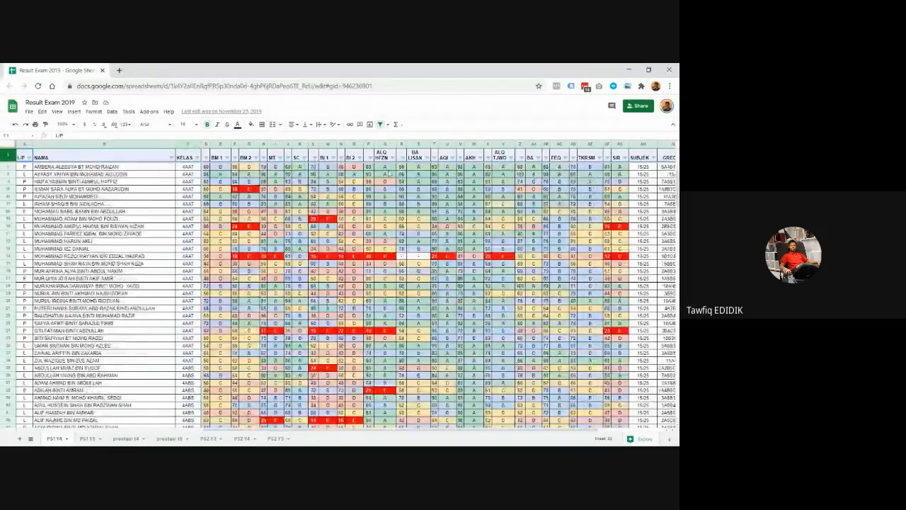
scroll(389, 172, "down", 15)
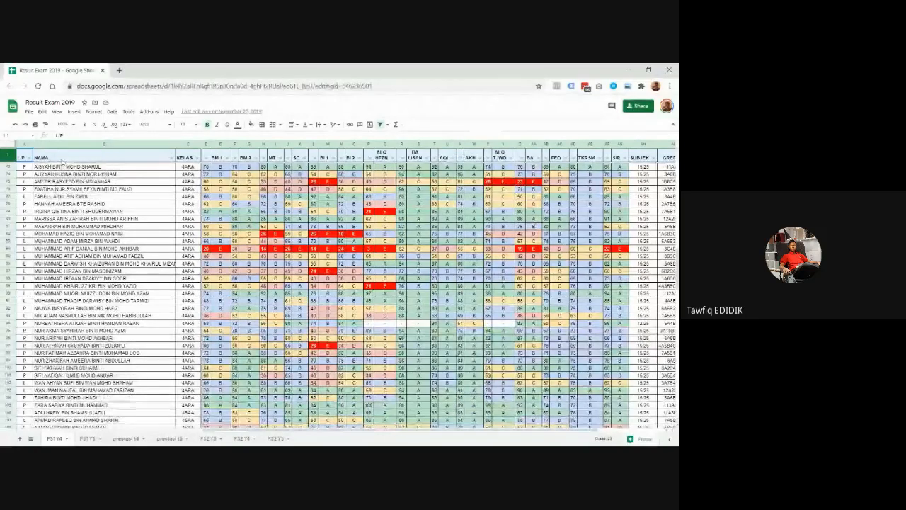
scroll(366, 182, "up", 10)
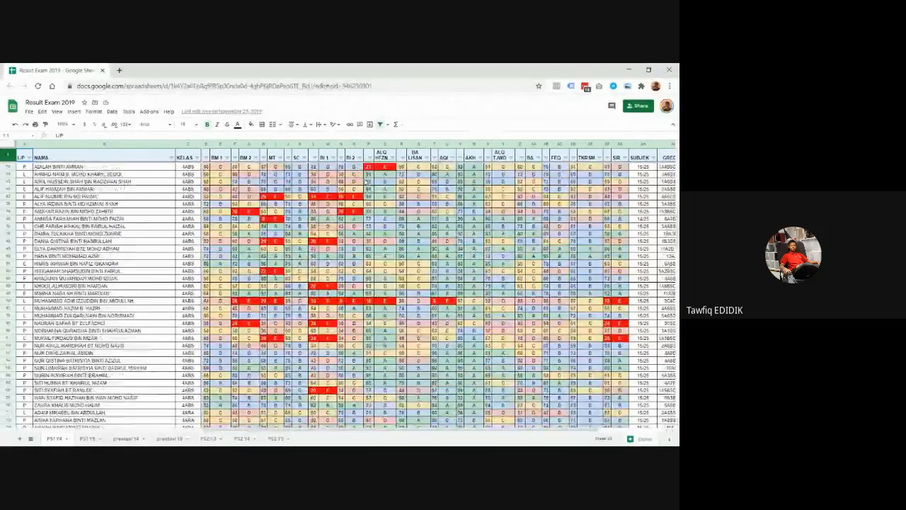
scroll(367, 182, "up", 10)
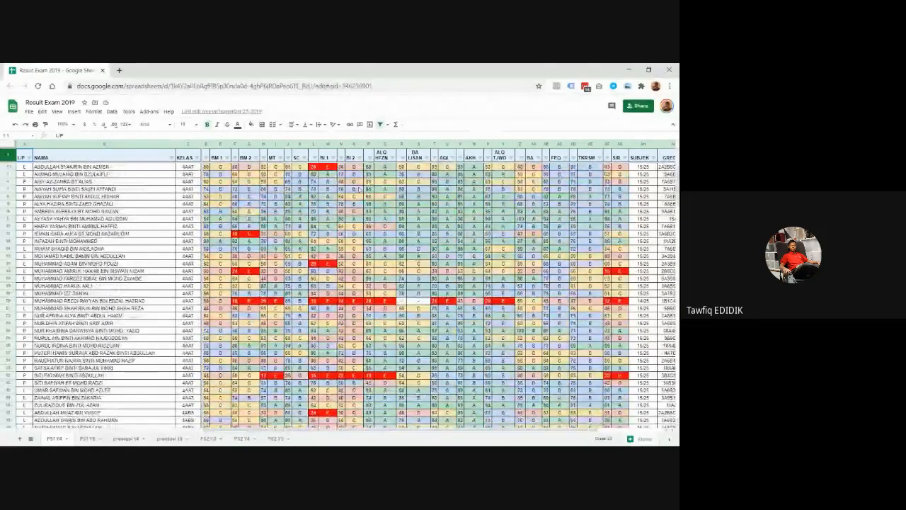
Minimize the Result Exam 2019 window to return to Testing Sheet and set its zoom to 200%
left_click(628, 68)
left_click(171, 300)
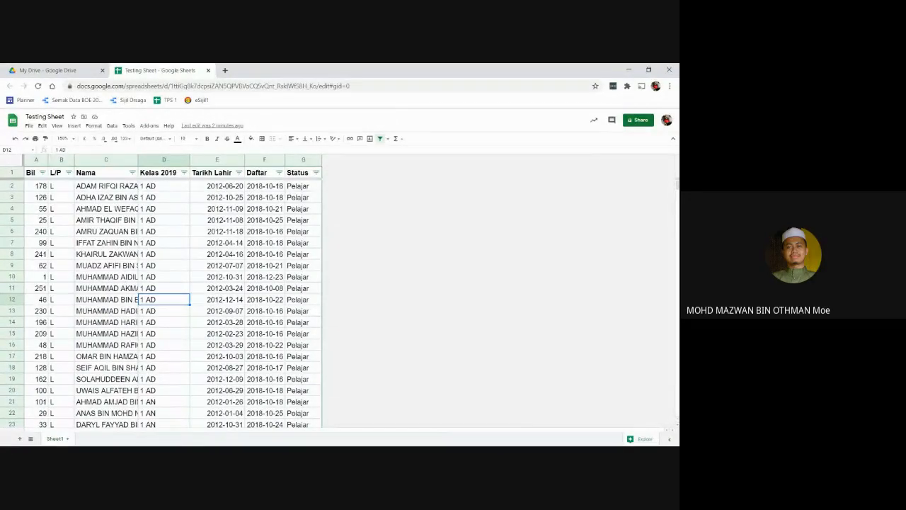
left_click(106, 219)
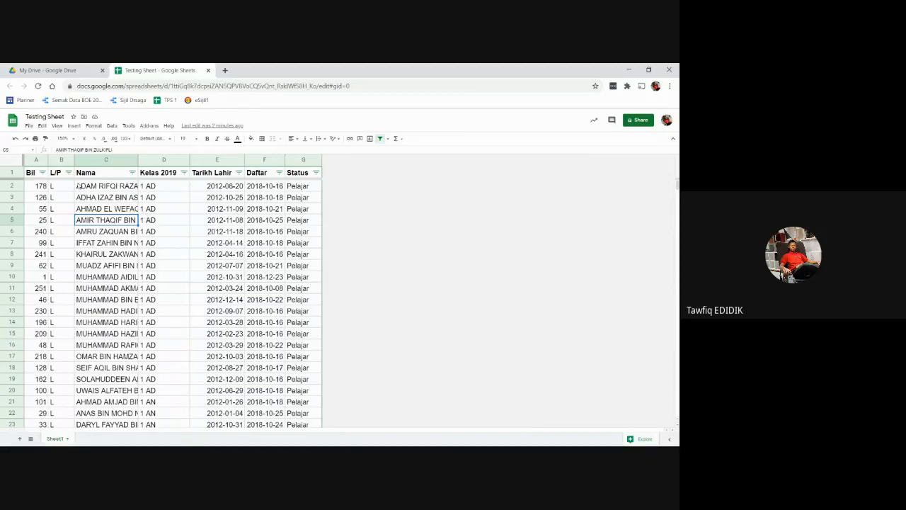
left_click(73, 138)
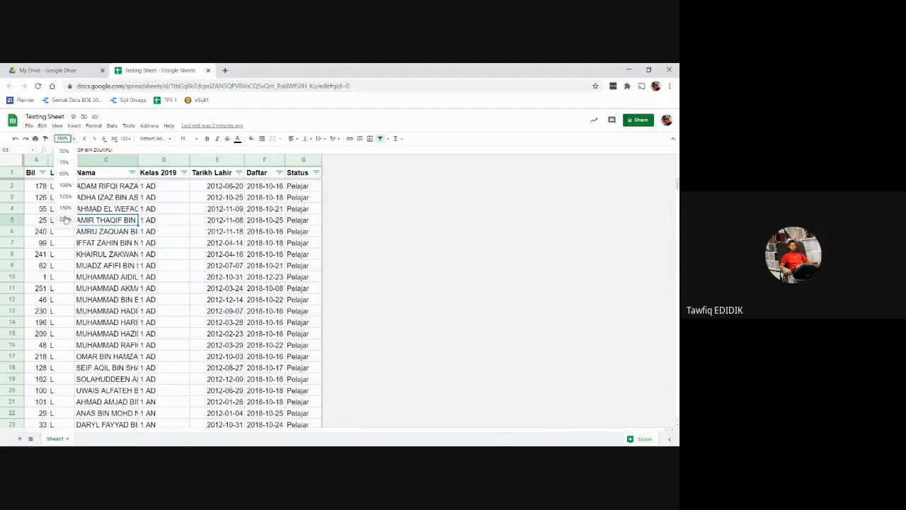
left_click(68, 220)
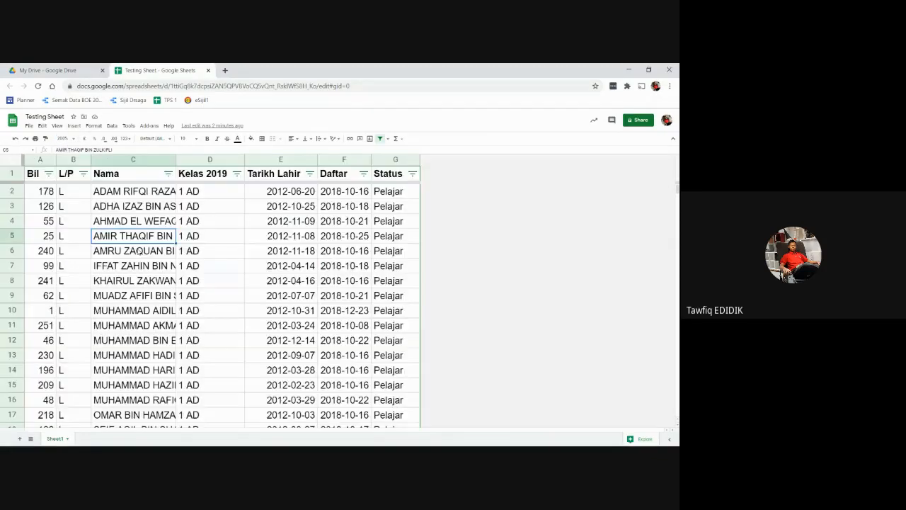
Insert three blank rows directly below the first student record in row 2
left_click(131, 193)
left_click(10, 189)
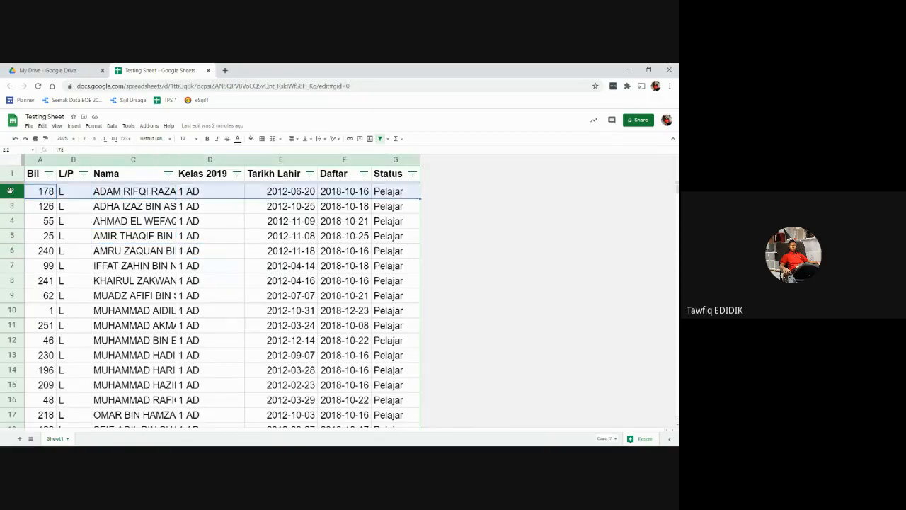
right_click(11, 191)
left_click(40, 262)
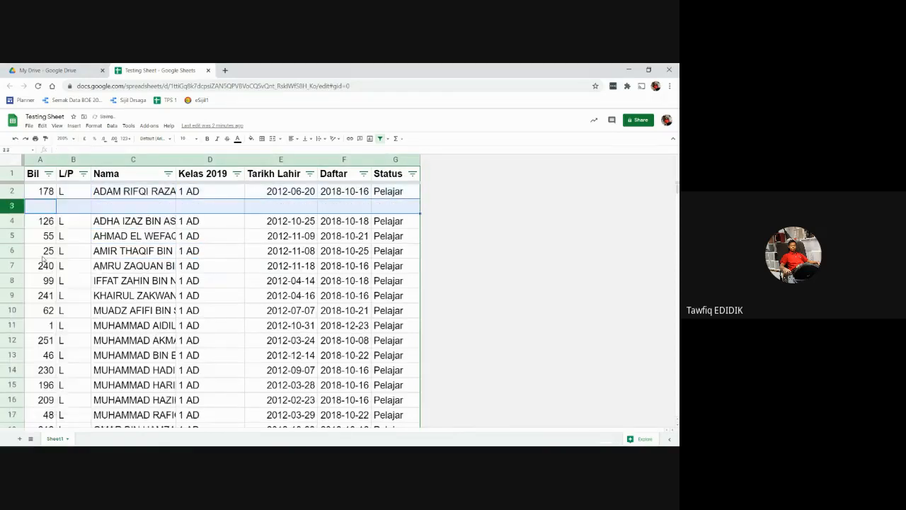
right_click(11, 191)
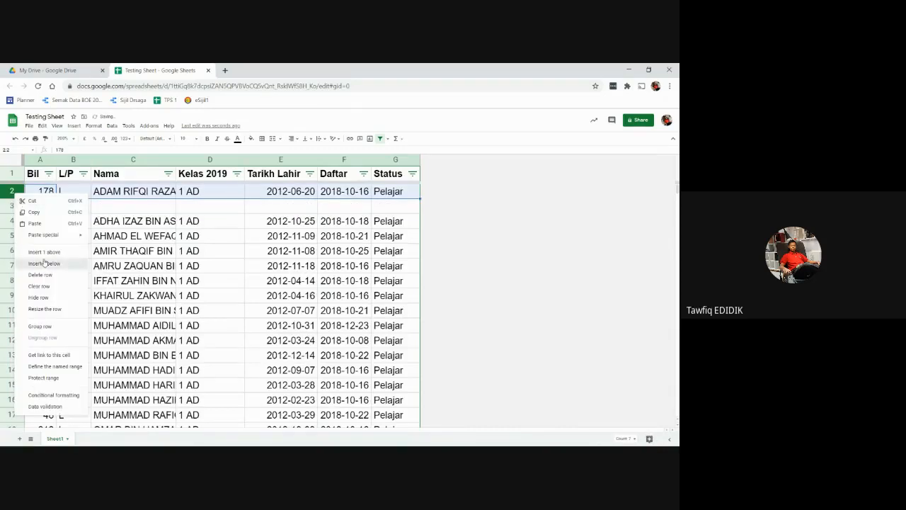
left_click(43, 263)
right_click(11, 194)
left_click(42, 263)
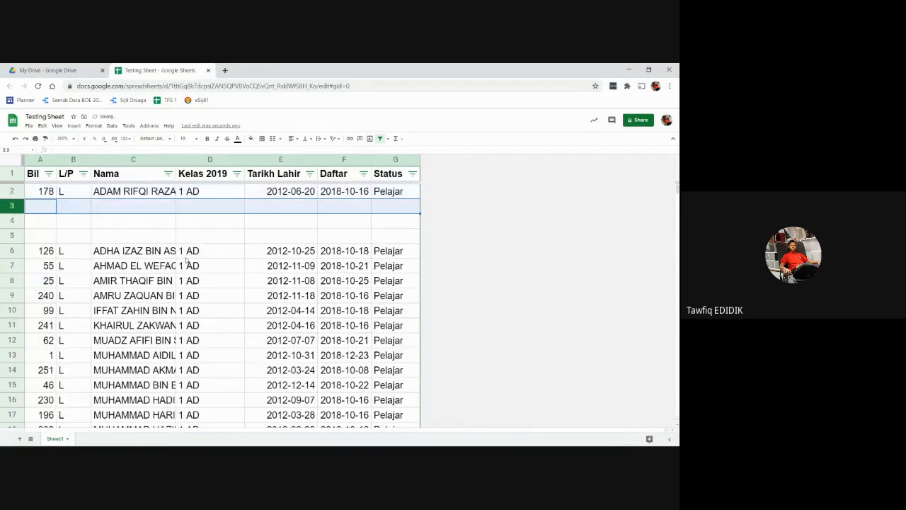
Fill the first student's name and the rest of the record in row 2, Bil to Status, down through row 5
left_click(145, 191)
key("ctrl+c")
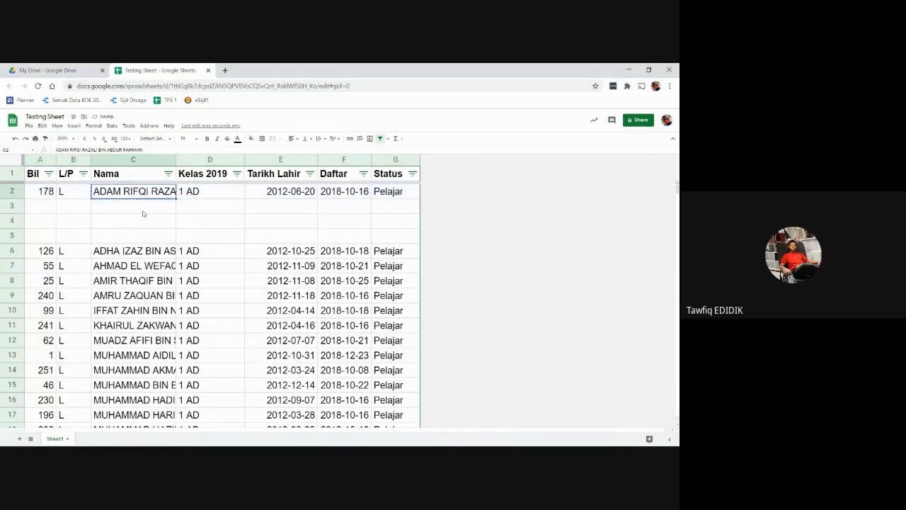
left_click(144, 210)
left_click(172, 196)
left_click_drag(176, 199, 174, 238)
left_click(199, 281)
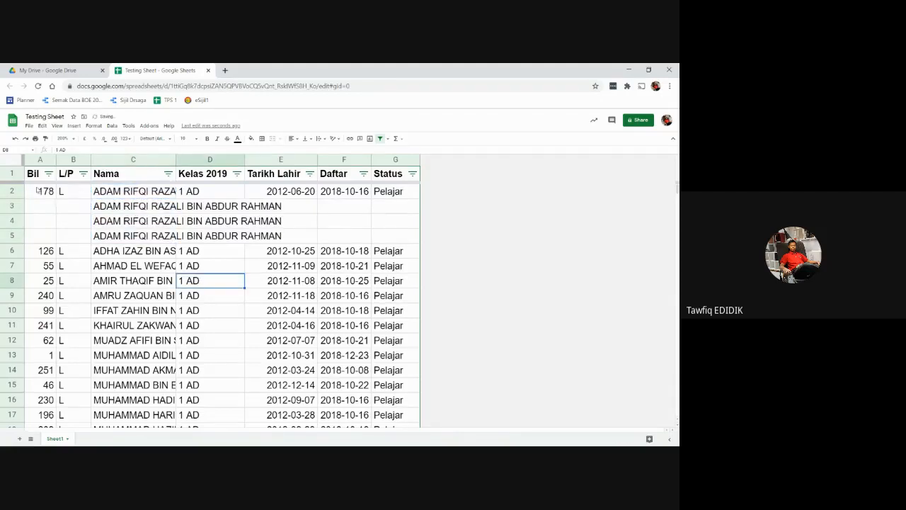
left_click_drag(41, 191, 420, 239)
left_click(286, 295)
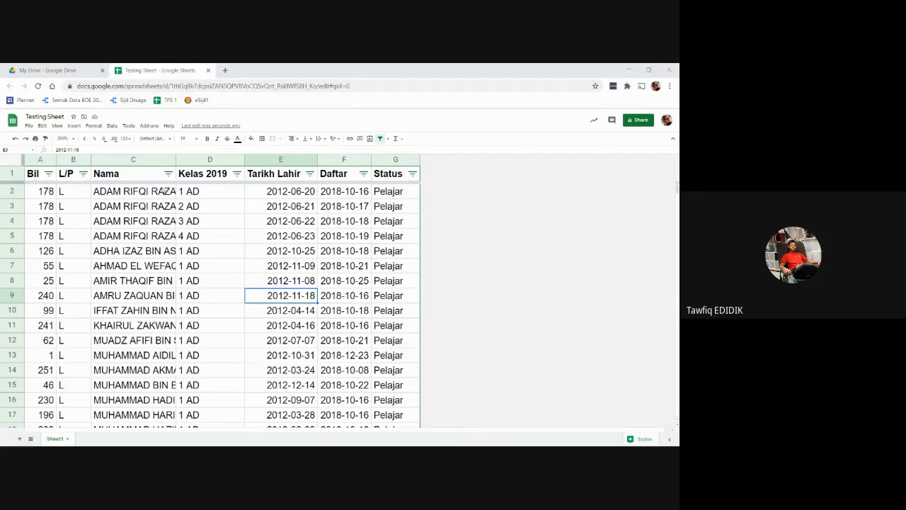
Remove duplicates from the Nama column only, treating the first row as a header row
left_click(144, 161)
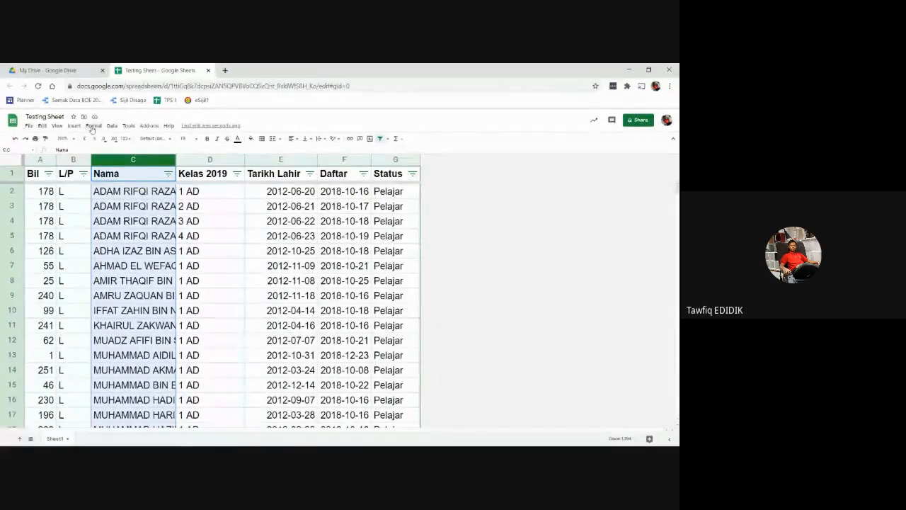
left_click(113, 127)
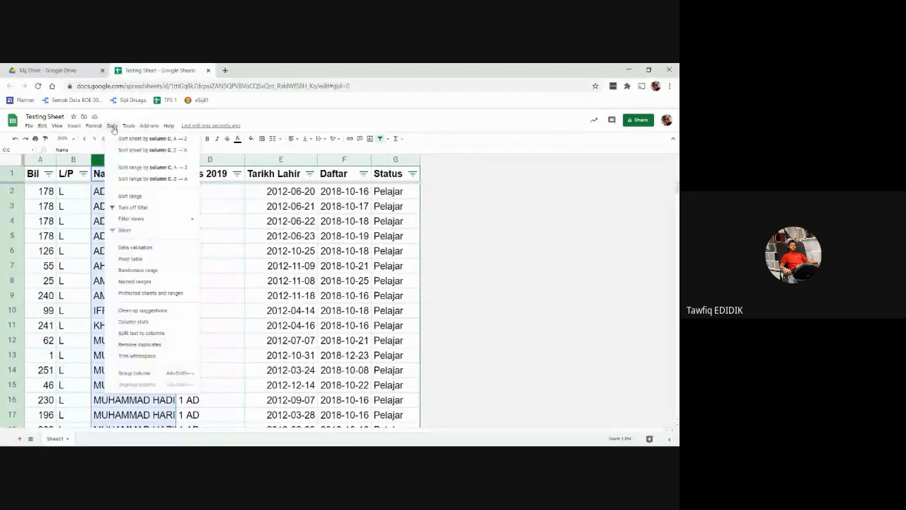
left_click(174, 347)
left_click(173, 347)
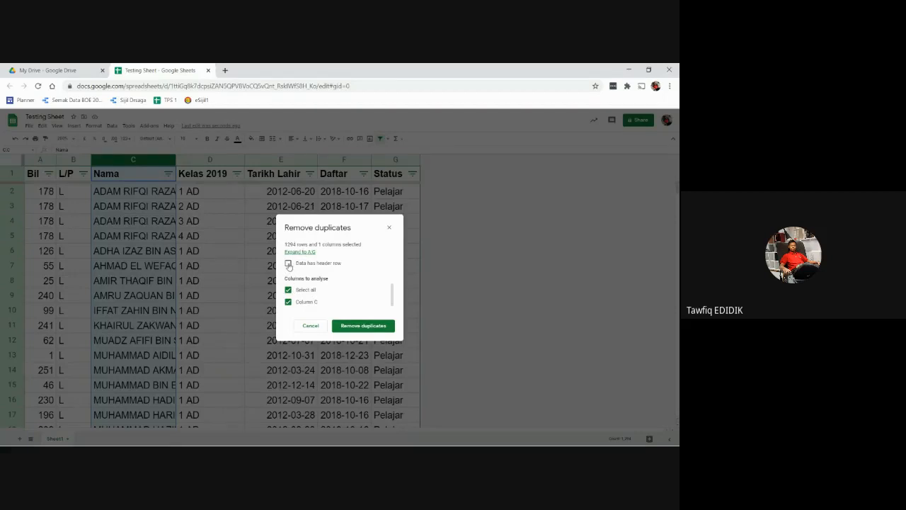
left_click(316, 266)
left_click(288, 289)
left_click(287, 301)
left_click(373, 329)
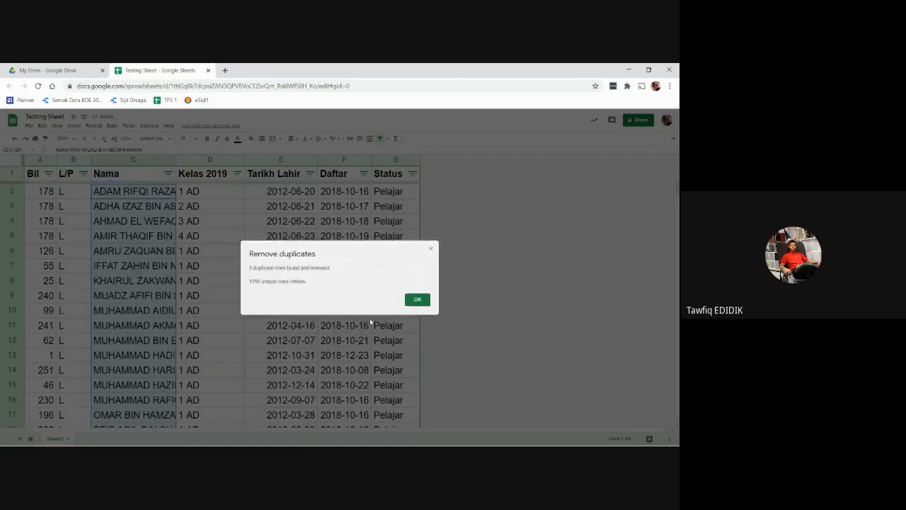
left_click_drag(251, 267, 387, 280)
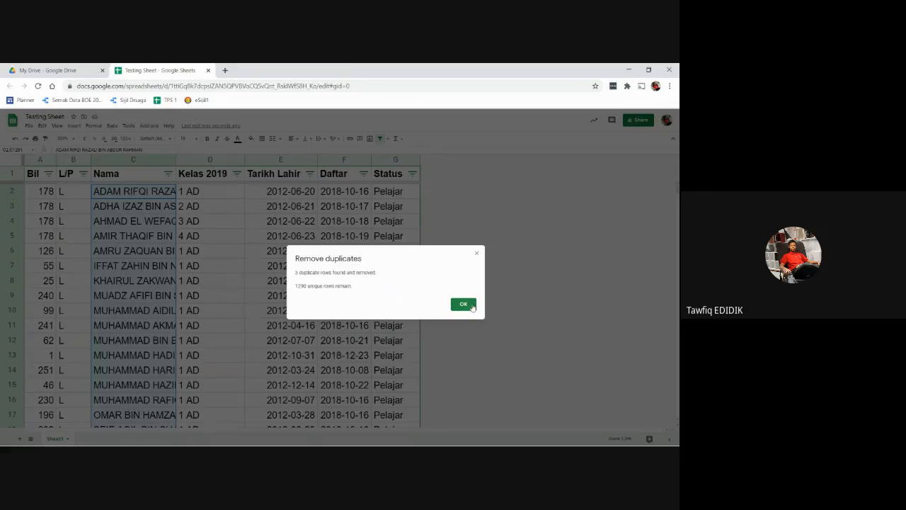
left_click(463, 304)
Make the Nama column narrower
left_click(112, 125)
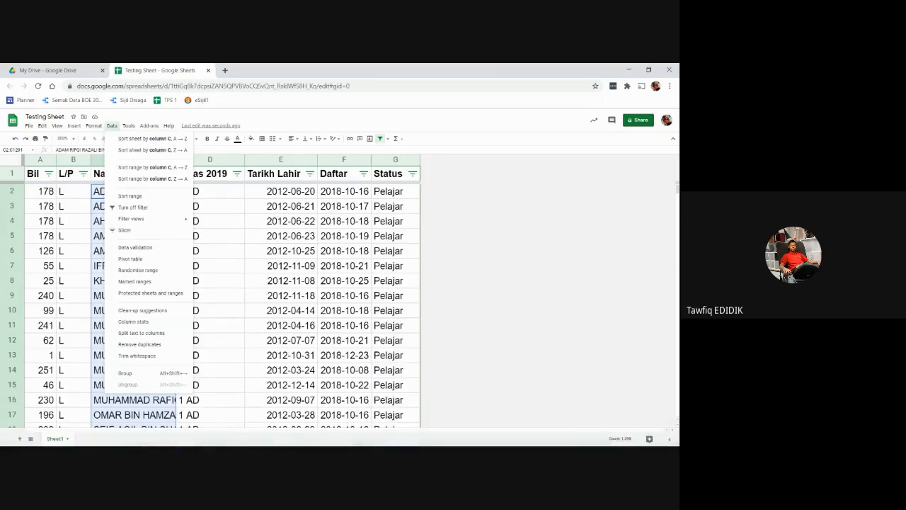
key("alt+Tab")
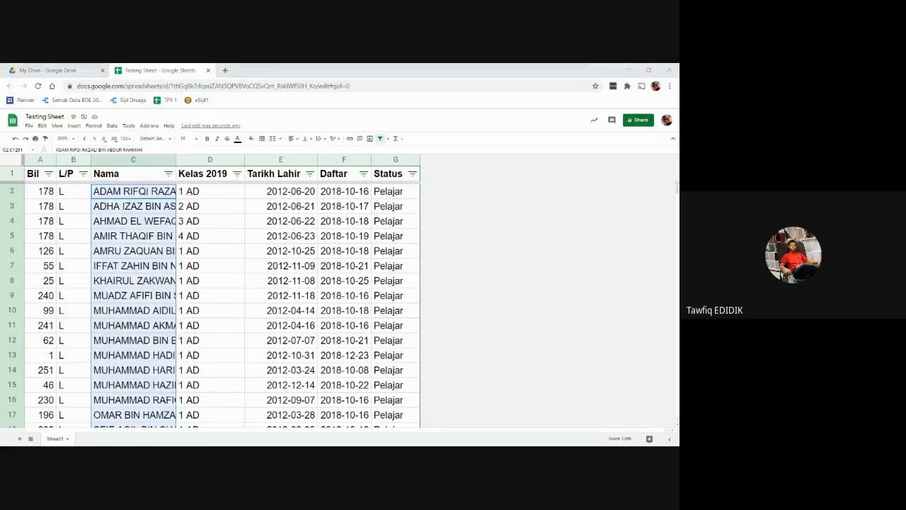
left_click(142, 254)
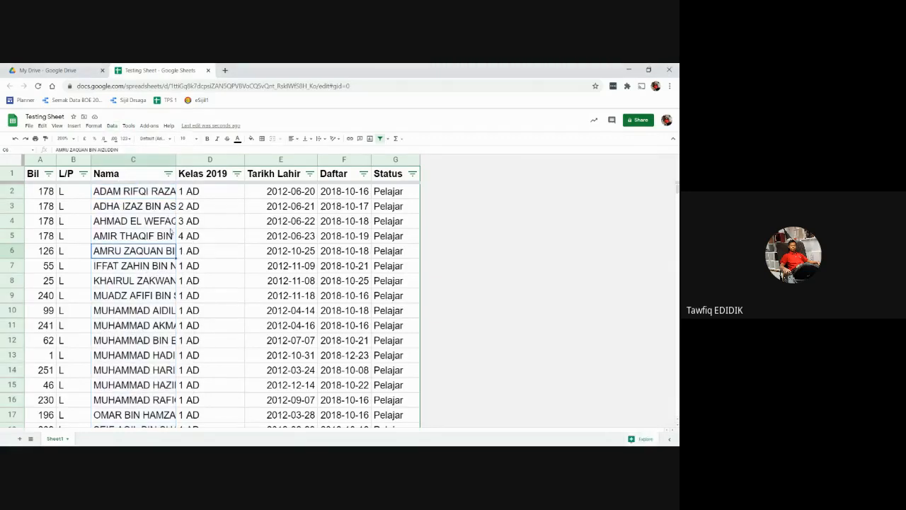
left_click_drag(174, 159, 152, 158)
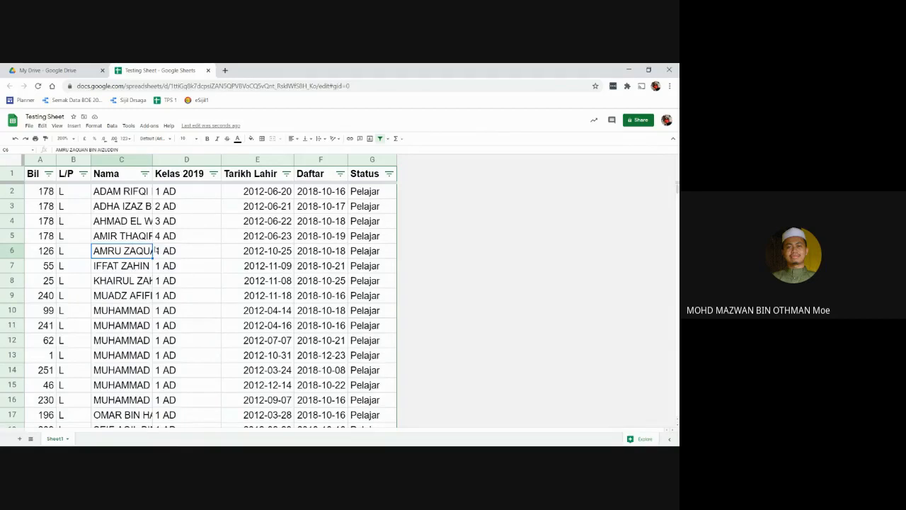
Select the header row of the student list and review the row and column freeze options
left_click(12, 173)
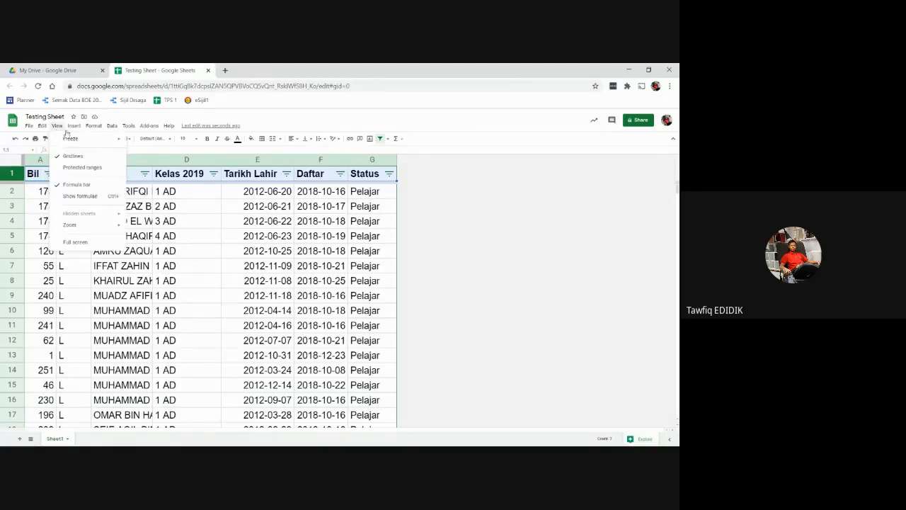
mouse_move(90, 140)
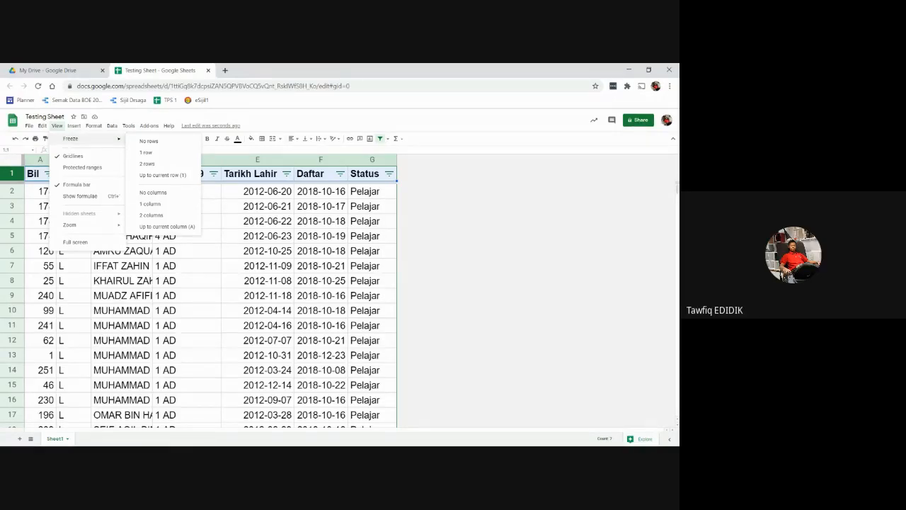
key("alt+Tab")
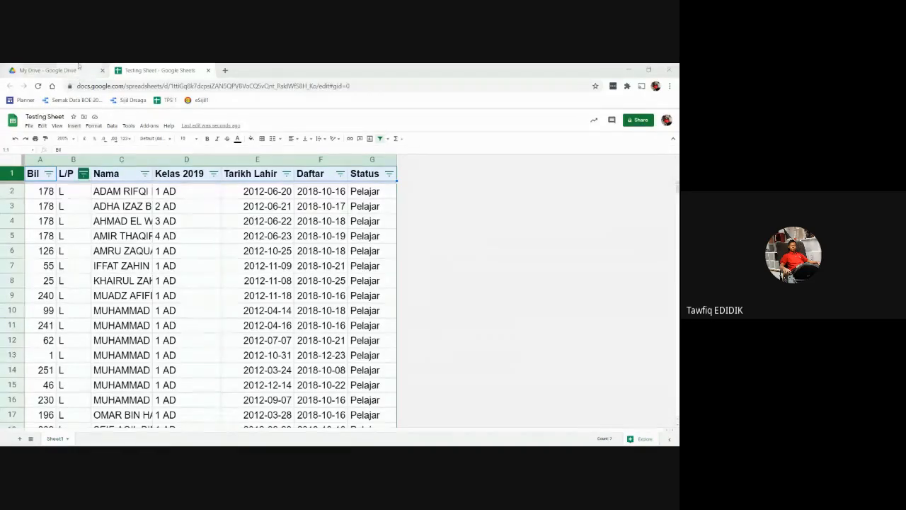
Open the Pengurusan Panitia form from My Drive and review its response summary
left_click(53, 70)
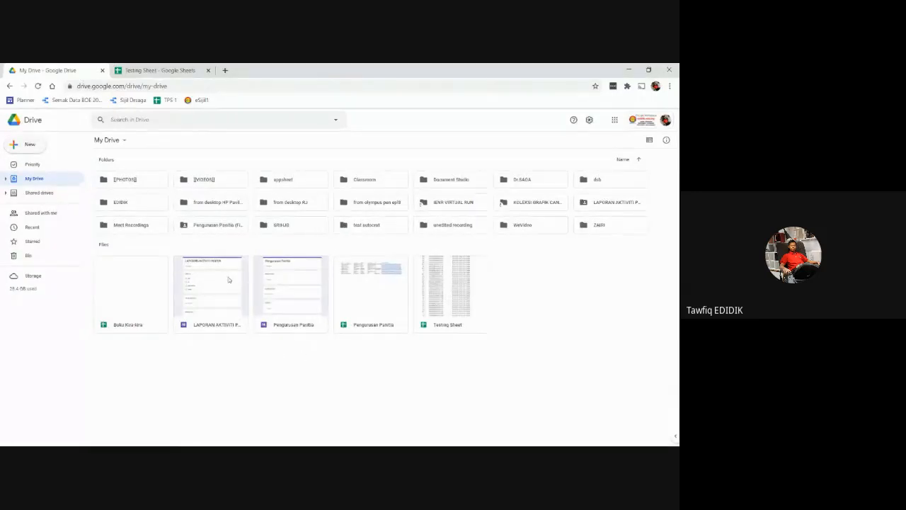
double_click(290, 279)
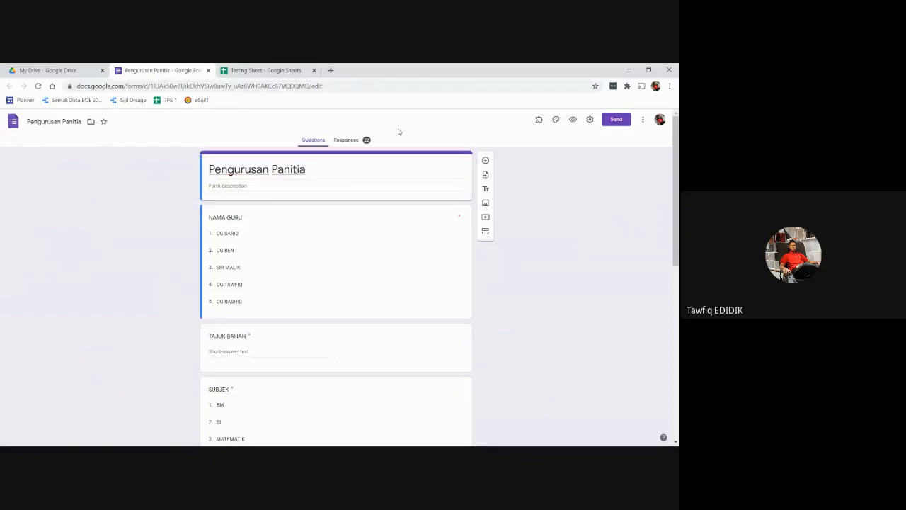
left_click(346, 139)
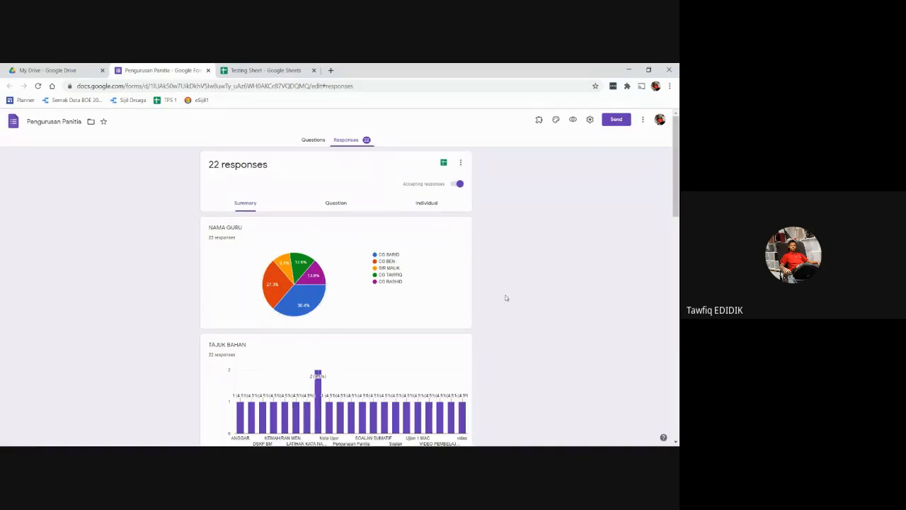
scroll(447, 307, "down", 1)
scroll(450, 313, "up", 1)
Return to Testing Sheet, clear the Kelas 2019 cell in row 4, and undo the deletion
left_click(269, 75)
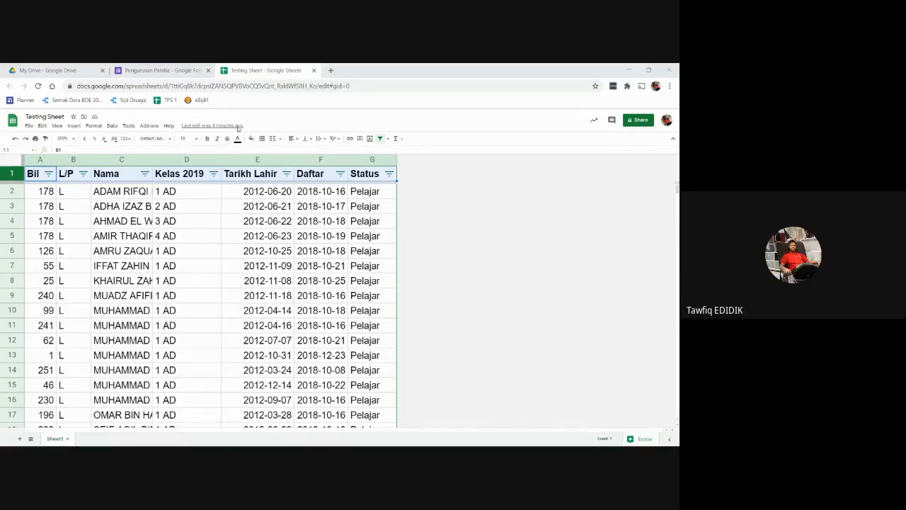
left_click(189, 226)
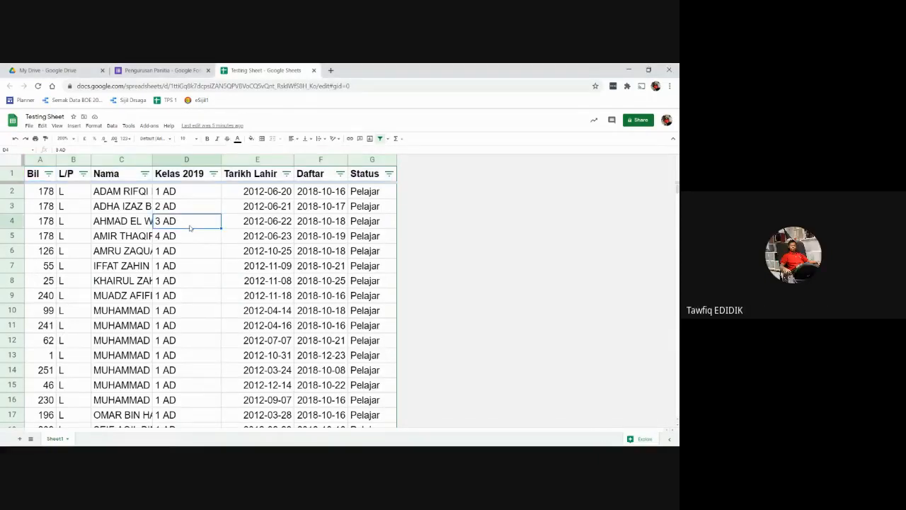
key("Delete")
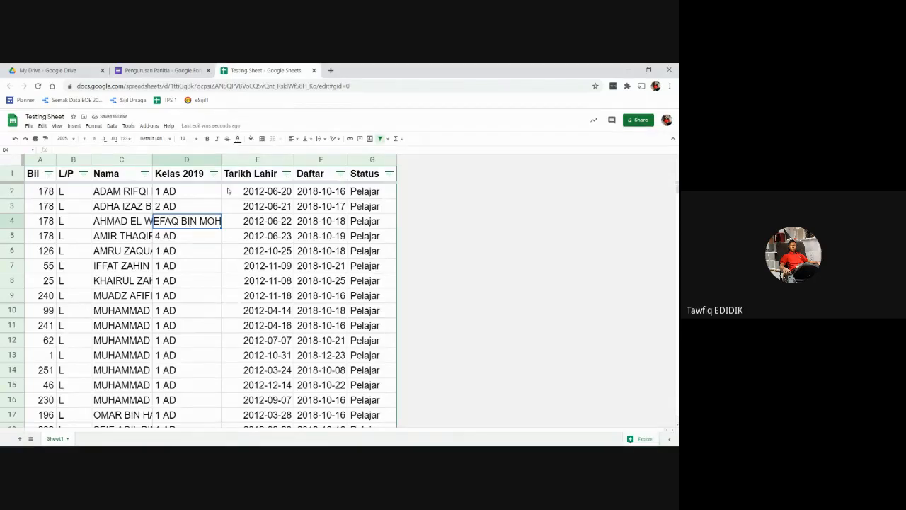
key("ctrl+z")
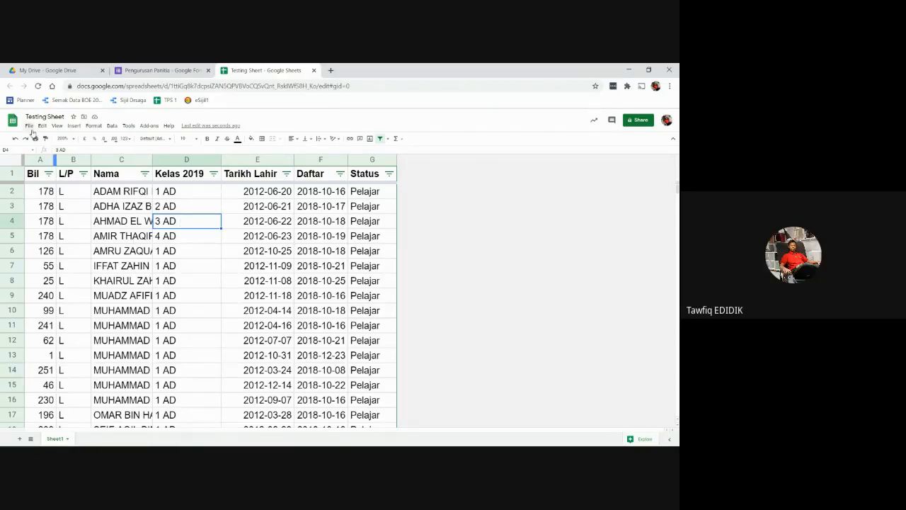
Clear the student data from Nama to Status in the range C2:G28
left_click_drag(138, 193, 399, 425)
key("Delete")
scroll(229, 295, "up", 1)
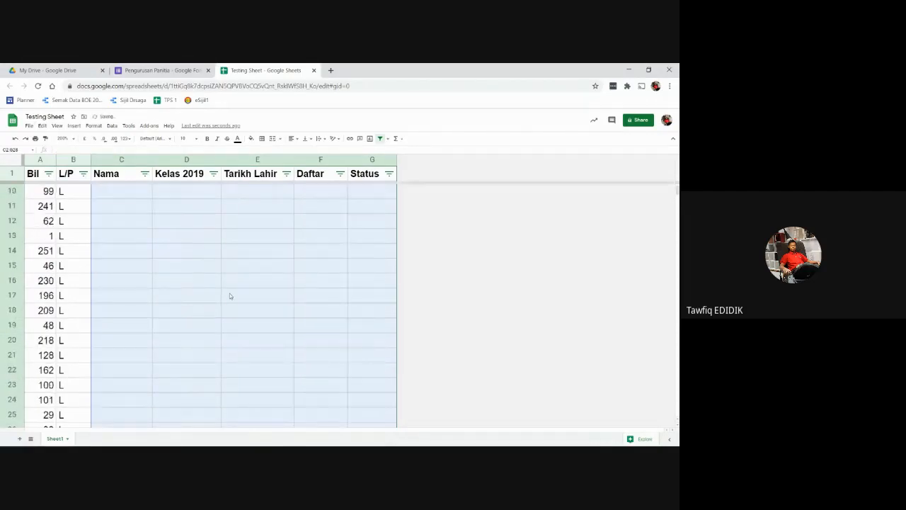
scroll(226, 293, "up", 3)
left_click(158, 281)
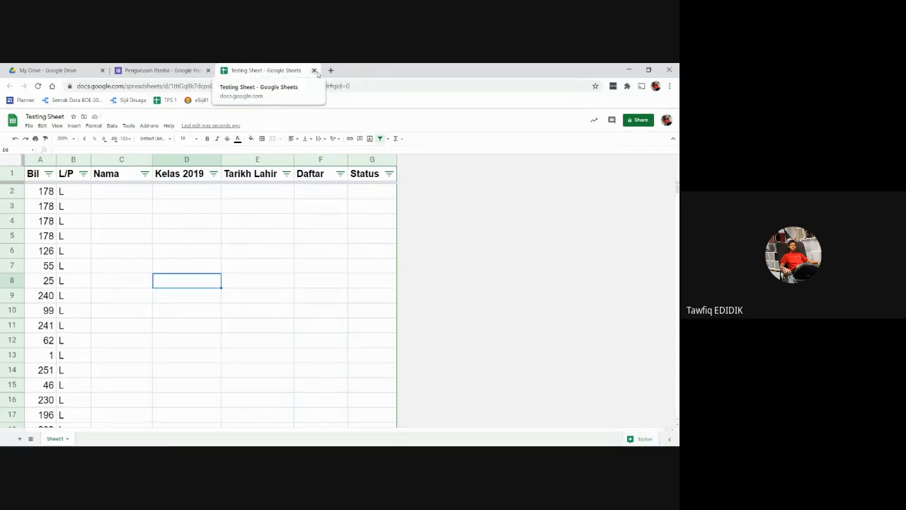
Restore the earlier 1 March, 21:31 version listed beneath the current version in the version history
left_click(30, 125)
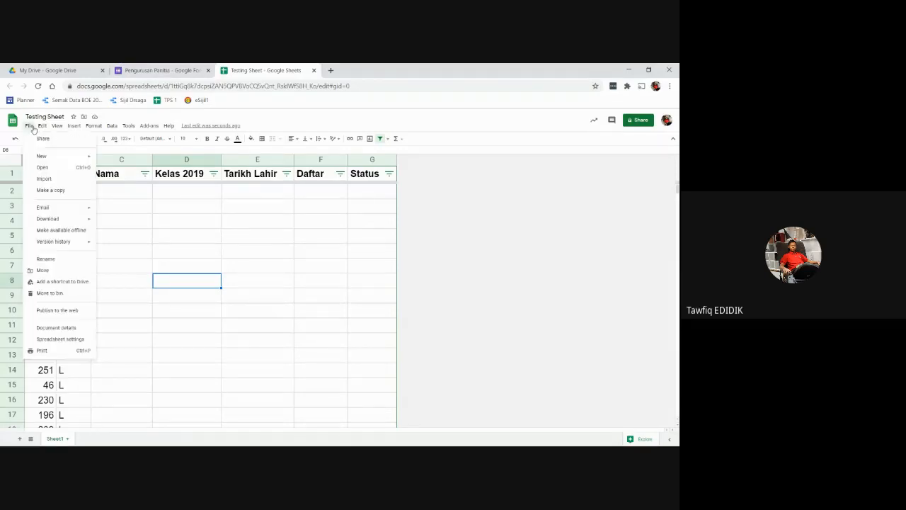
left_click(74, 244)
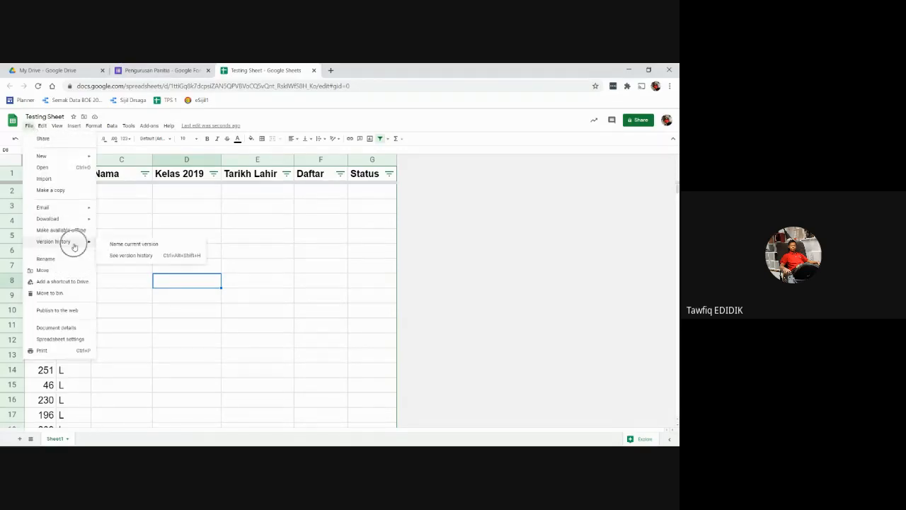
left_click(156, 257)
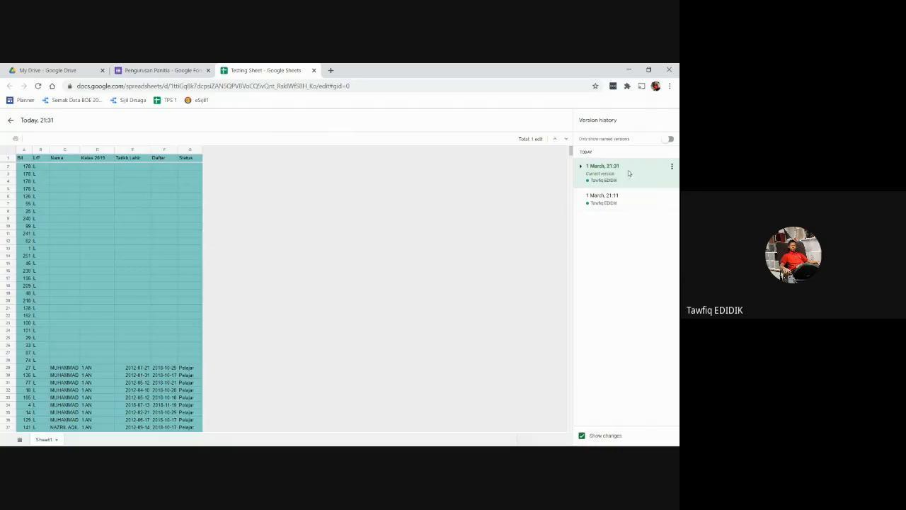
left_click(580, 167)
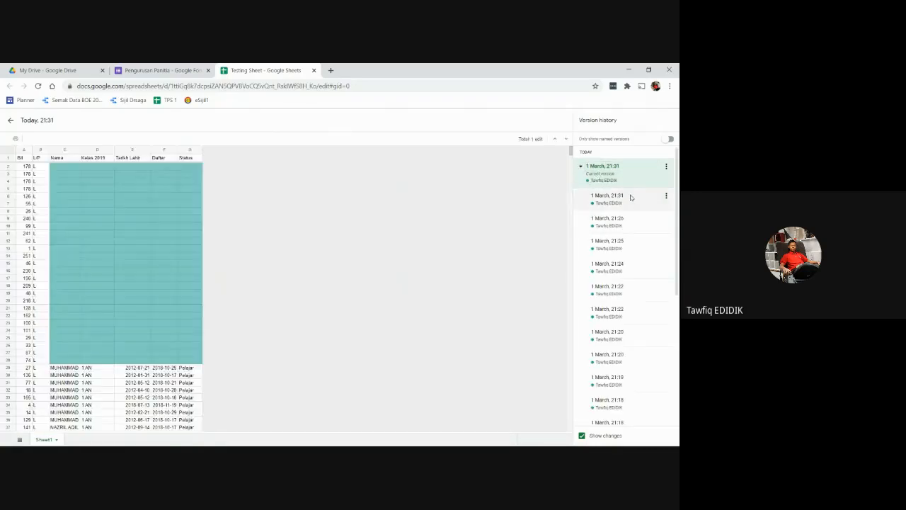
left_click(638, 202)
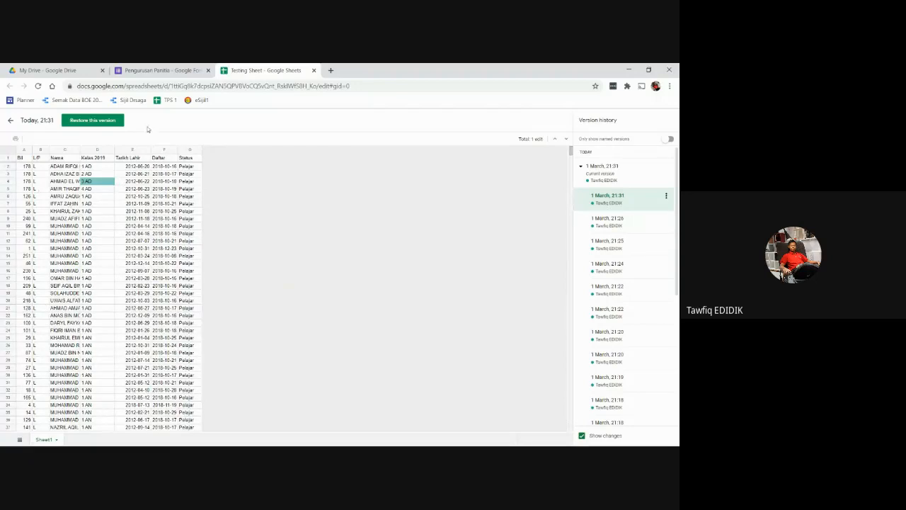
left_click(111, 121)
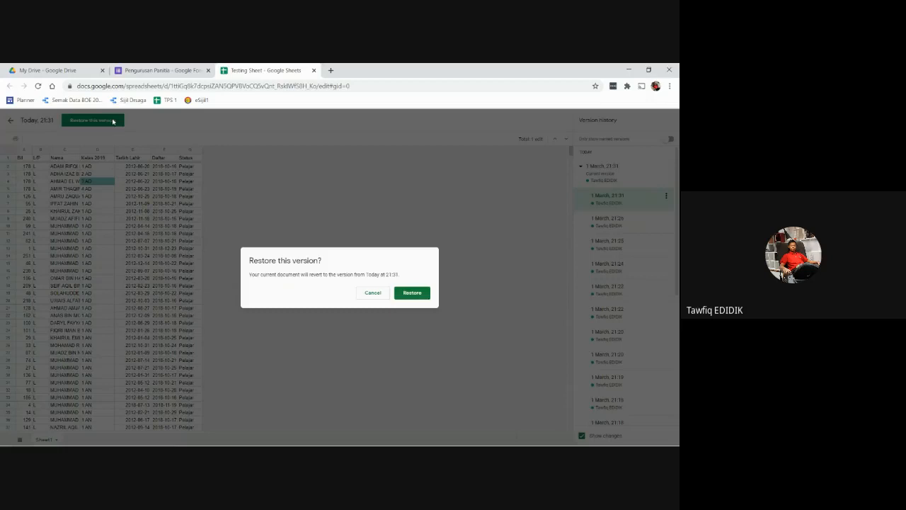
left_click(414, 293)
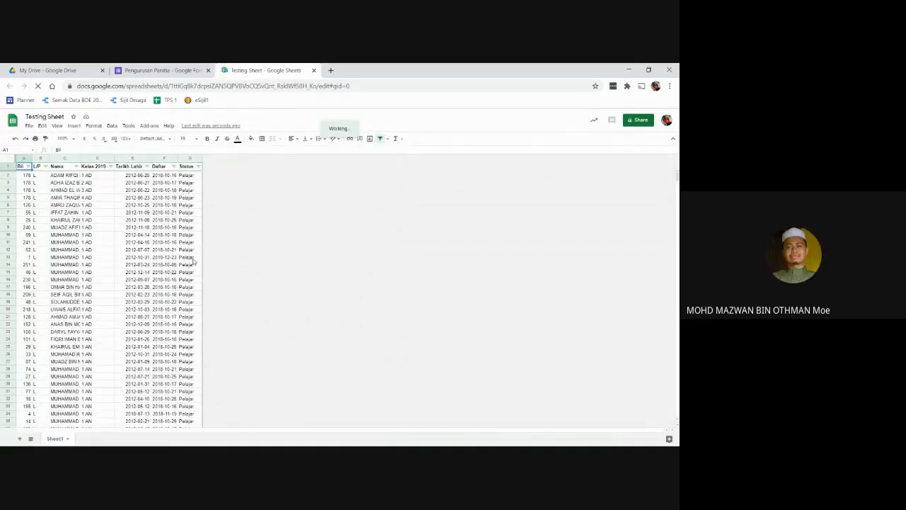
Look over the version history options and the spreadsheet's sharing settings without changing them
left_click(29, 125)
mouse_move(68, 248)
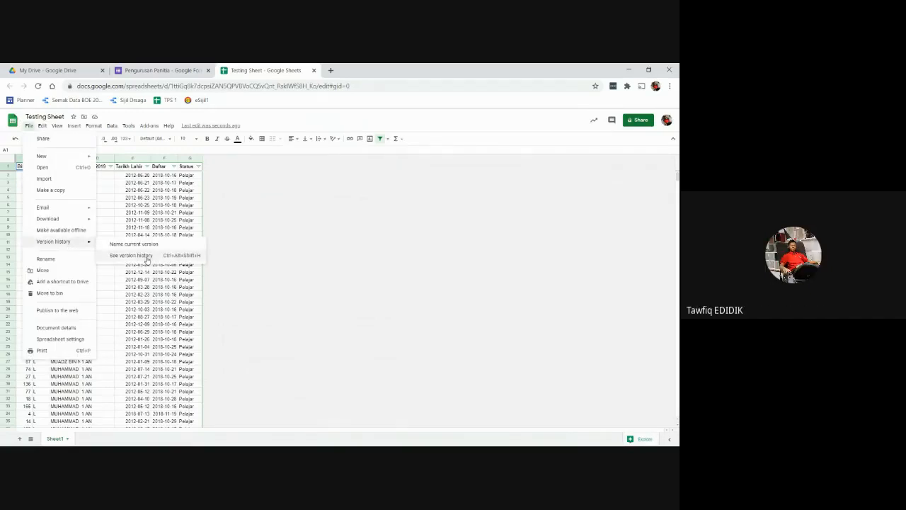
left_click(164, 280)
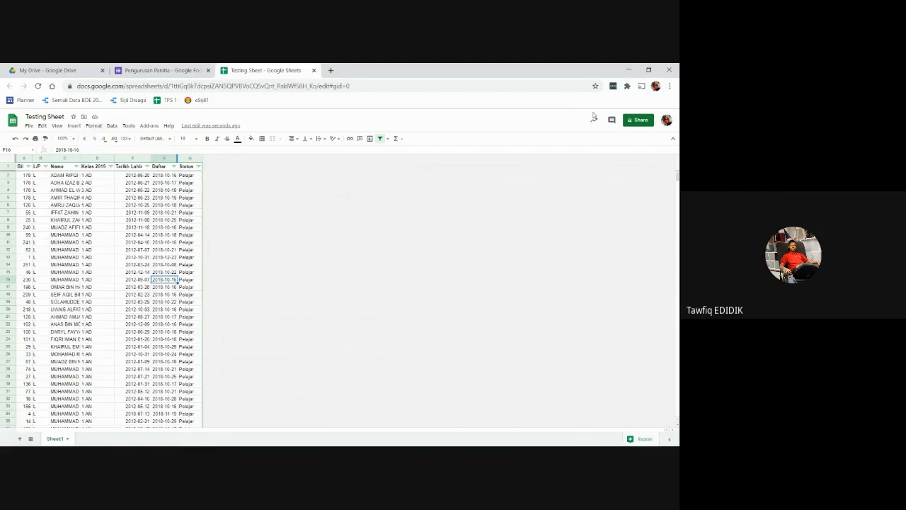
left_click(638, 119)
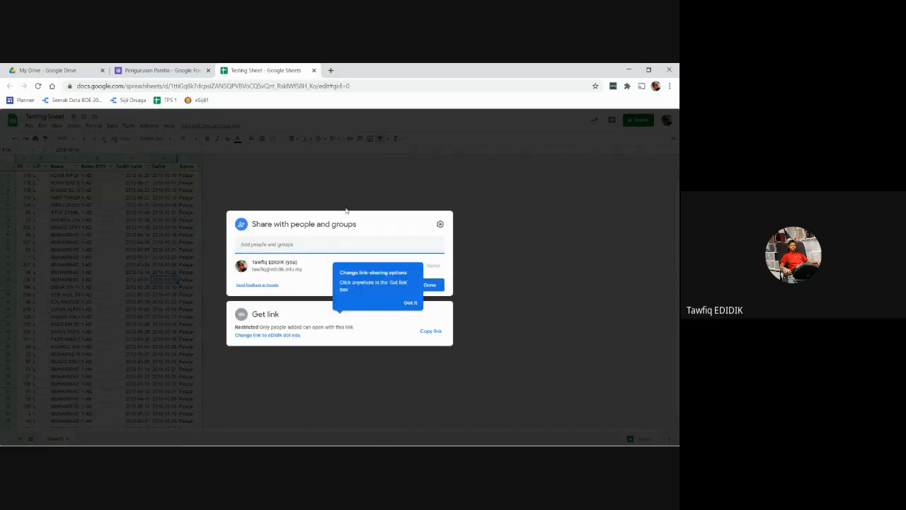
left_click(496, 222)
left_click(100, 214)
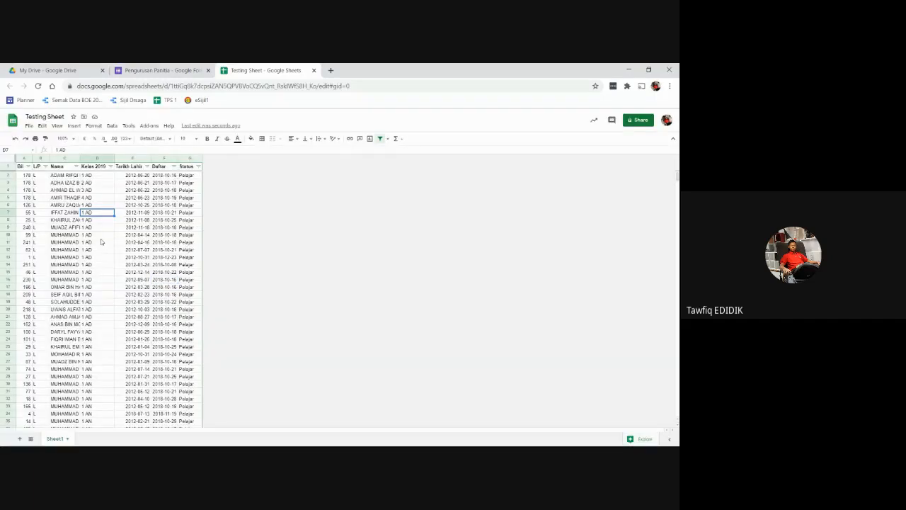
left_click(100, 238)
left_click(133, 256)
left_click(166, 221)
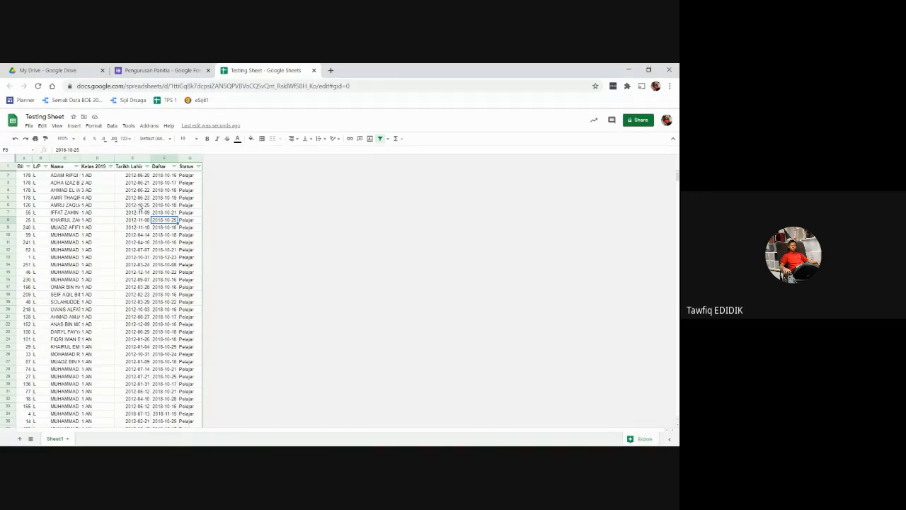
left_click_drag(140, 205, 141, 274)
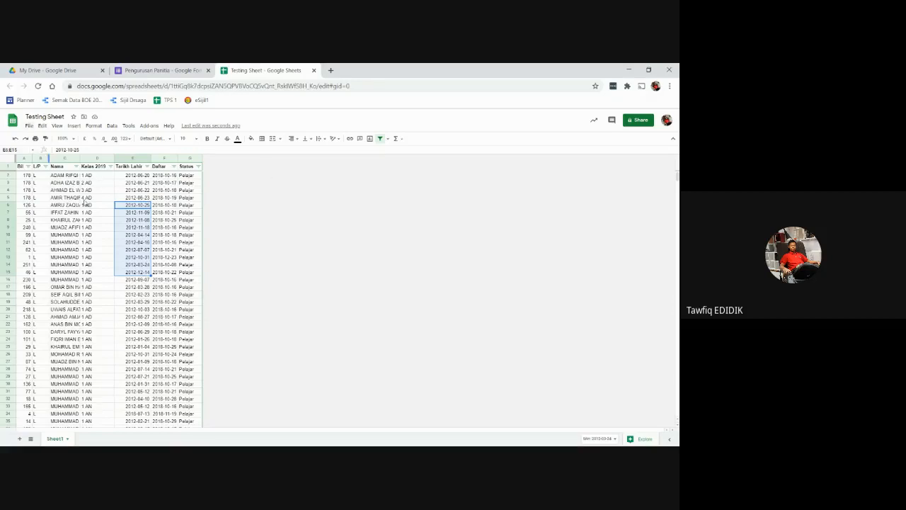
Check the editor of the current version in the version history and return to the sheet
left_click(30, 126)
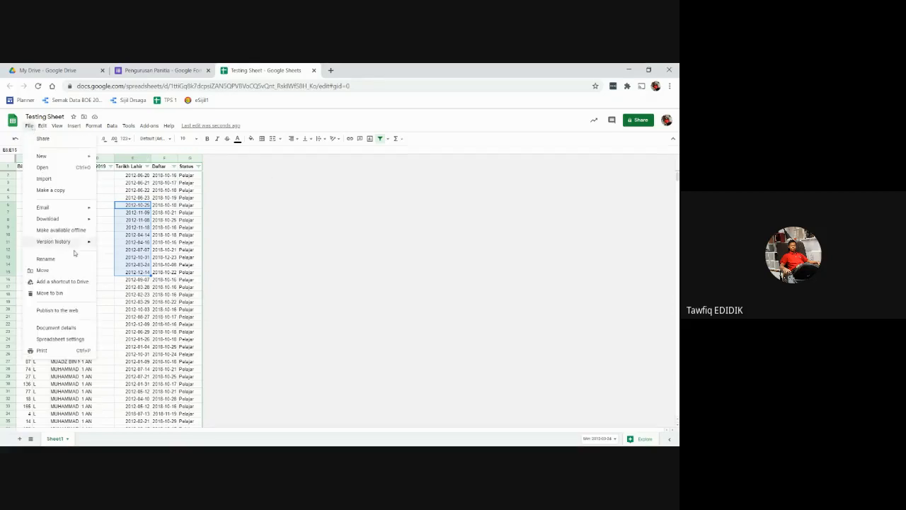
mouse_move(75, 242)
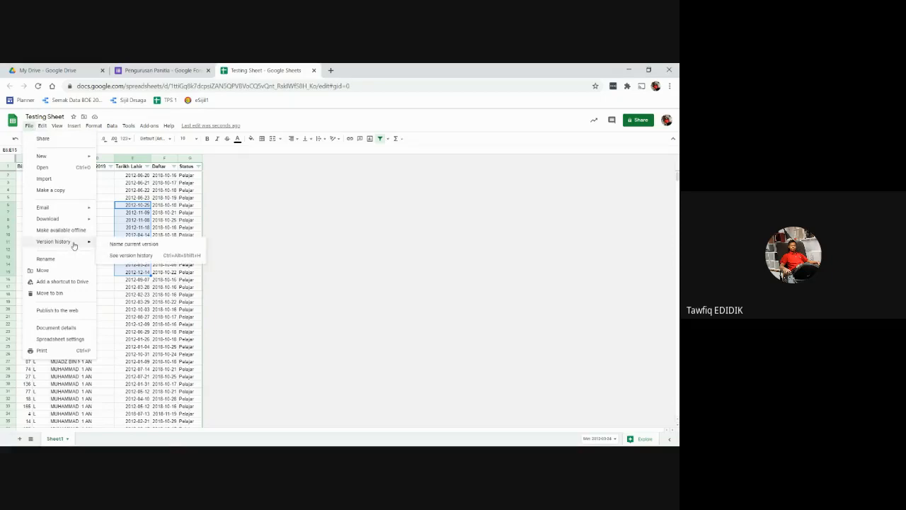
left_click(133, 256)
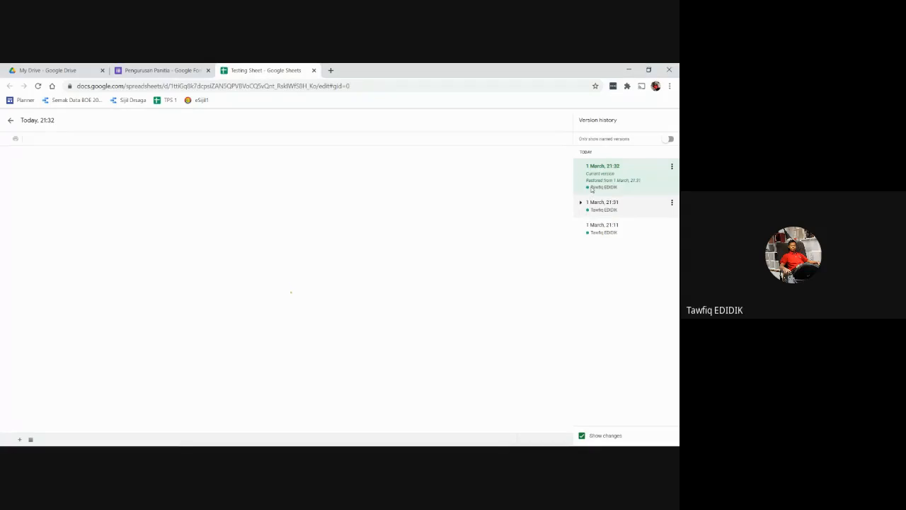
left_click_drag(591, 189, 623, 189)
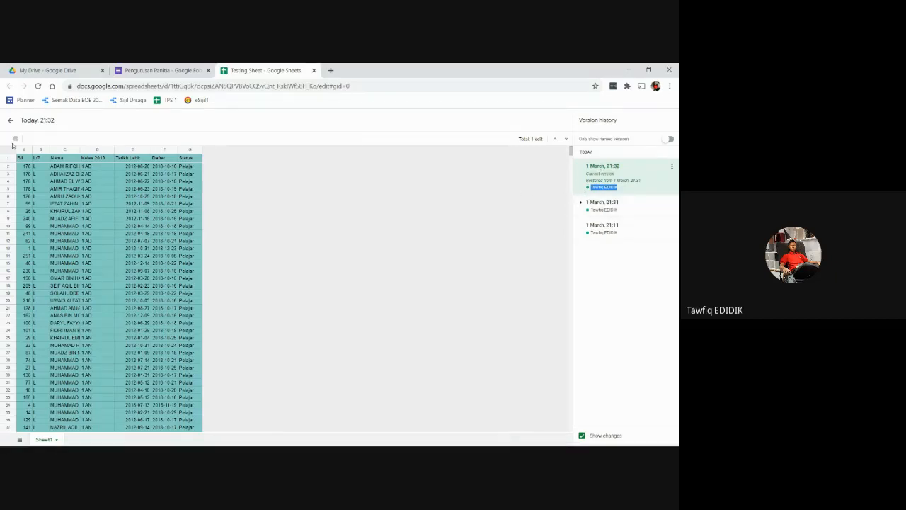
left_click(11, 120)
left_click(87, 287)
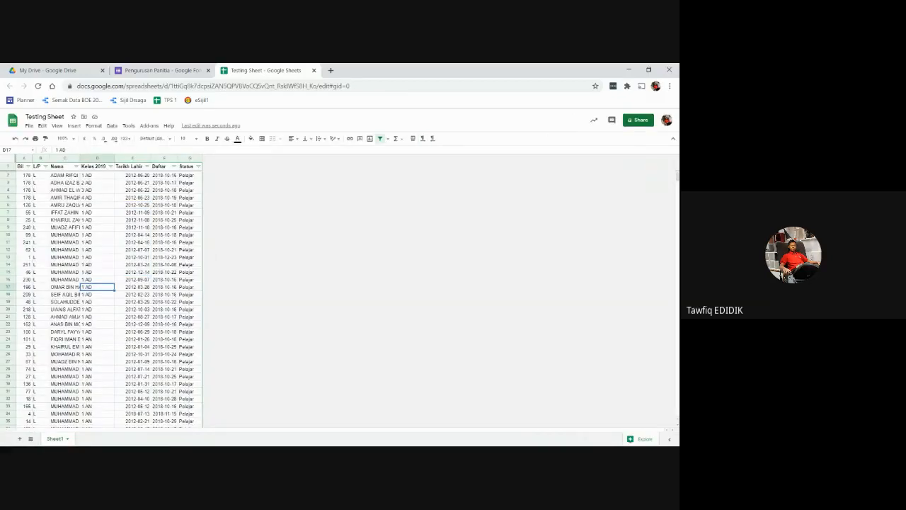